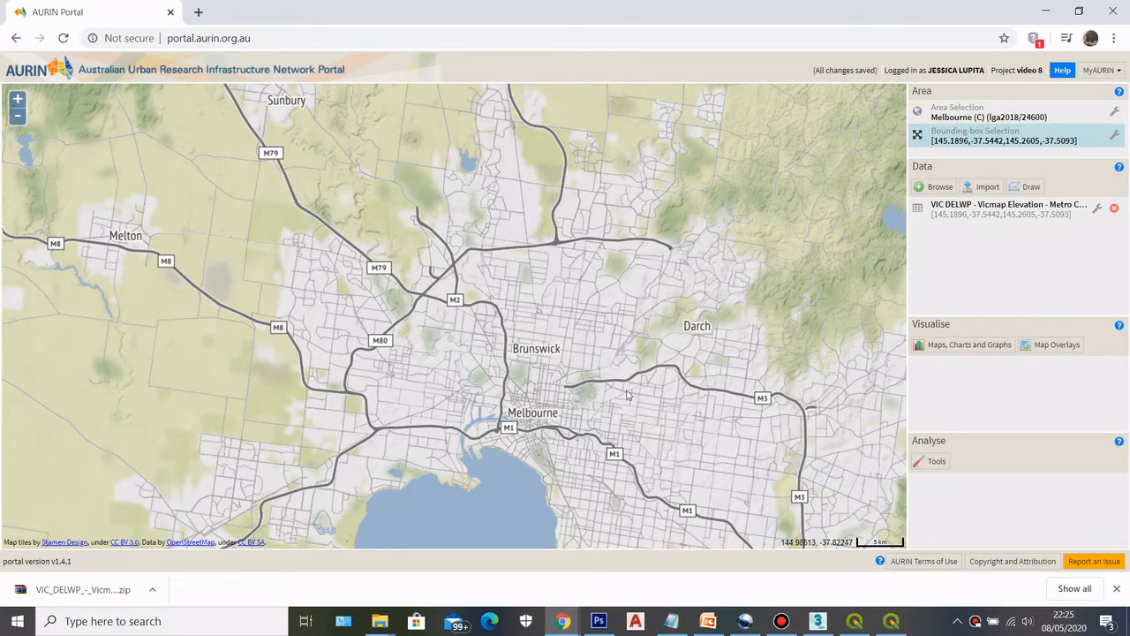
# Examine the available basemap styles for the map of greater Melbourne.
pyautogui.moveTo(845, 160); pyautogui.dragTo(769, 239)
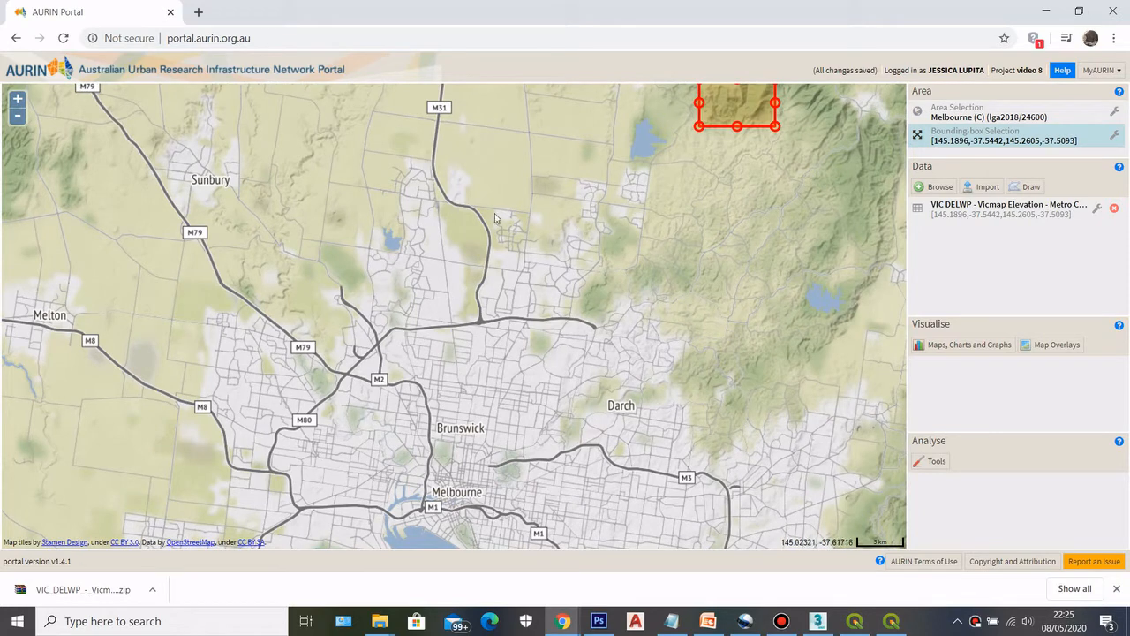
pyautogui.moveTo(648, 404); pyautogui.dragTo(680, 343)
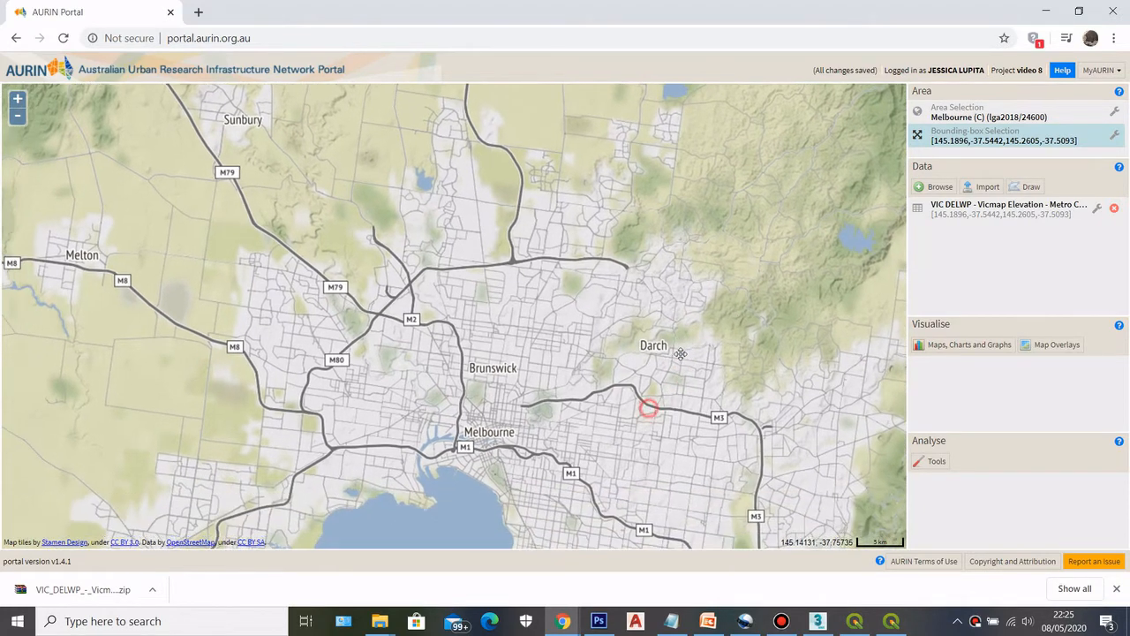
pyautogui.scroll(1, 792, 291)
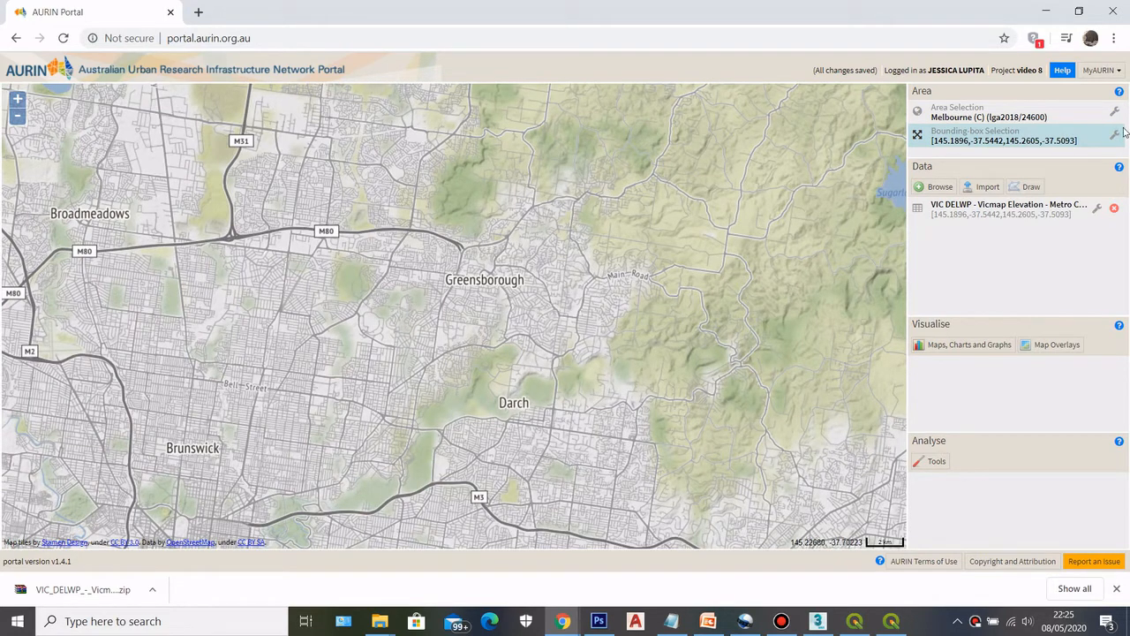
pyautogui.click(1116, 70)
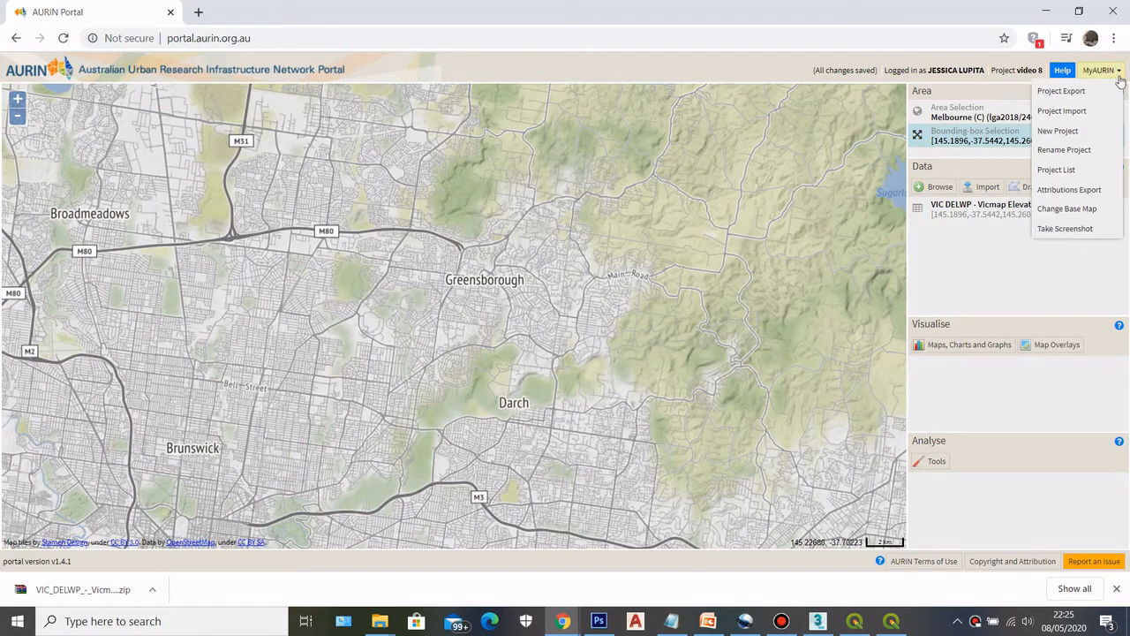
pyautogui.click(1066, 208)
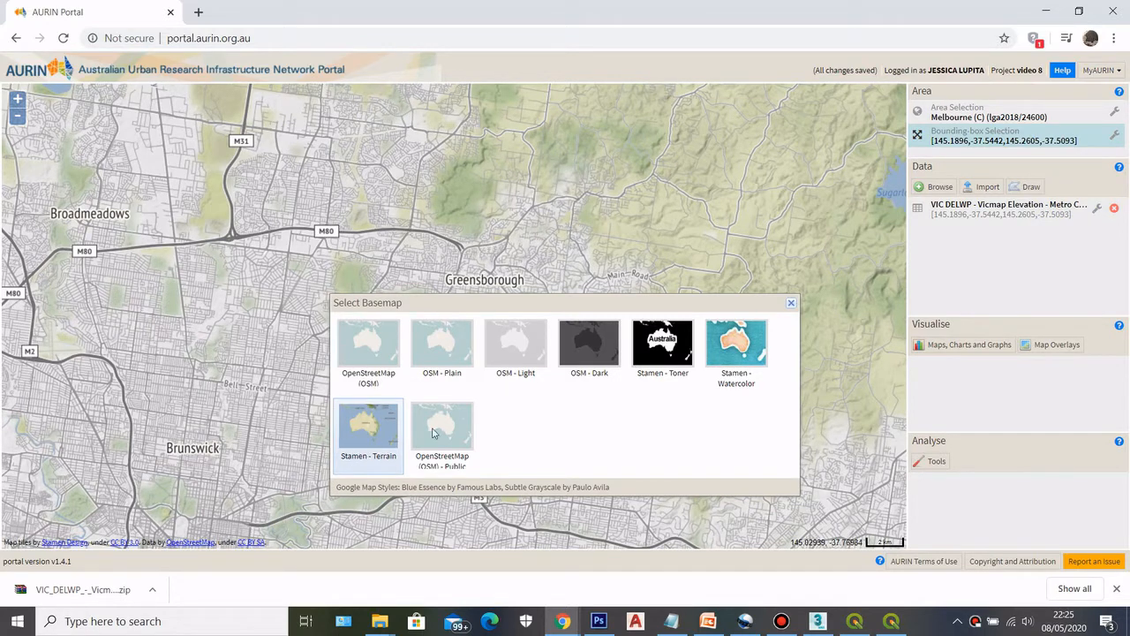
pyautogui.click(791, 302)
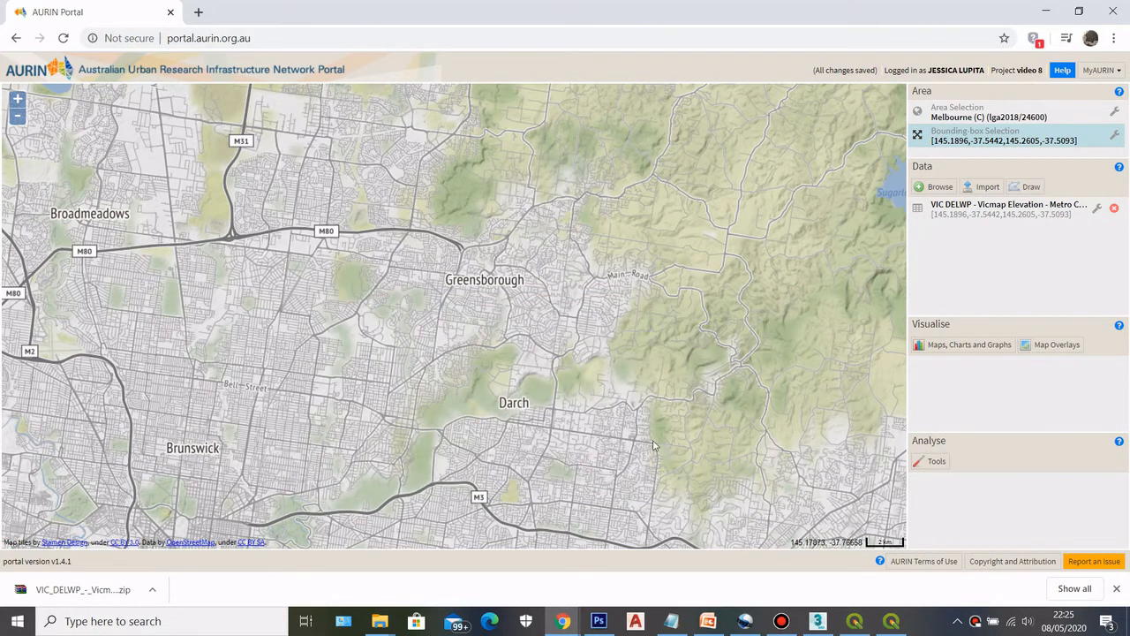
# Examine the terrain north-east of Melbourne and locate the bounding-box study area in the hills near Yan Yean Reservoir.
pyautogui.moveTo(469, 305); pyautogui.dragTo(685, 261)
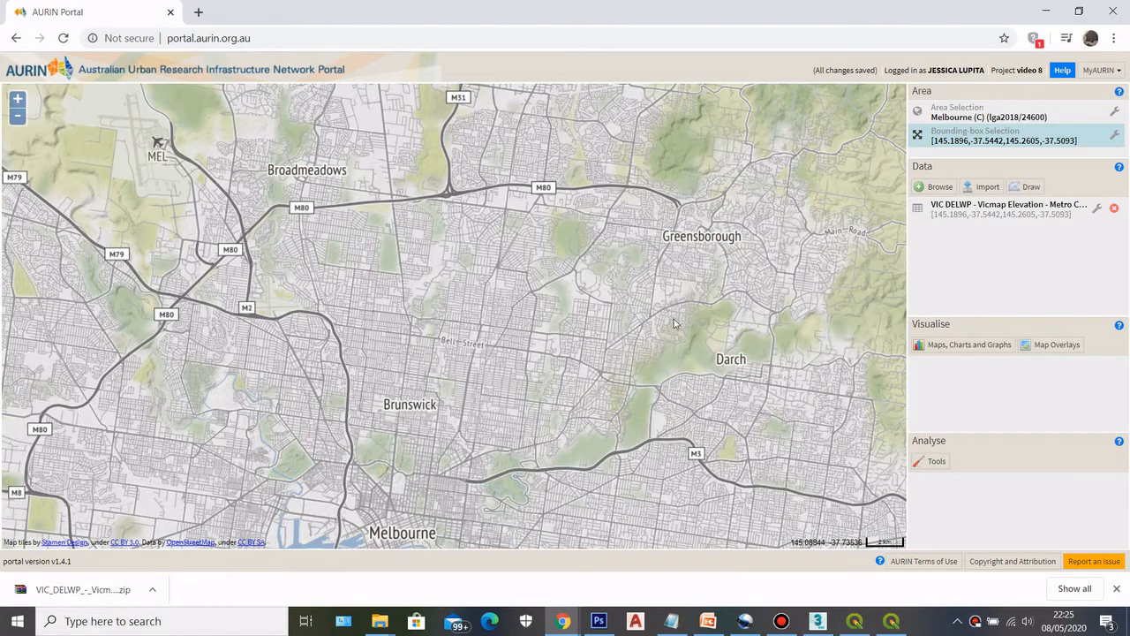
pyautogui.moveTo(826, 326); pyautogui.dragTo(686, 210)
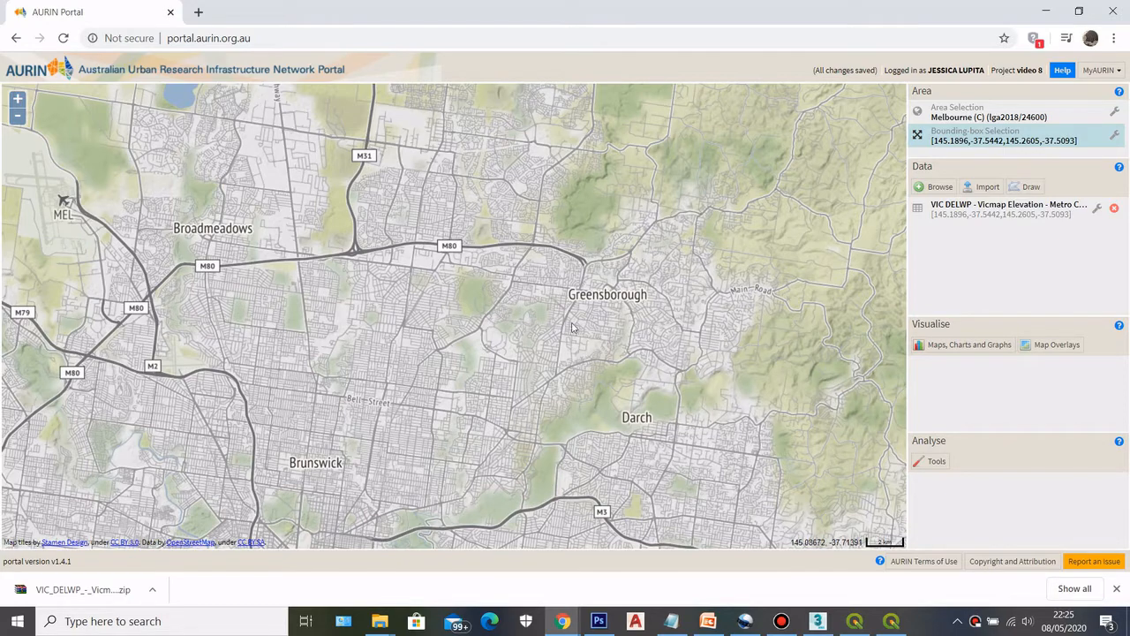
pyautogui.scroll(-1, 579, 373)
pyautogui.moveTo(702, 217); pyautogui.dragTo(595, 392)
pyautogui.scroll(1, 635, 270)
pyautogui.scroll(2, 634, 251)
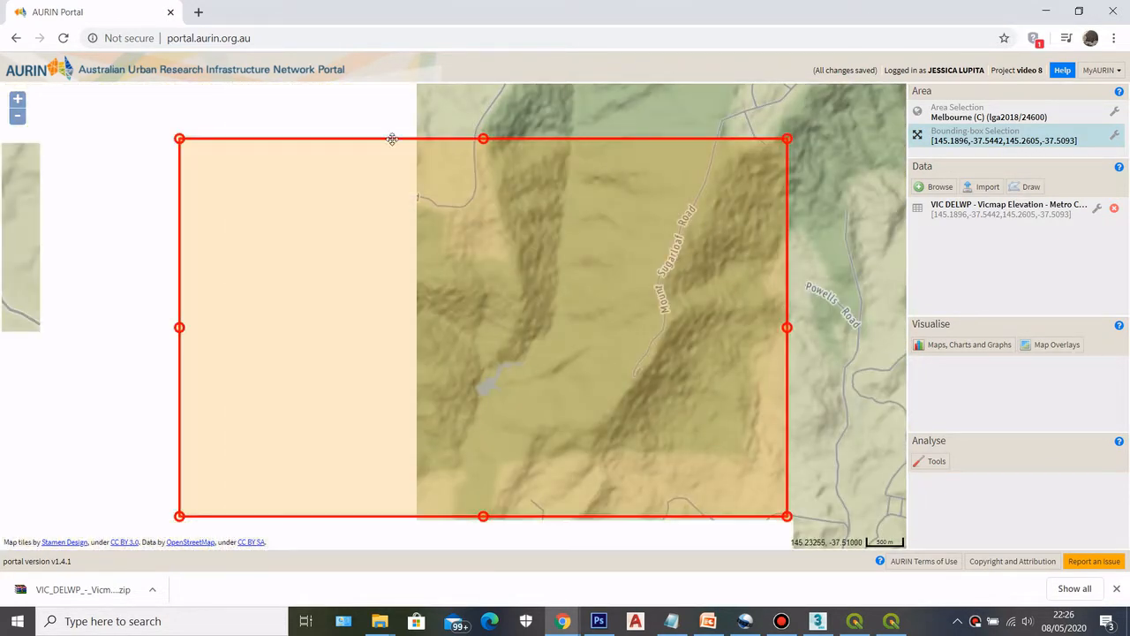
pyautogui.scroll(-1, 694, 299)
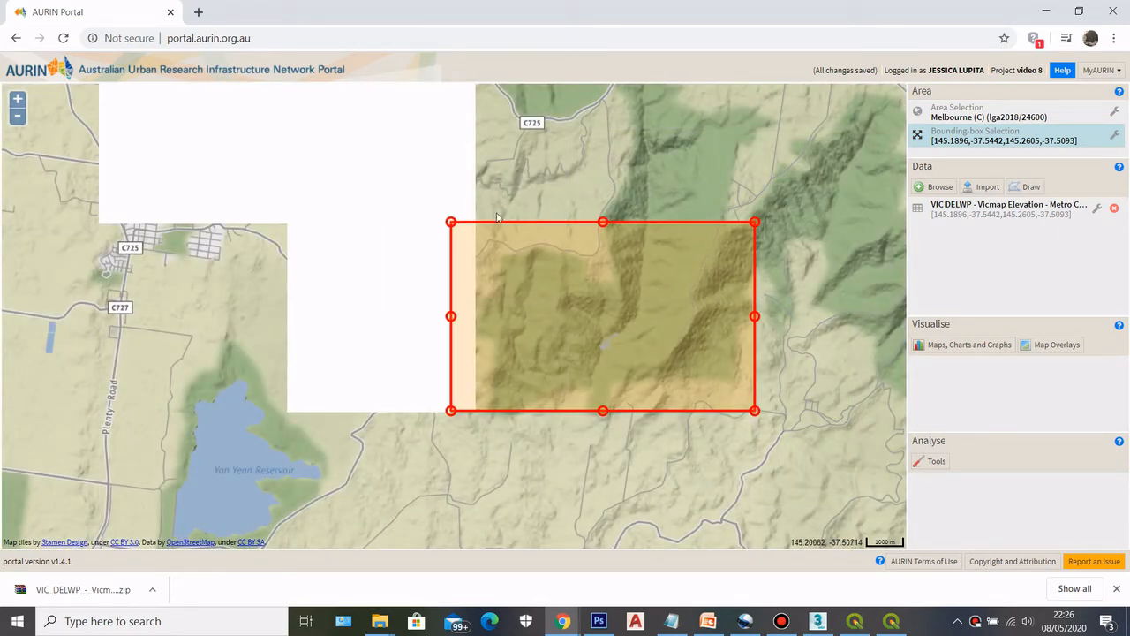
# Search the available datasets for "elevation" within the bounding-box study area.
pyautogui.click(933, 188)
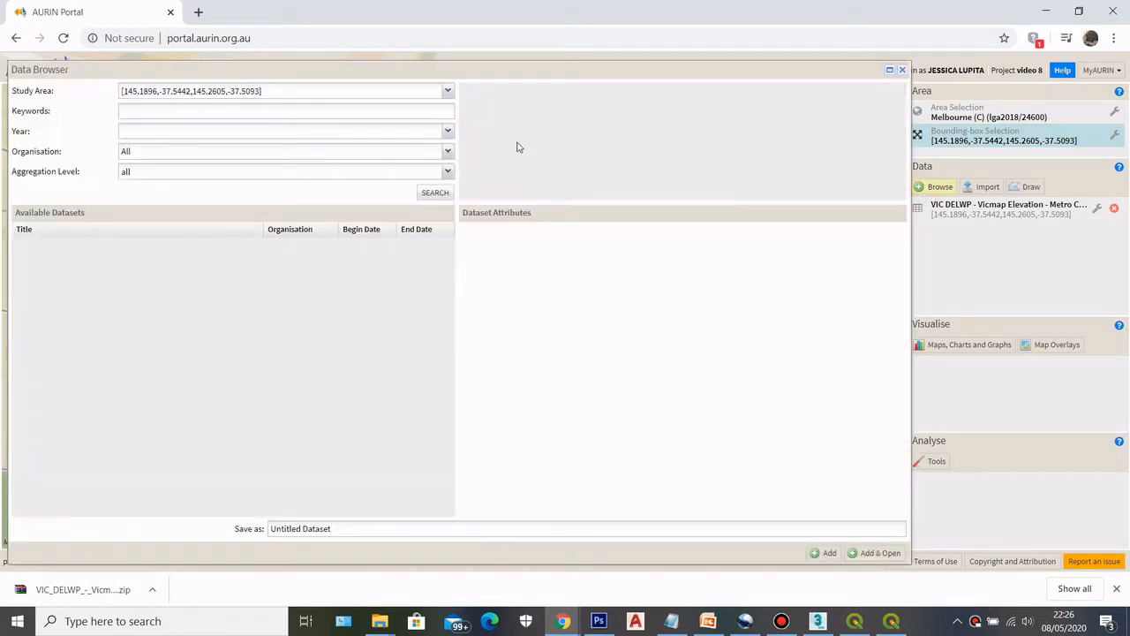
pyautogui.click(394, 108)
pyautogui.write('elevatio')
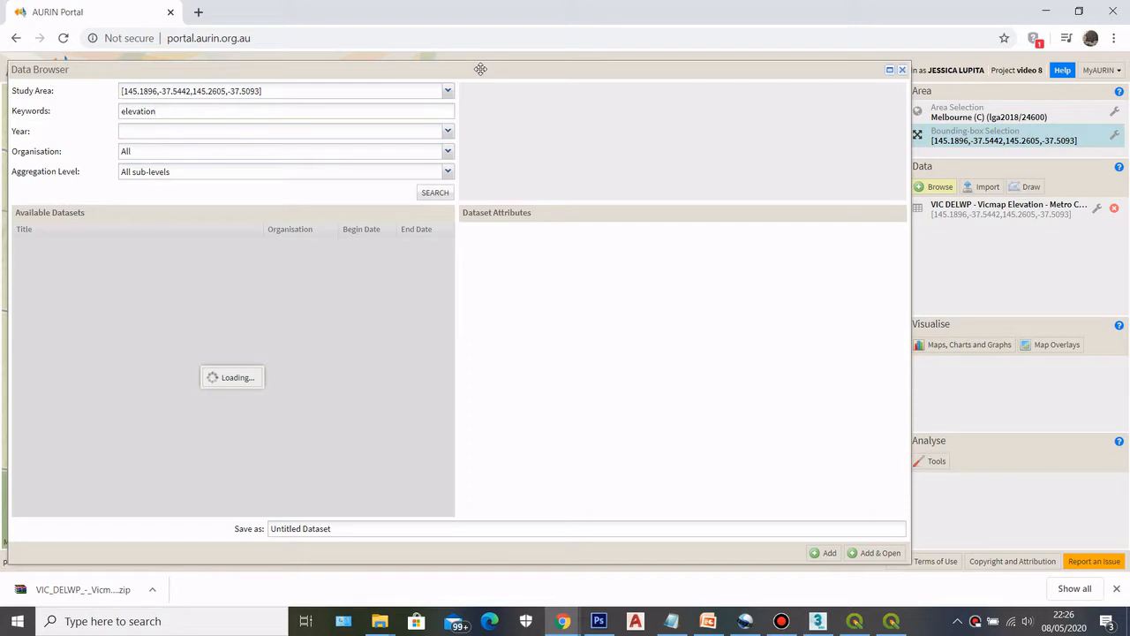
pyautogui.write('n')
pyautogui.click(438, 195)
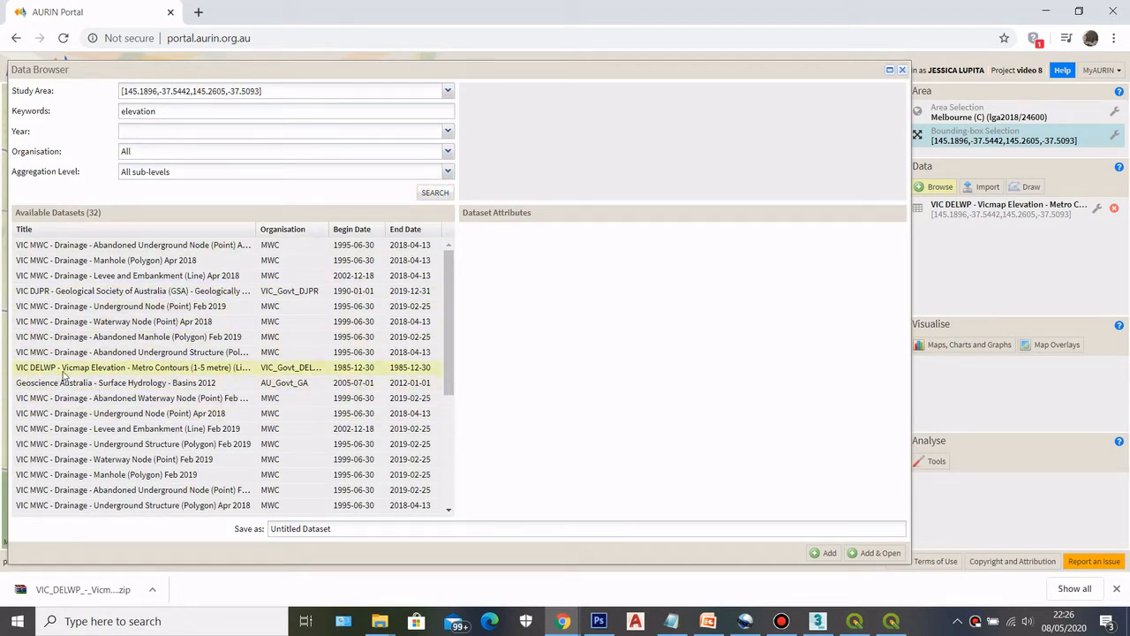
# Add the dataset VIC DELWP - Vicmap Elevation - Metro Contours (1-5 metre) (Lines) with all its attributes to the project.
pyautogui.moveTo(99, 376)
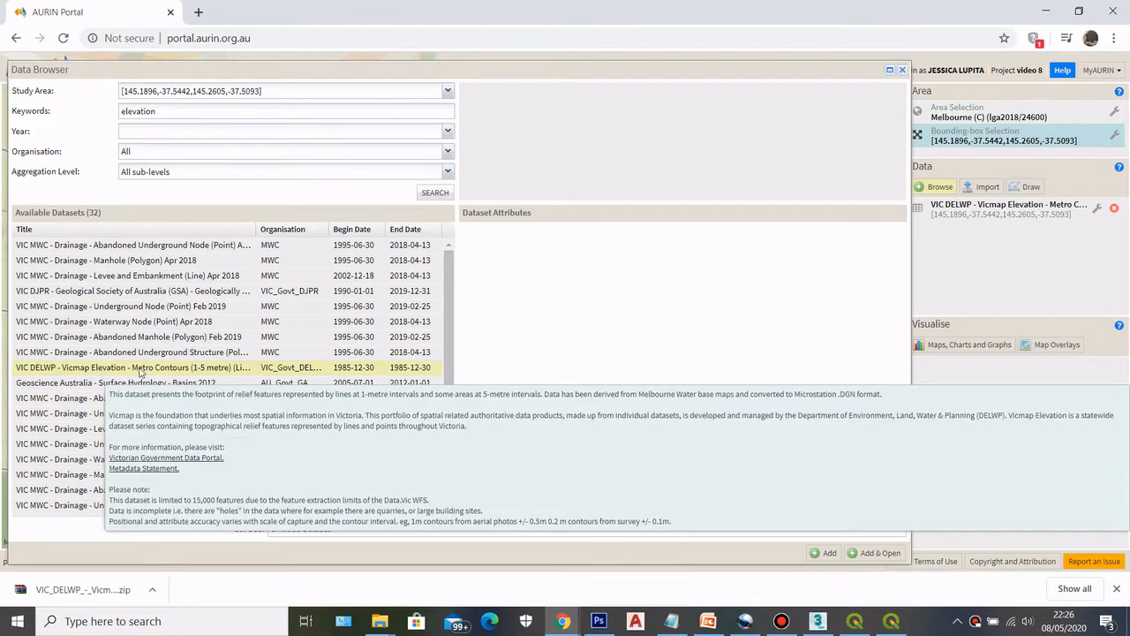
pyautogui.click(144, 371)
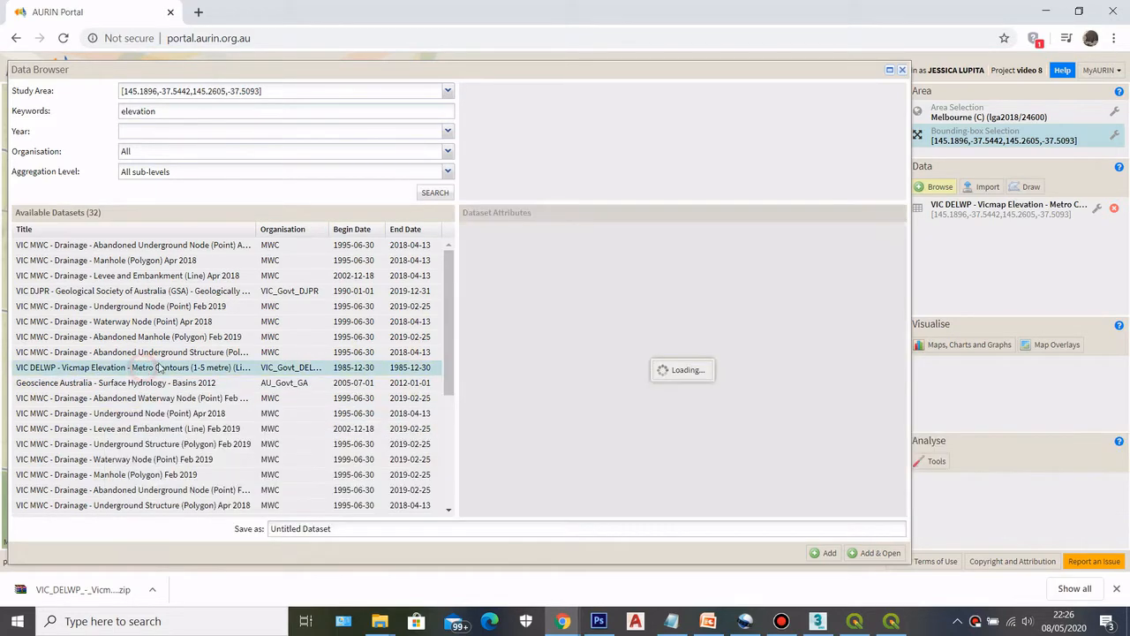
pyautogui.click(467, 230)
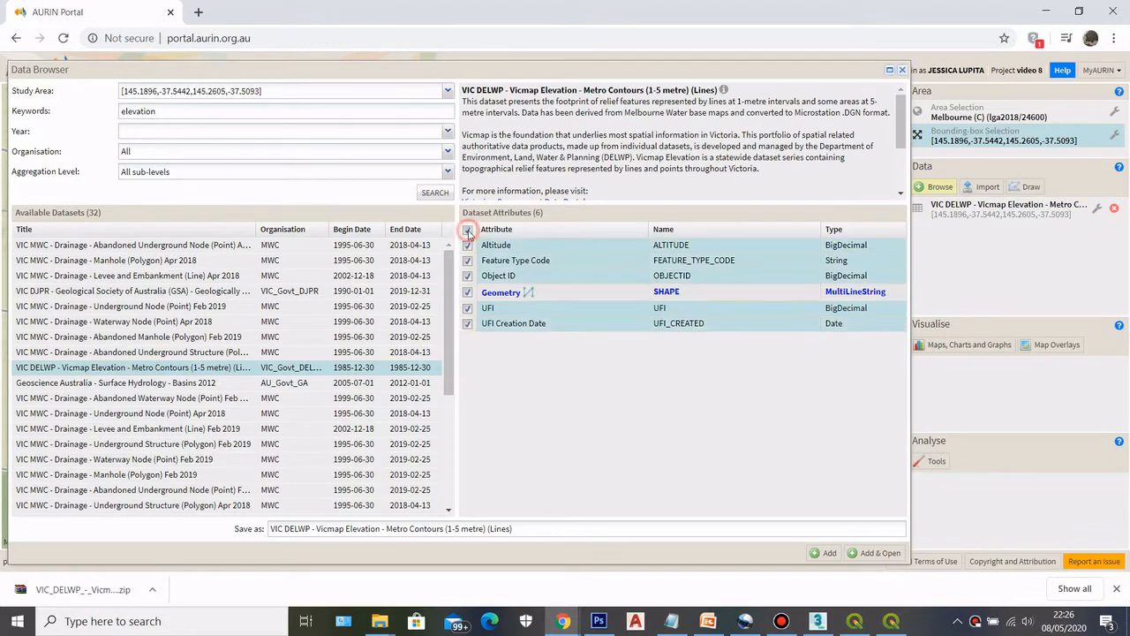
pyautogui.click(830, 554)
pyautogui.click(574, 342)
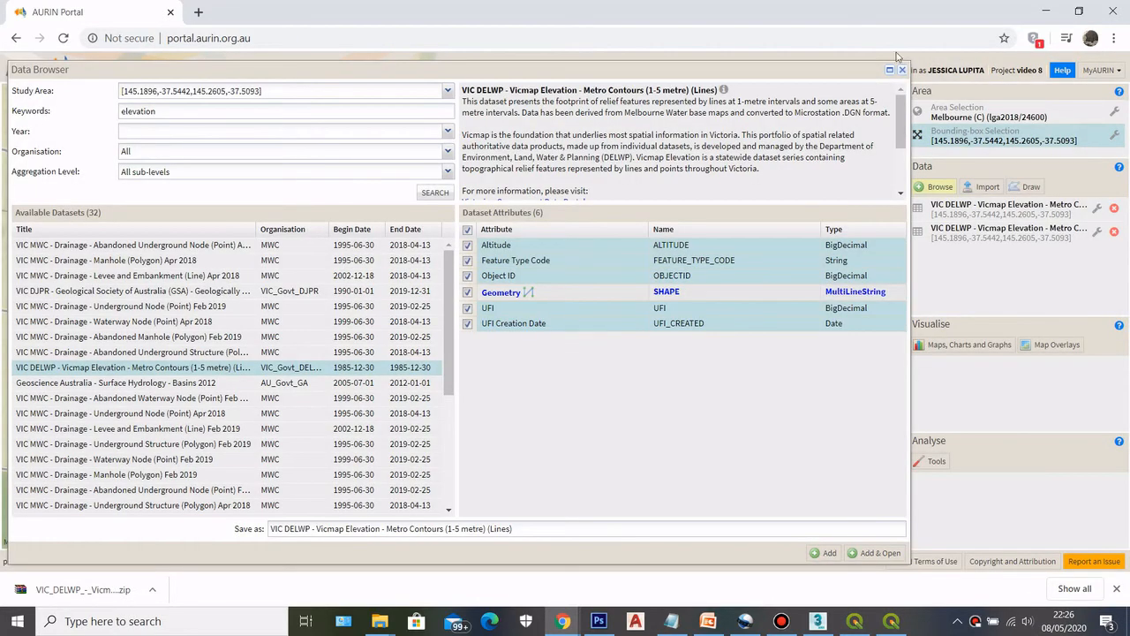
pyautogui.click(904, 70)
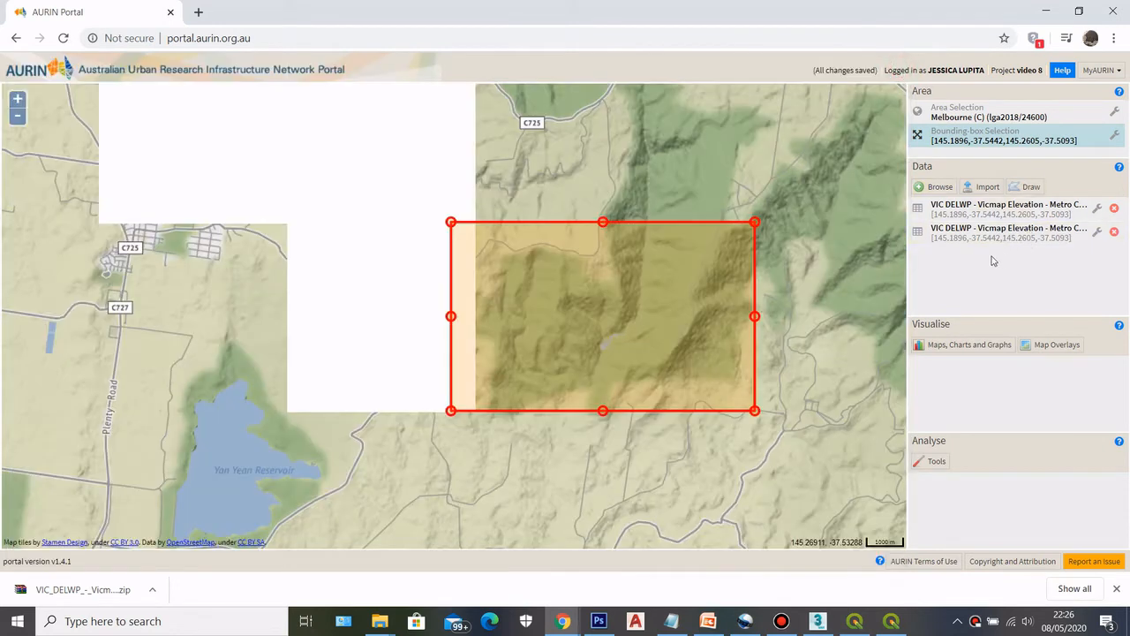
# Download the newly added Metro Contours dataset in SHP format.
pyautogui.click(1097, 233)
pyautogui.click(1099, 234)
pyautogui.click(1100, 234)
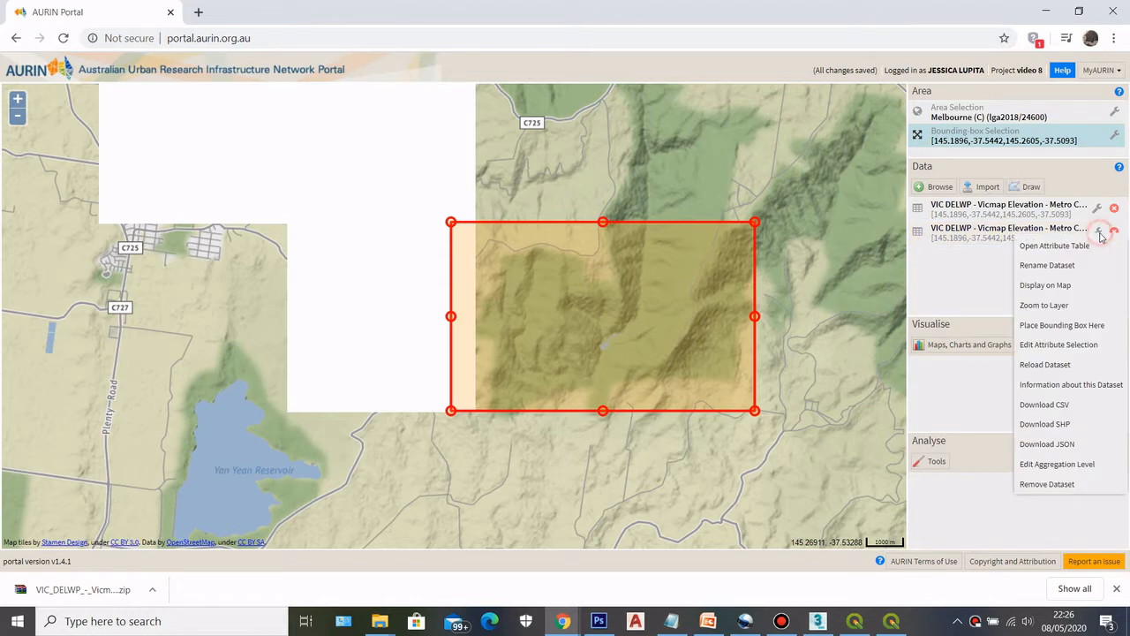
pyautogui.click(1044, 424)
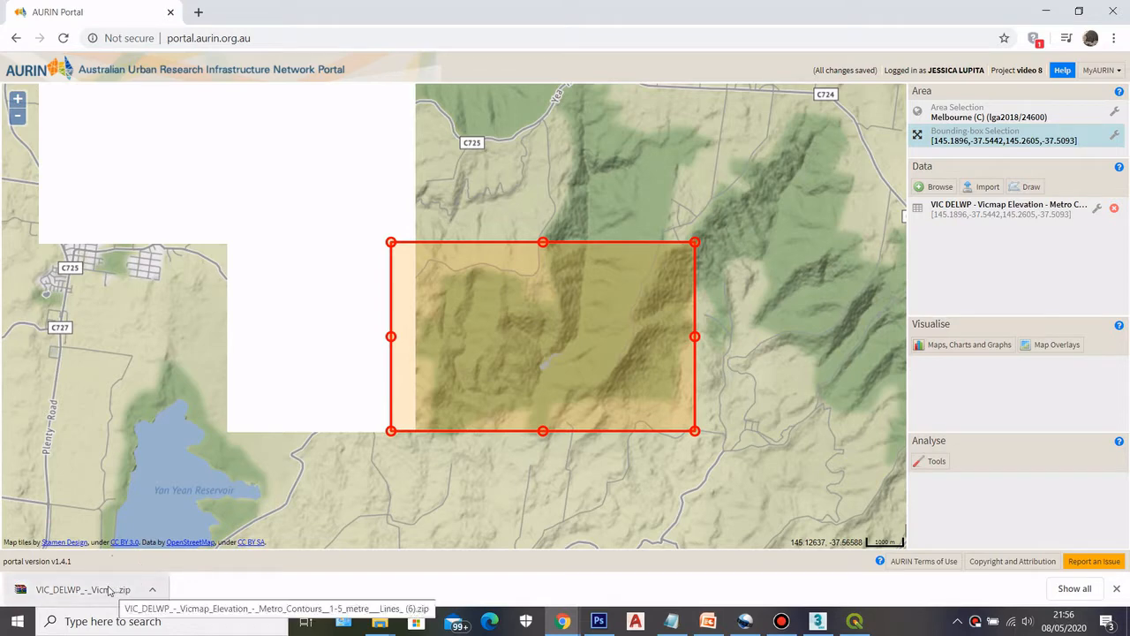
# Show the downloaded contour archive in its folder and rename it as "contour bitmap".
pyautogui.rightClick(104, 586)
pyautogui.click(128, 544)
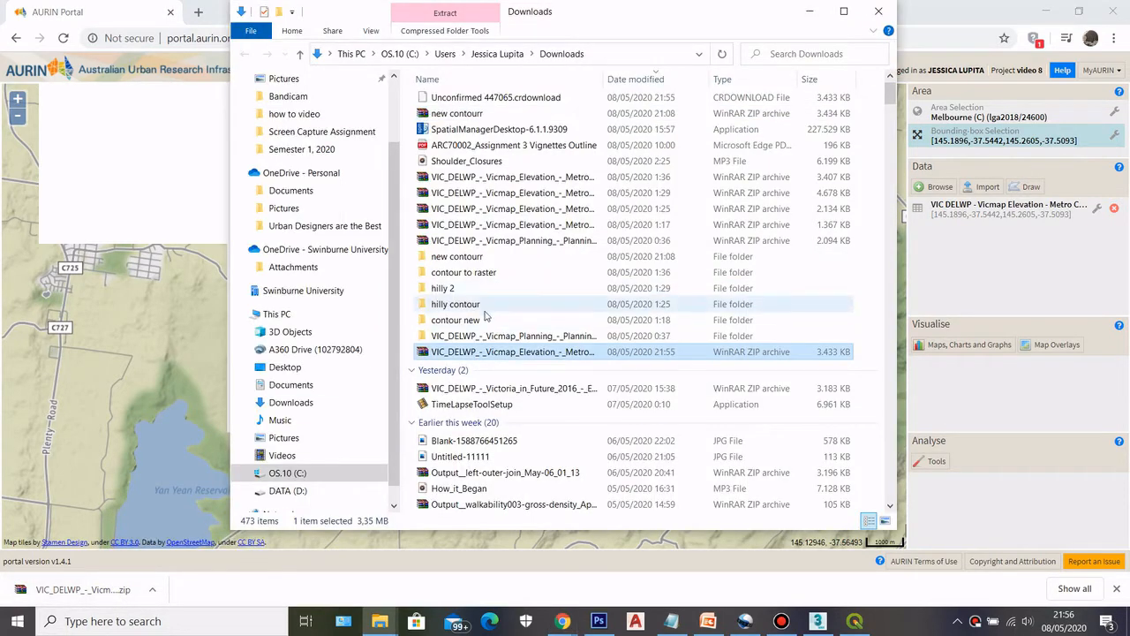
pyautogui.rightClick(470, 352)
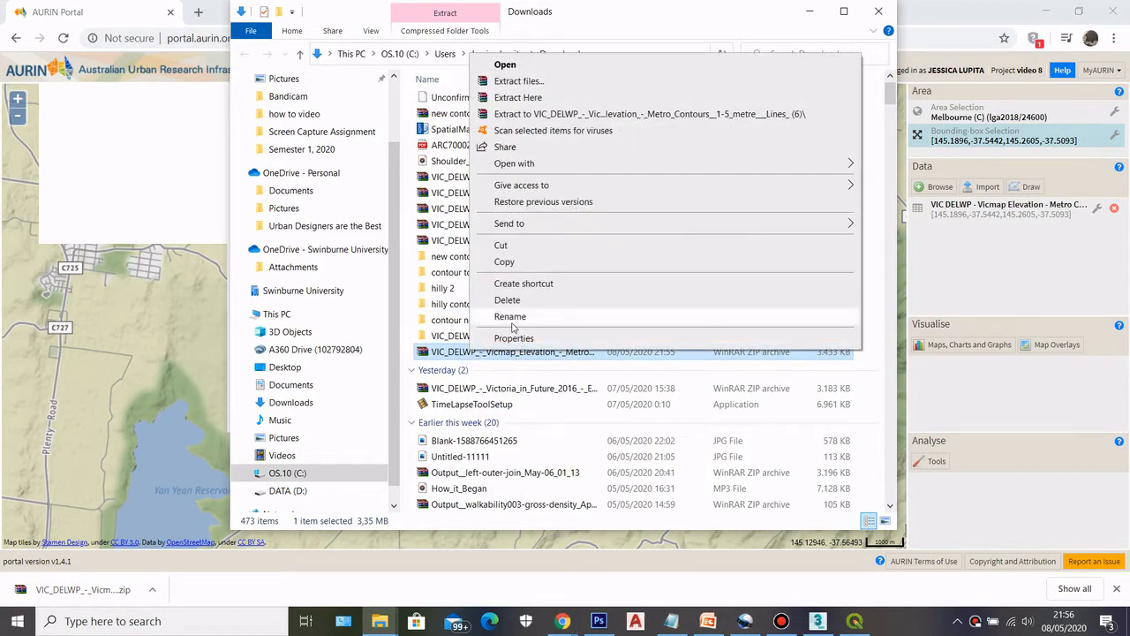
pyautogui.click(513, 318)
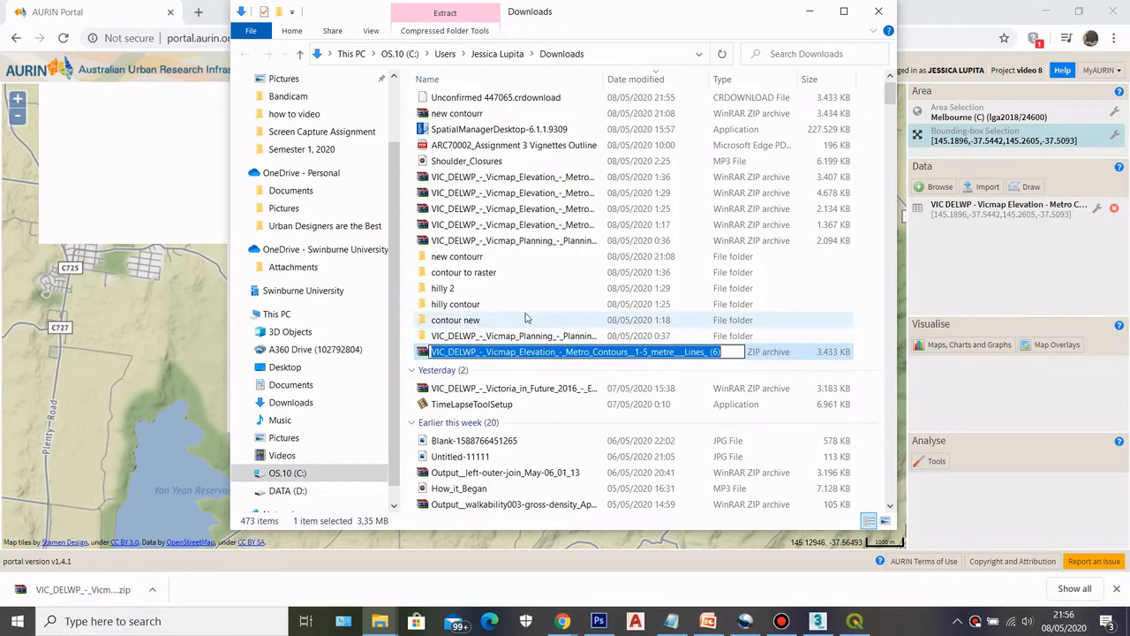
pyautogui.write('con')
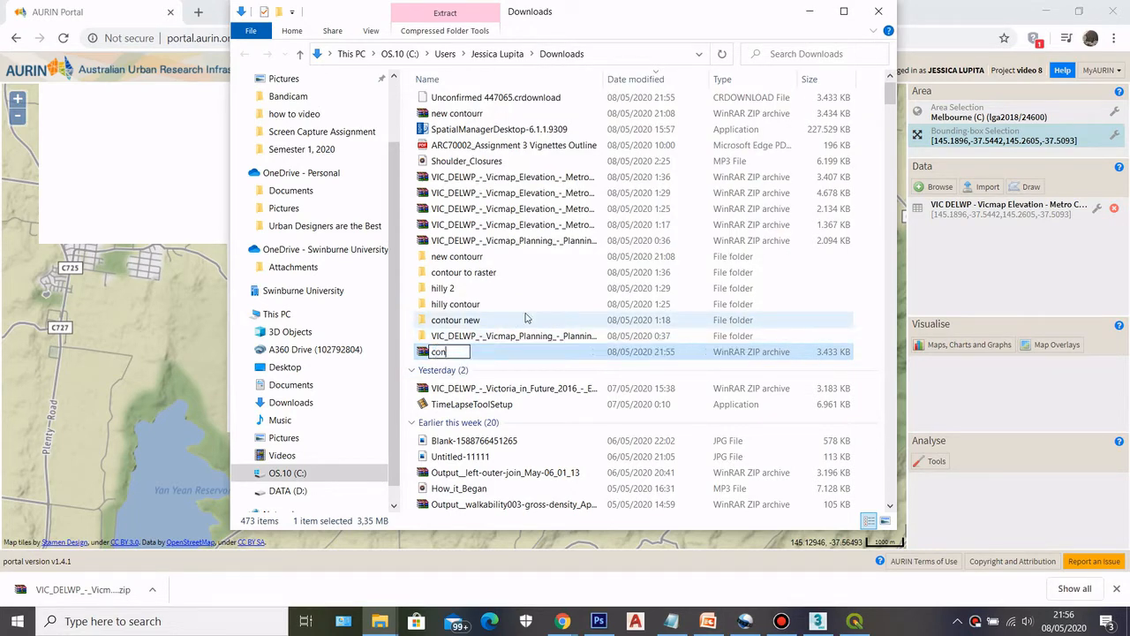
pyautogui.write('tour bitmap')
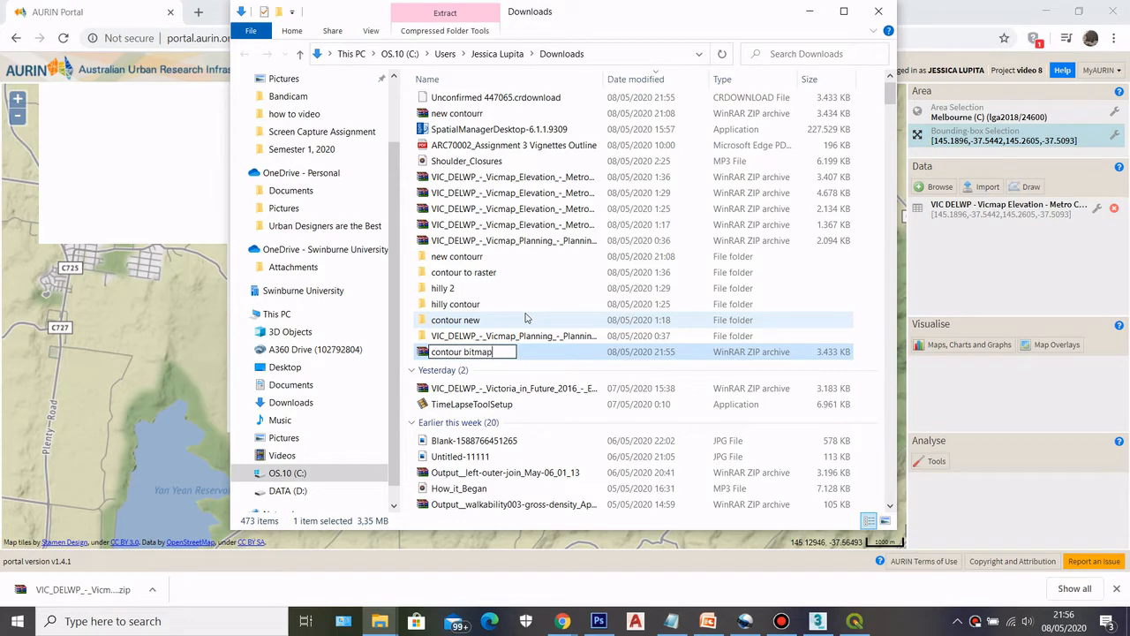
pyautogui.press('Return')
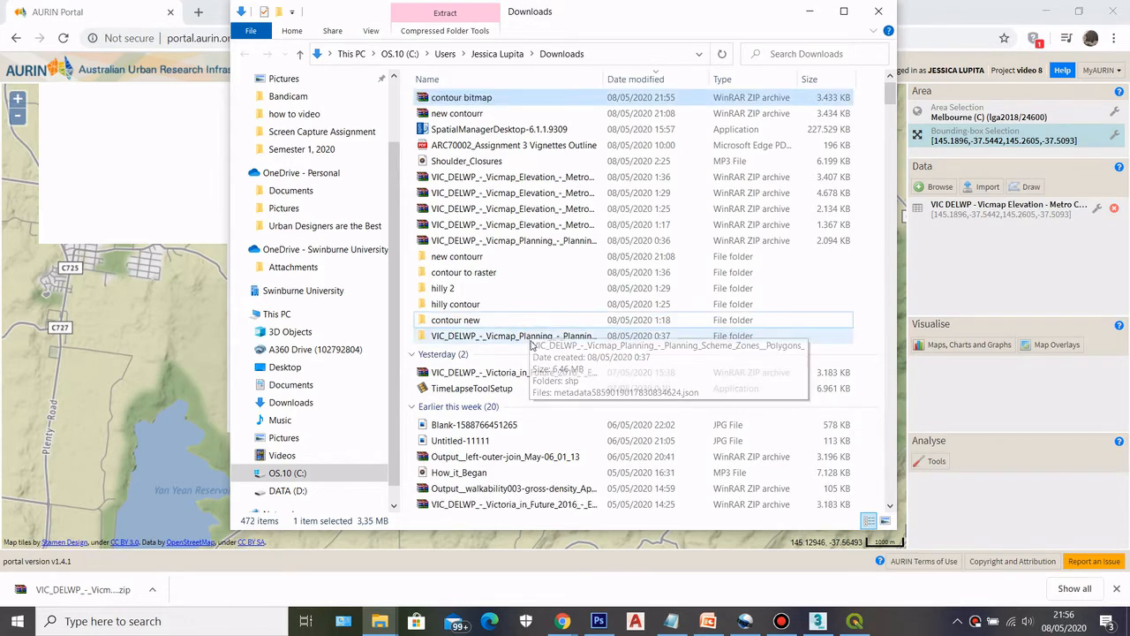
# Extract the contour bitmap archive into a contour bitmap folder in Downloads, and minimize the file window.
pyautogui.rightClick(526, 99)
pyautogui.click(596, 130)
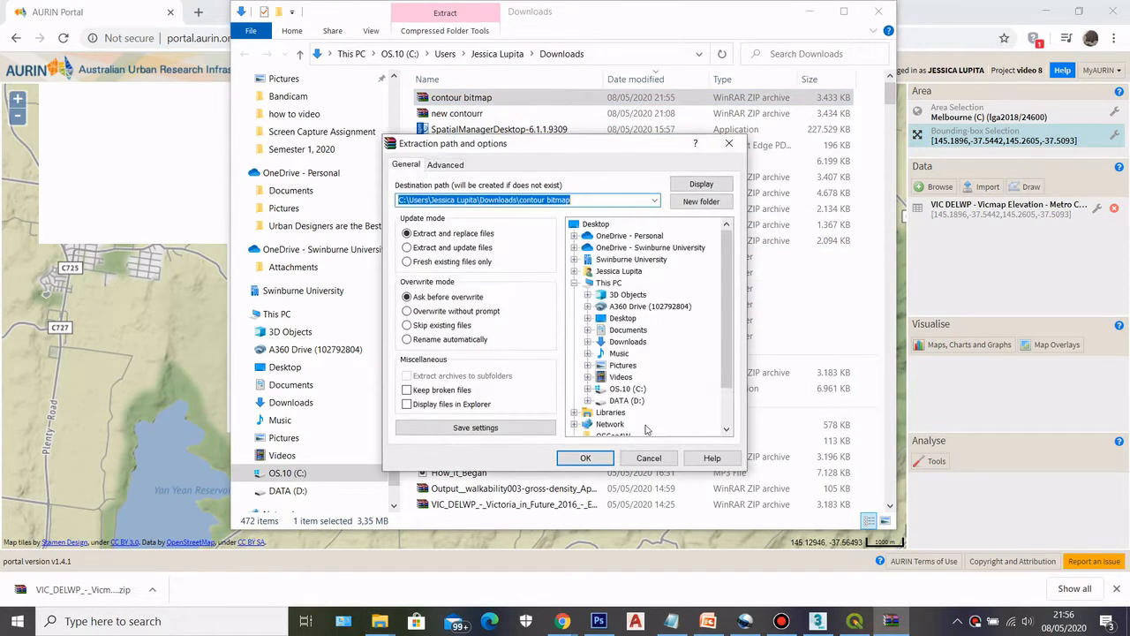
pyautogui.click(597, 456)
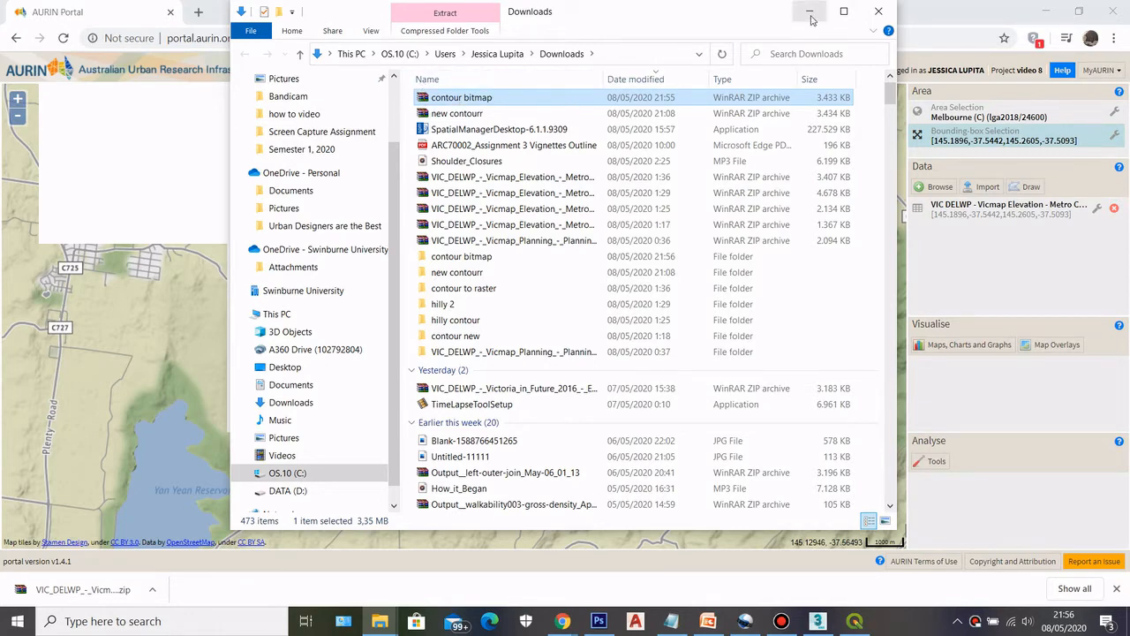
pyautogui.click(810, 13)
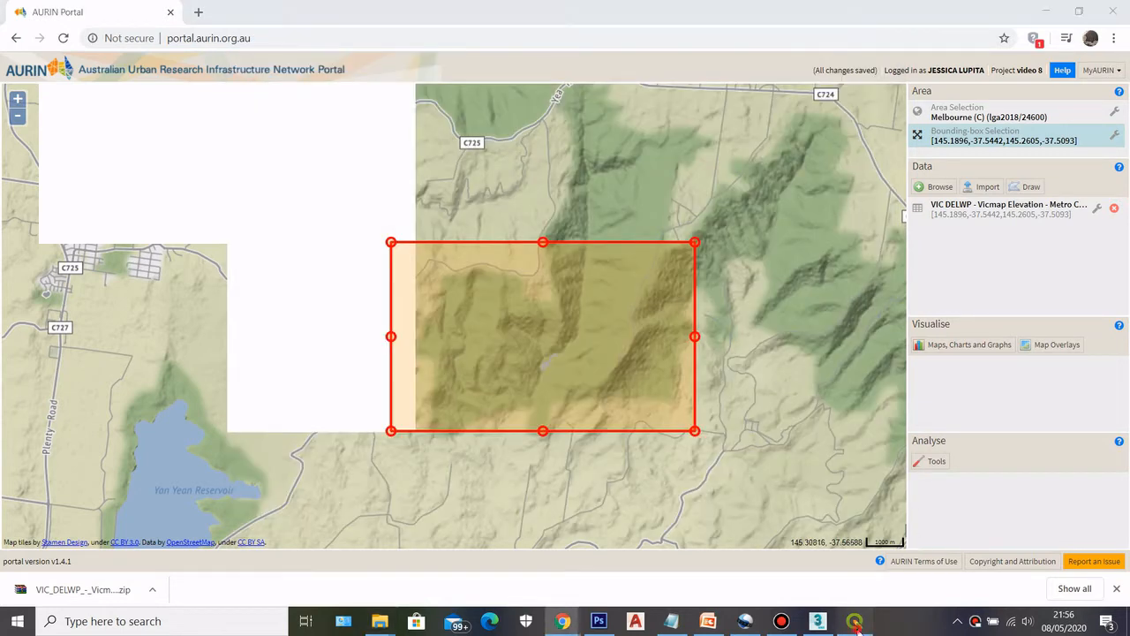
# Switch to QGIS, refresh the file listing, and locate the contour bitmap folder inside Downloads.
pyautogui.click(856, 623)
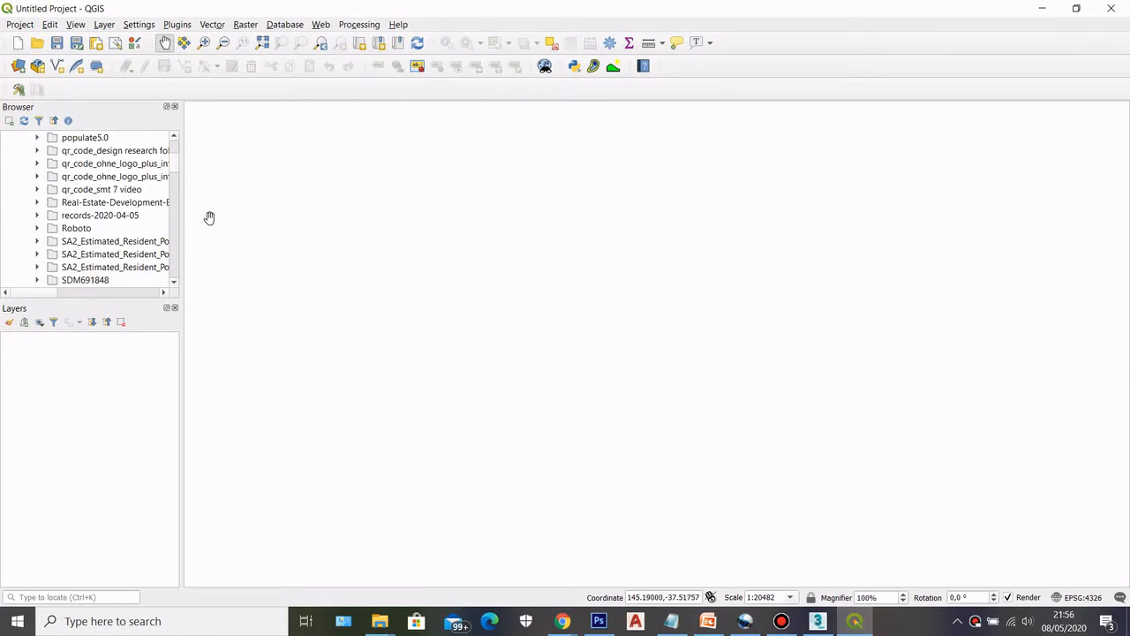
pyautogui.moveTo(174, 168); pyautogui.dragTo(177, 154)
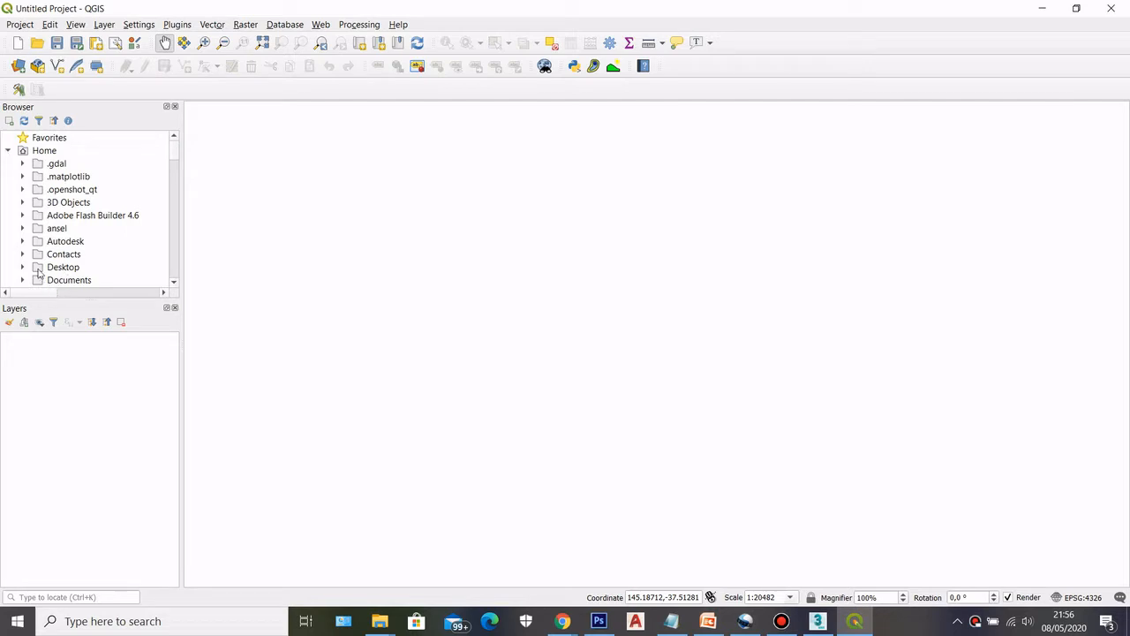
pyautogui.scroll(-3, 38, 274)
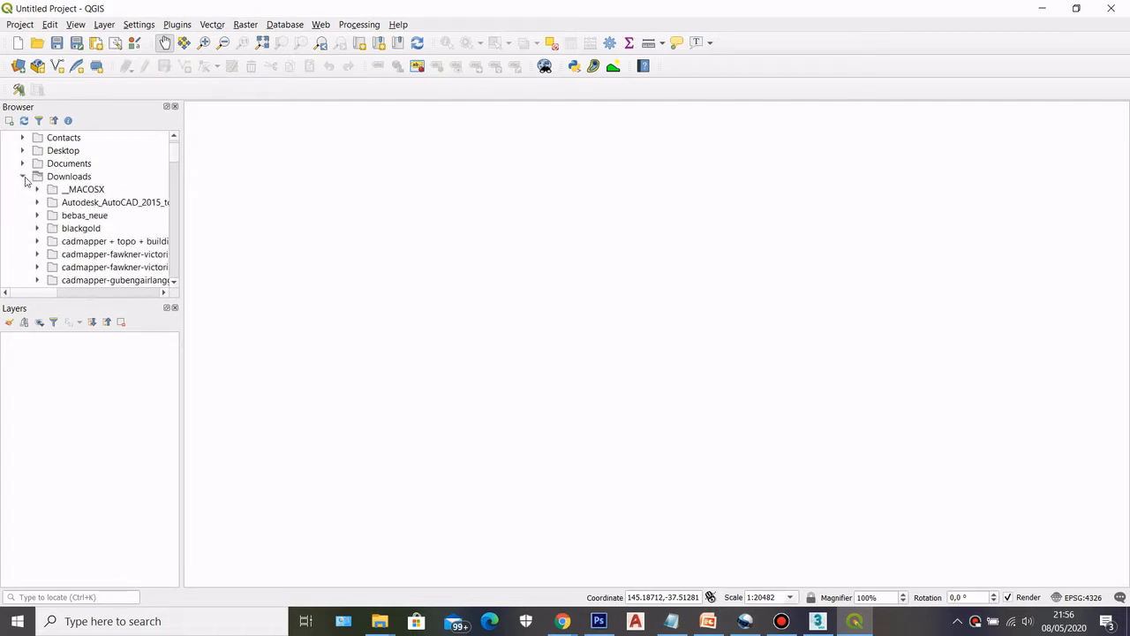
pyautogui.click(23, 176)
pyautogui.click(23, 120)
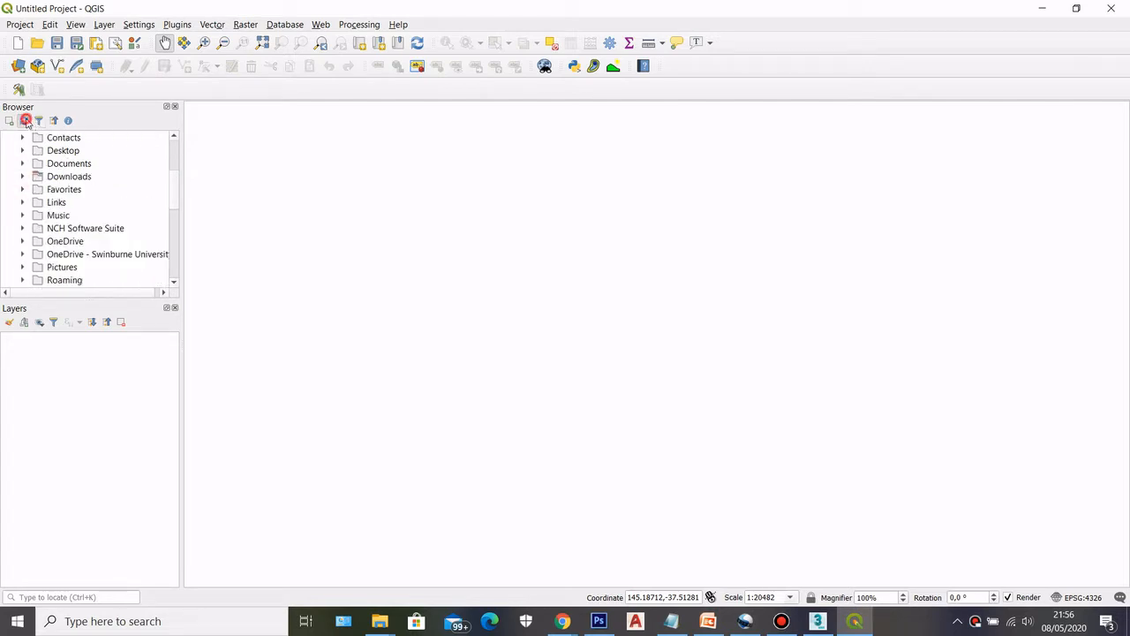
pyautogui.click(23, 176)
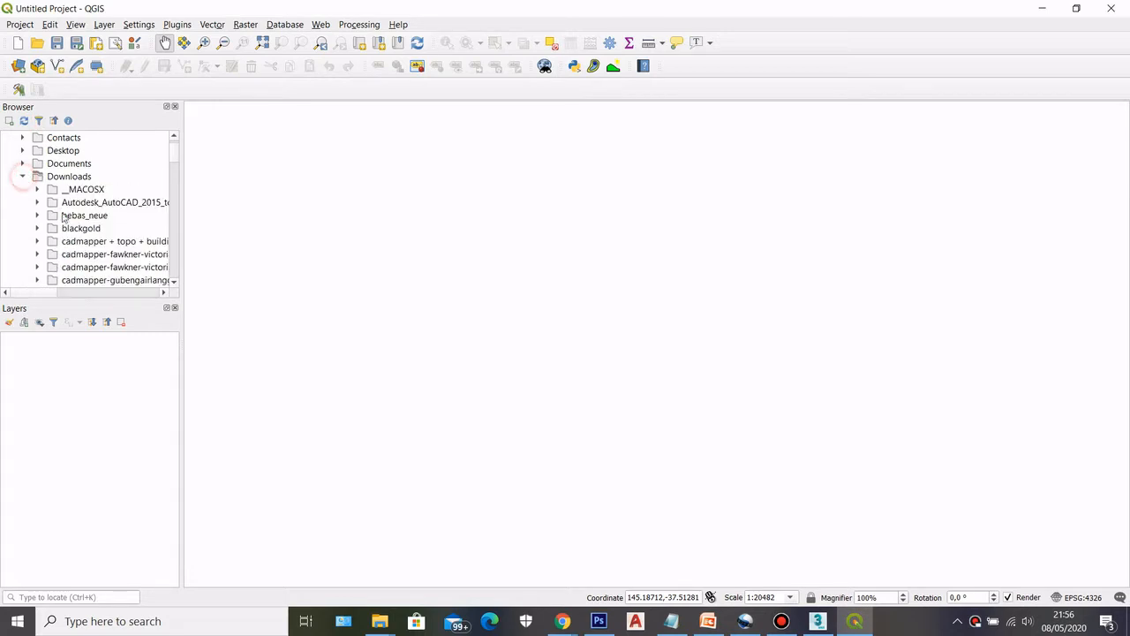
pyautogui.scroll(-4, 97, 212)
pyautogui.scroll(-1, 108, 222)
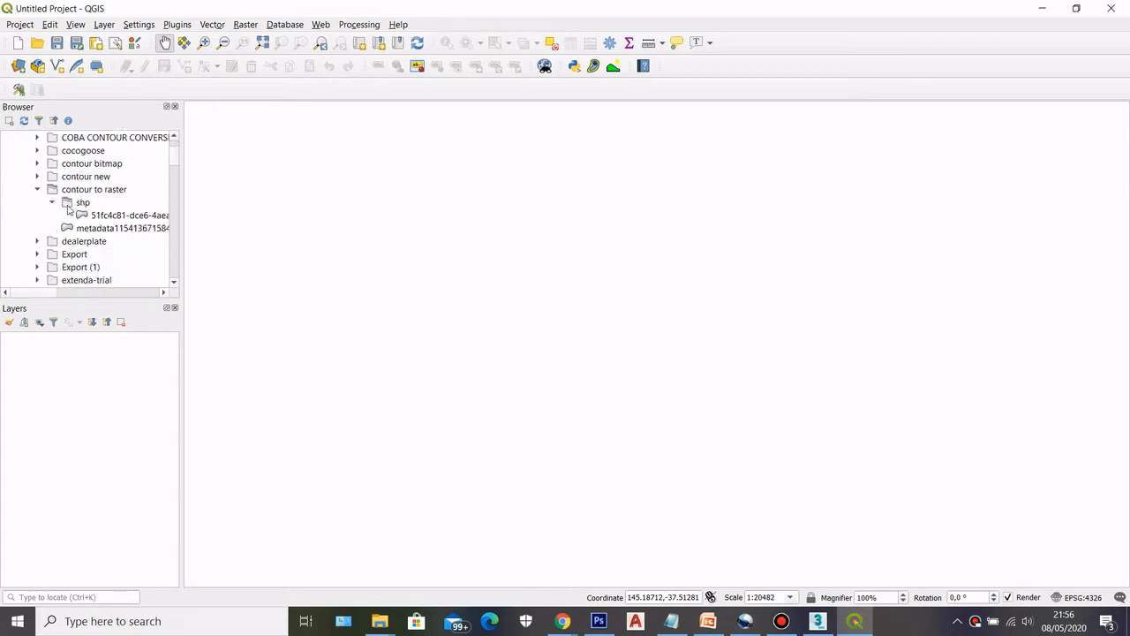
# Add the contour shapefile from the contour bitmap folder's shp subfolder to the project as a layer.
pyautogui.click(38, 191)
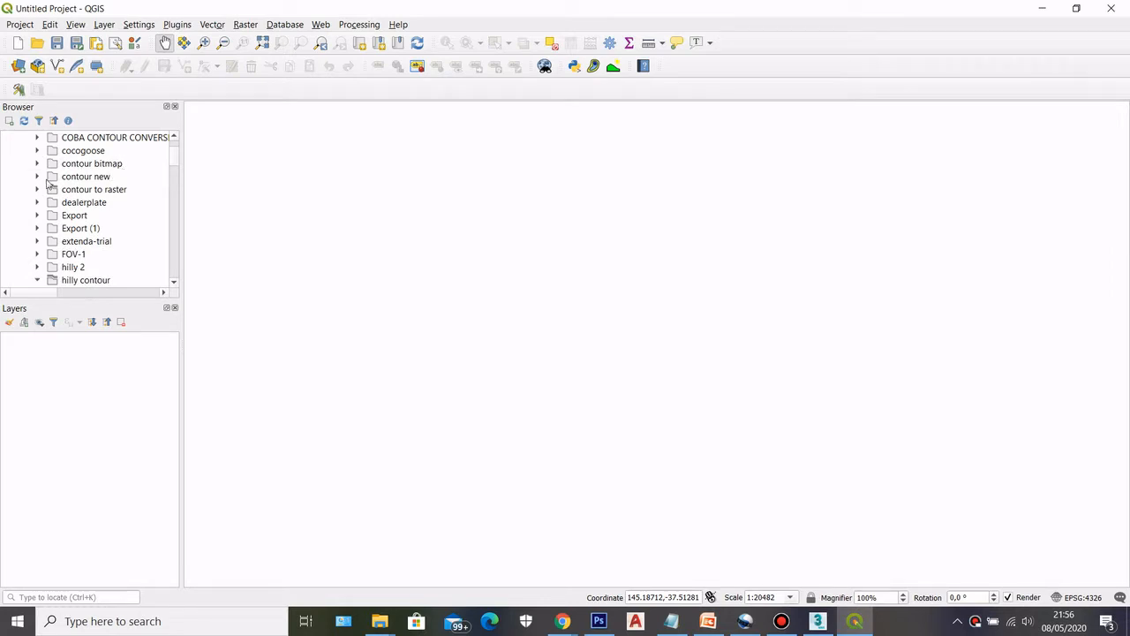
pyautogui.click(37, 164)
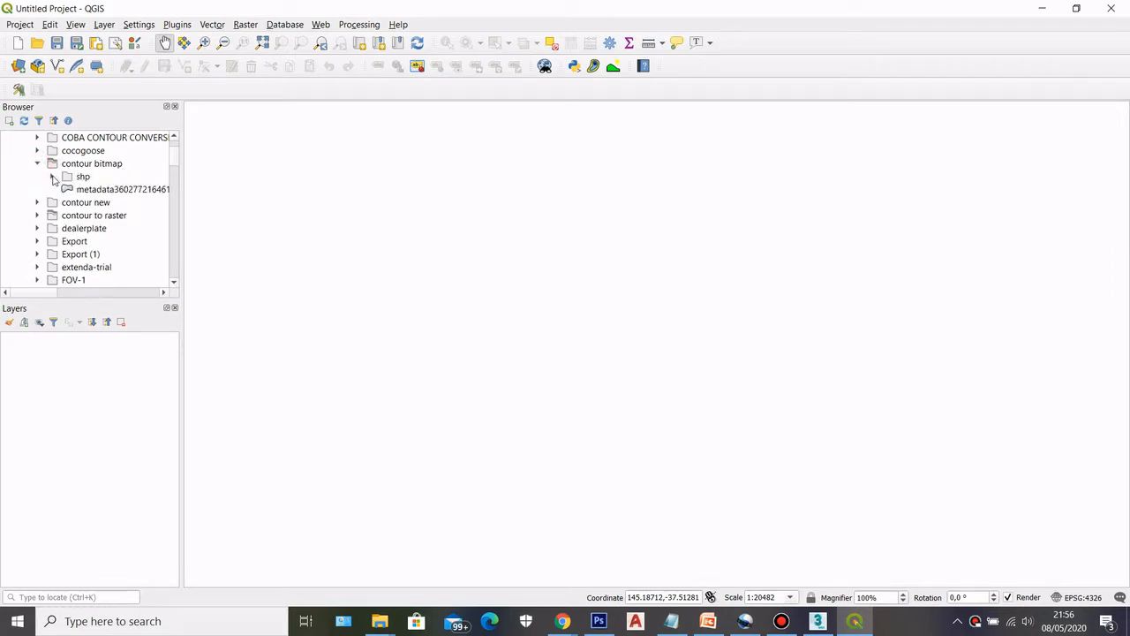
pyautogui.click(52, 177)
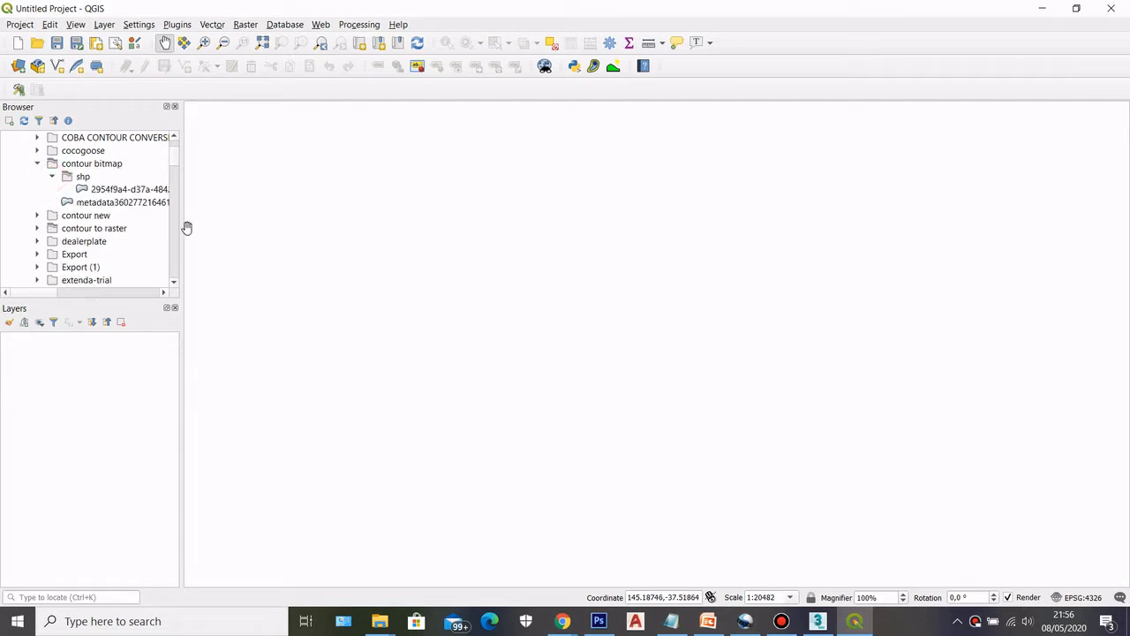
pyautogui.moveTo(43, 294); pyautogui.dragTo(75, 295)
pyautogui.moveTo(148, 194); pyautogui.dragTo(128, 380)
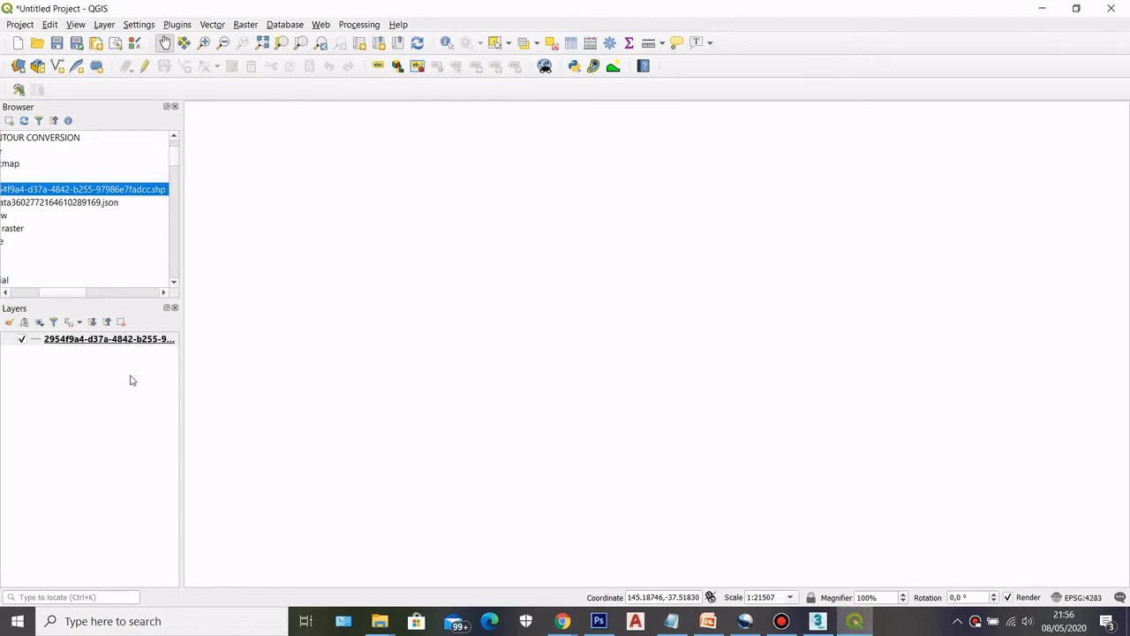
# Start a Rasterize (Vector to Raster) conversion of the contour layer with ALTITUDE as the burn-in field.
pyautogui.scroll(-1, 461, 373)
pyautogui.scroll(1, 464, 375)
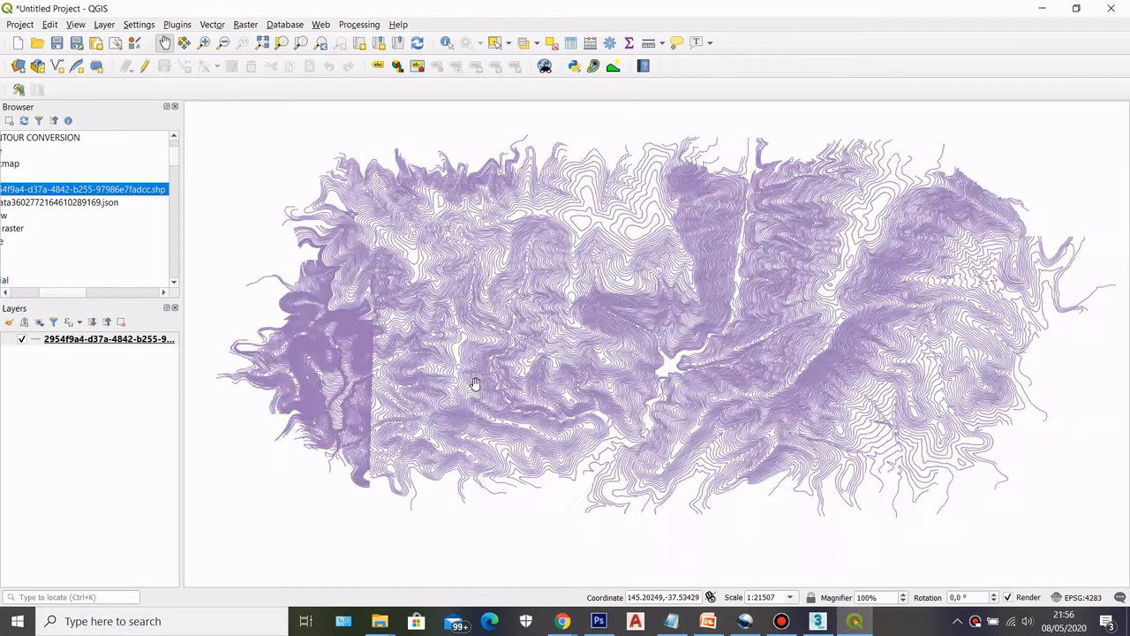
pyautogui.scroll(1, 798, 288)
pyautogui.scroll(-1, 712, 291)
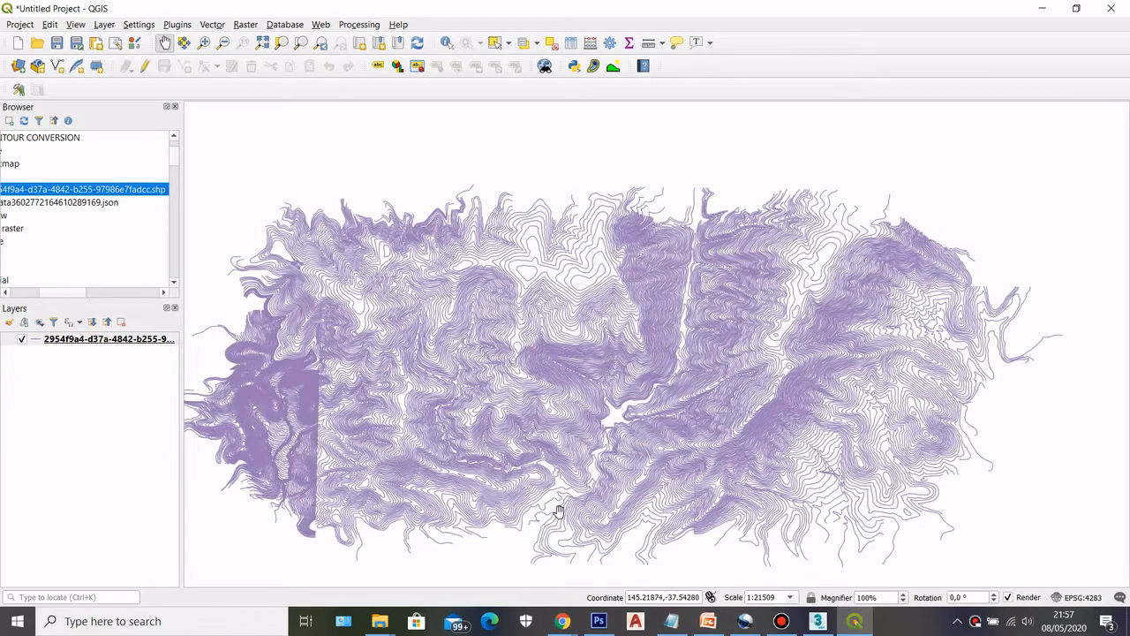
pyautogui.moveTo(489, 560); pyautogui.dragTo(515, 518)
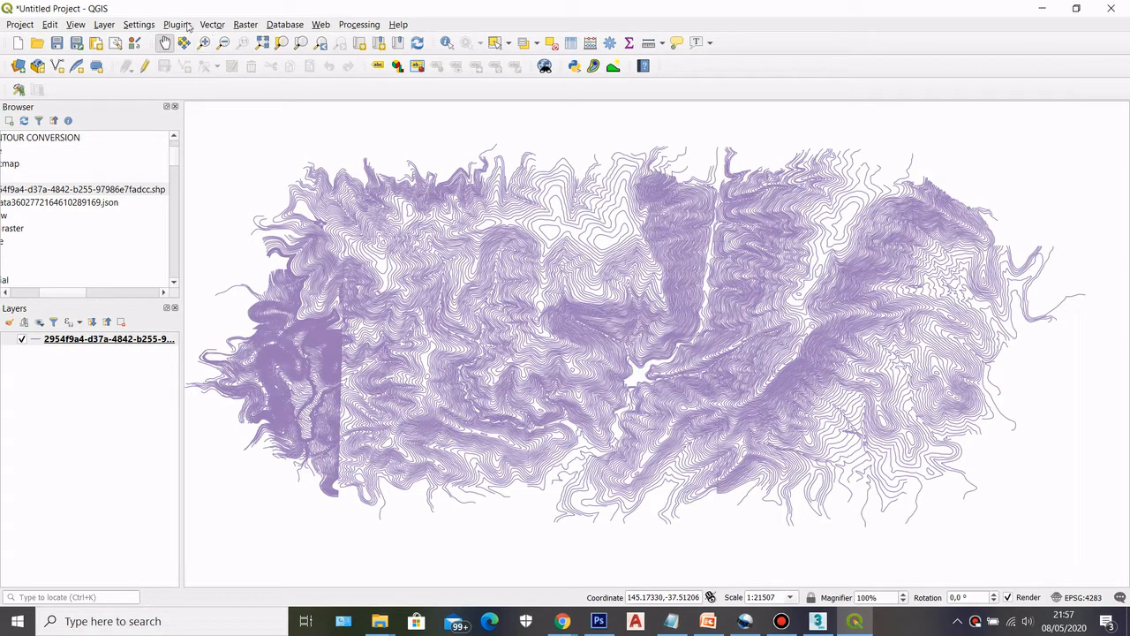
pyautogui.click(149, 24)
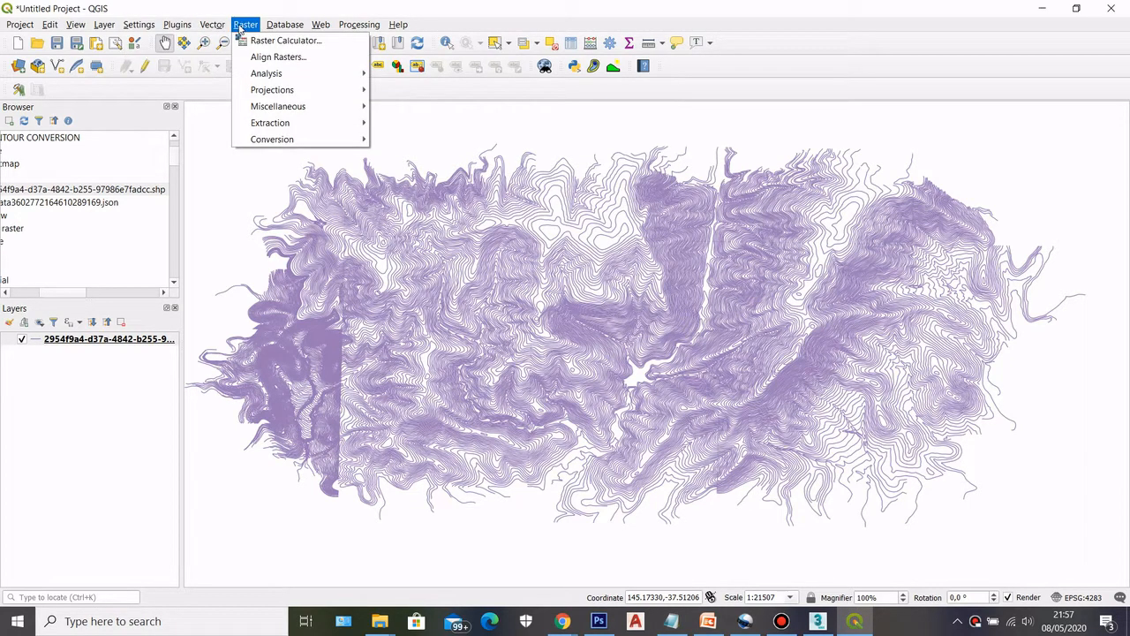
pyautogui.moveTo(286, 144)
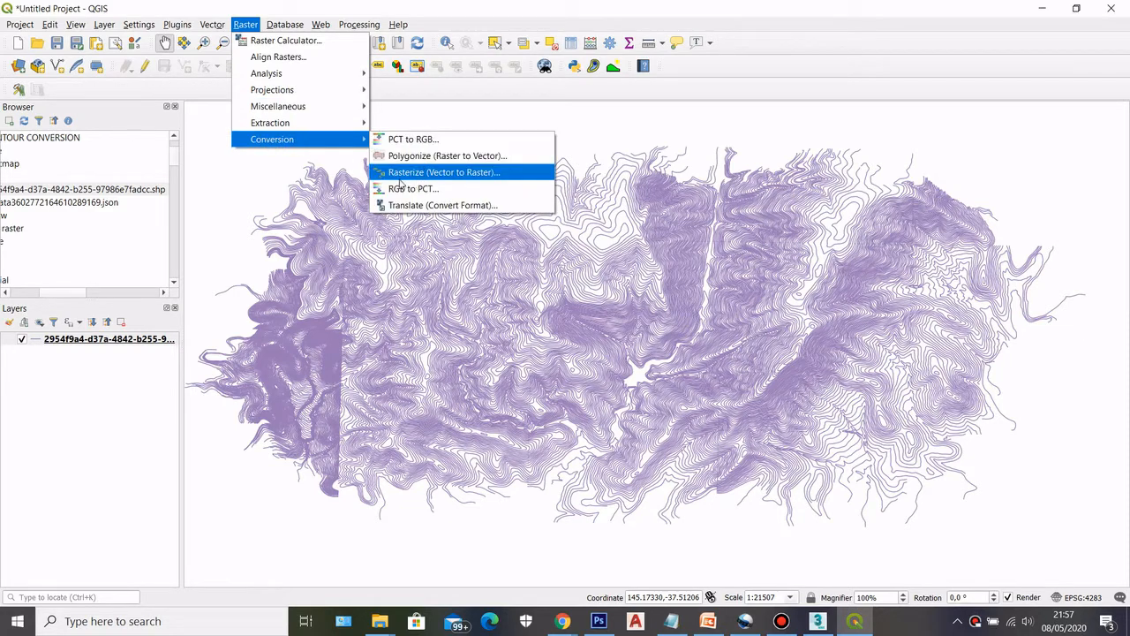
pyautogui.click(459, 175)
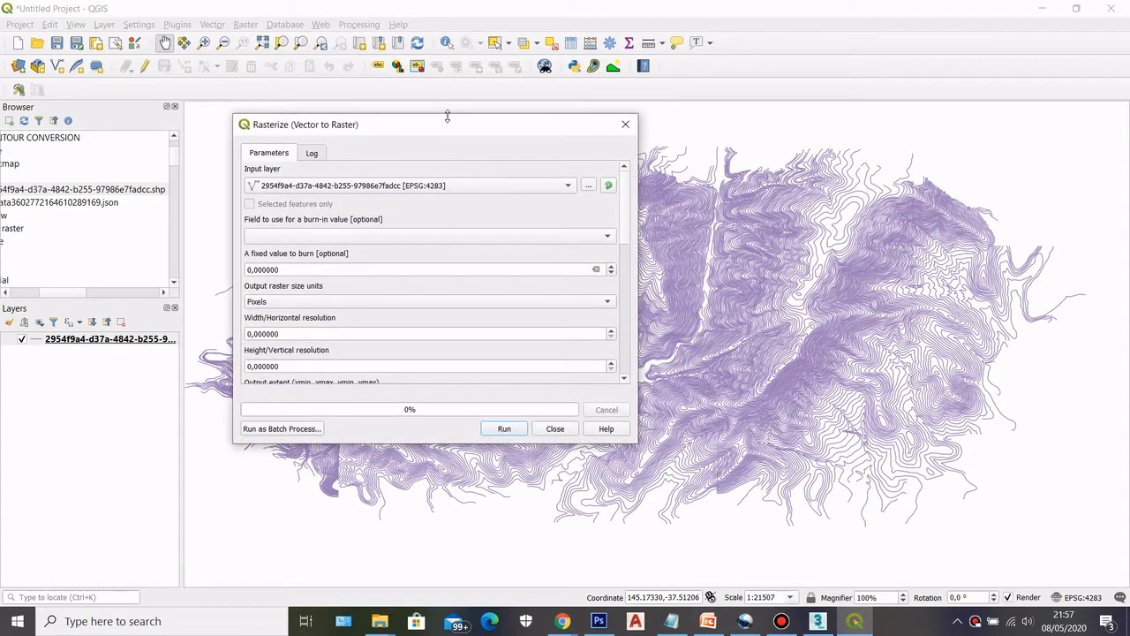
pyautogui.click(296, 239)
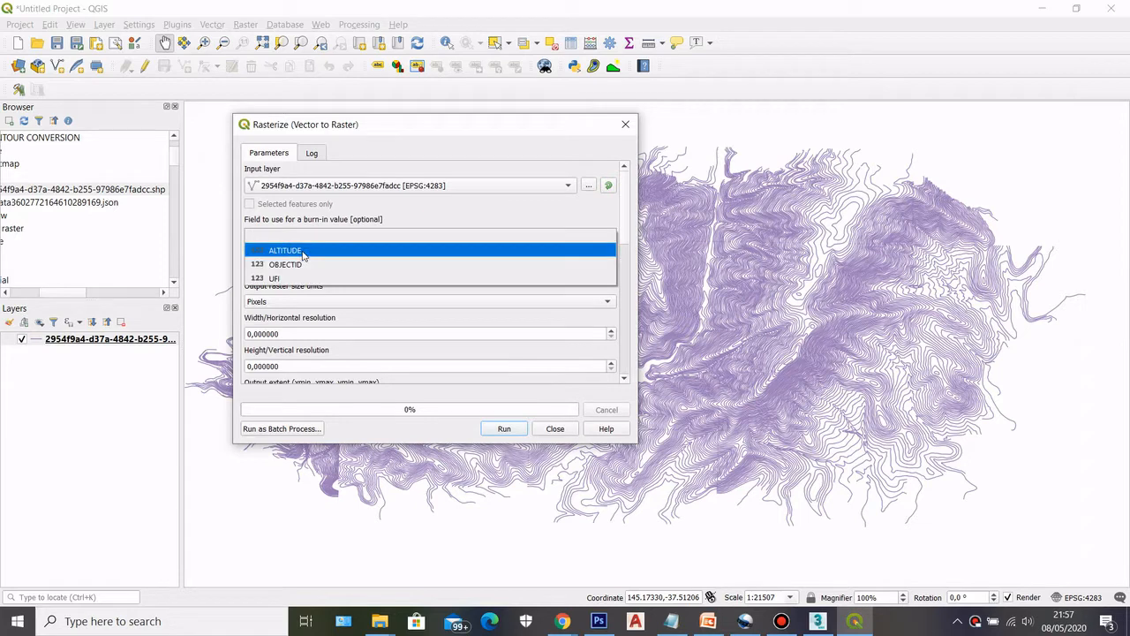
pyautogui.click(301, 252)
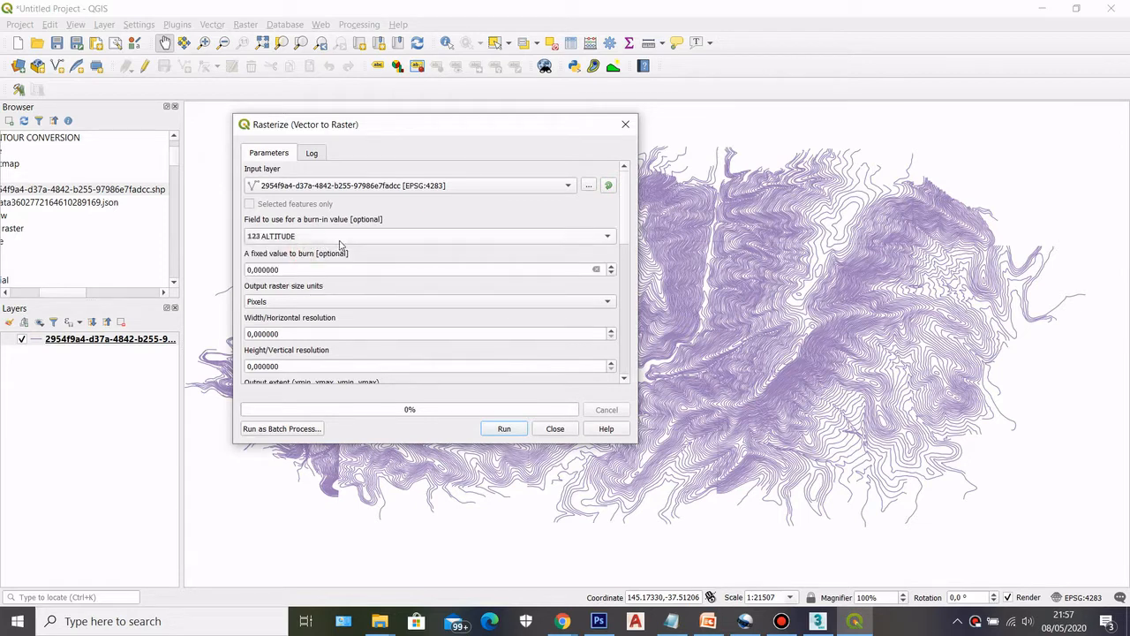
# Set the output raster's horizontal and vertical resolution to 50 pixels each.
pyautogui.click(253, 333)
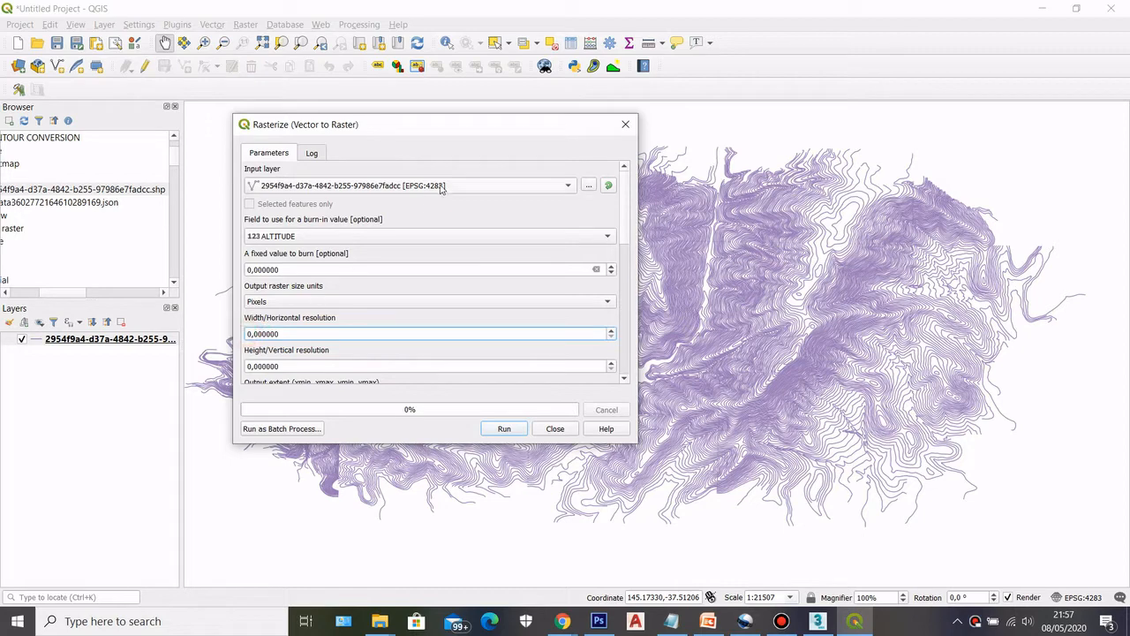
pyautogui.moveTo(452, 126); pyautogui.dragTo(498, 82)
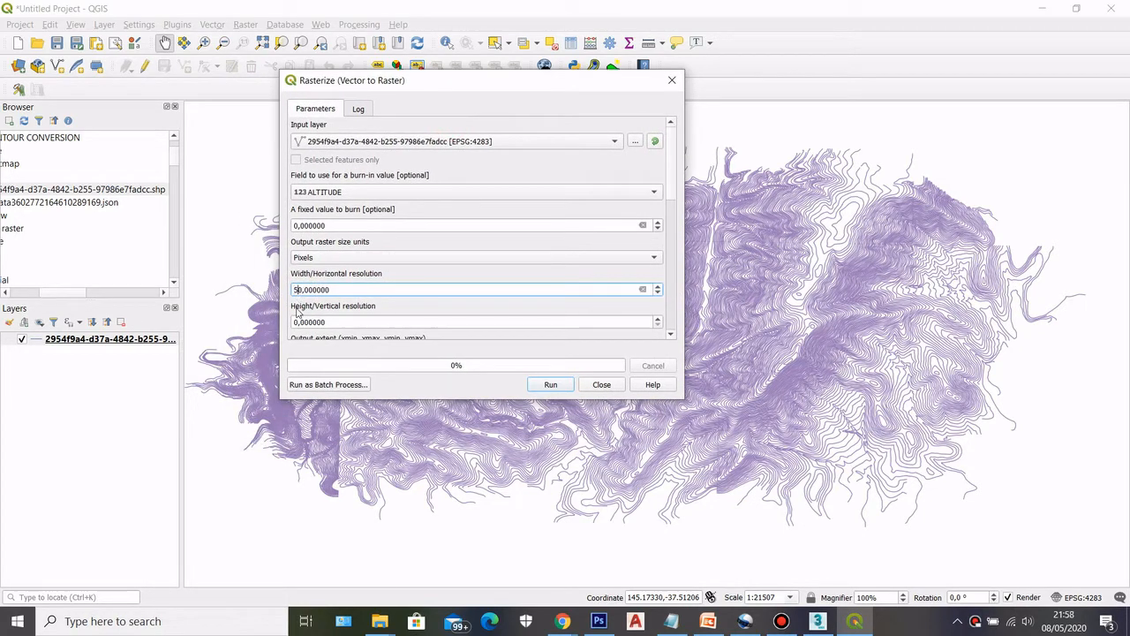
pyautogui.click(296, 322)
pyautogui.write('5')
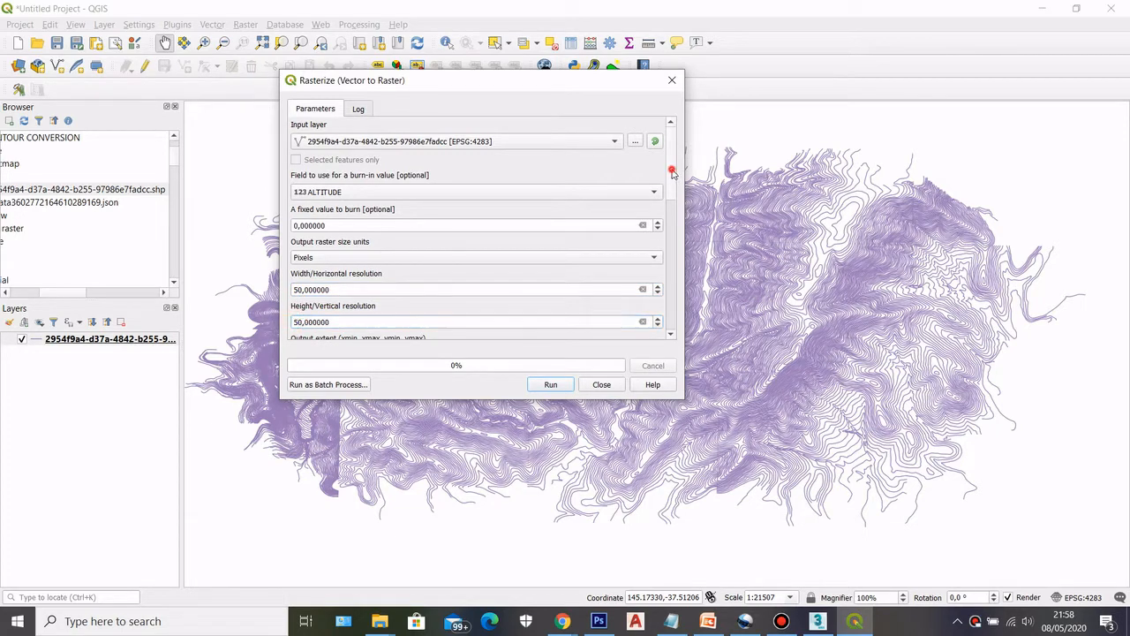
# Take the output extent from the contour layer, run the 50 by 50 pixel rasterization, and close the dialog.
pyautogui.moveTo(669, 172)
pyautogui.mouseDown()
pyautogui.moveTo(679, 209)
pyautogui.moveTo(672, 201)
pyautogui.mouseUp()
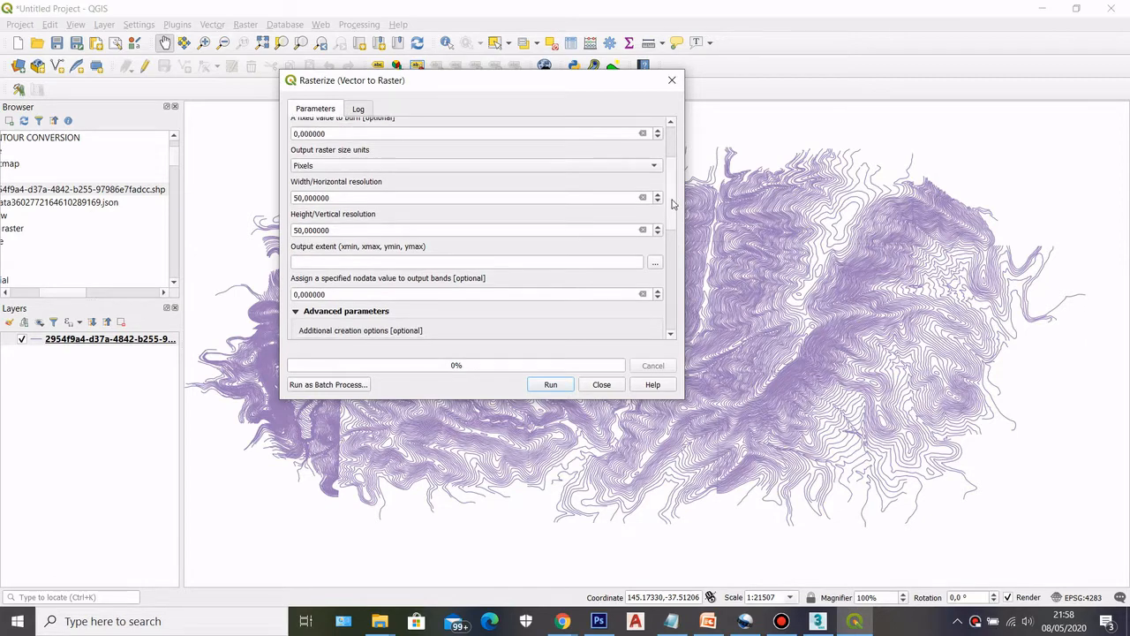
pyautogui.click(655, 263)
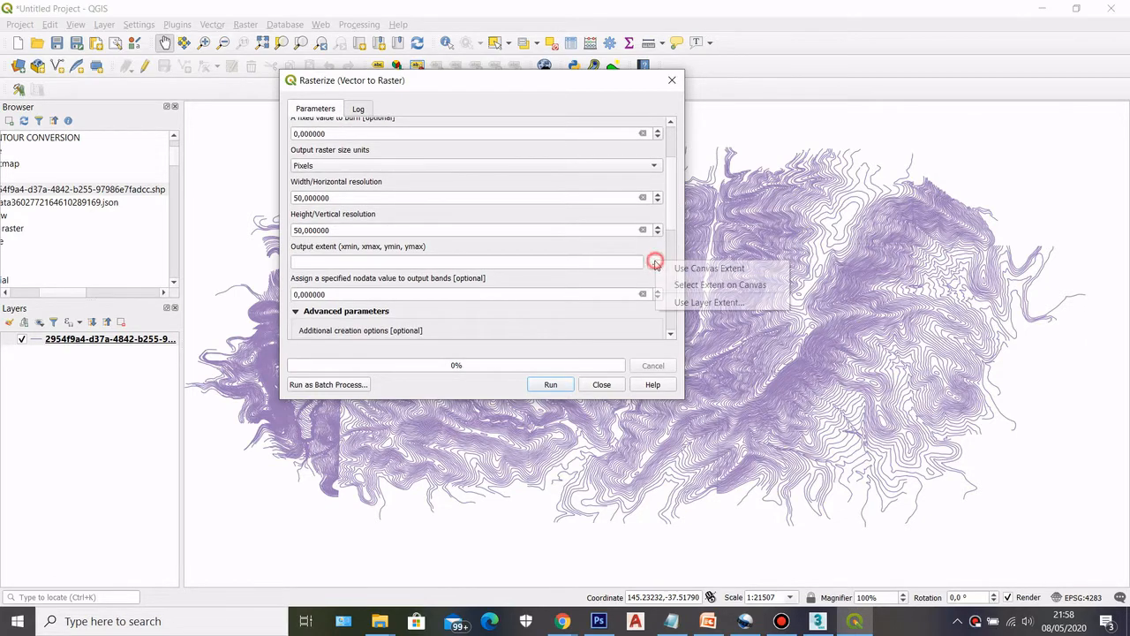
pyautogui.click(684, 301)
pyautogui.click(516, 263)
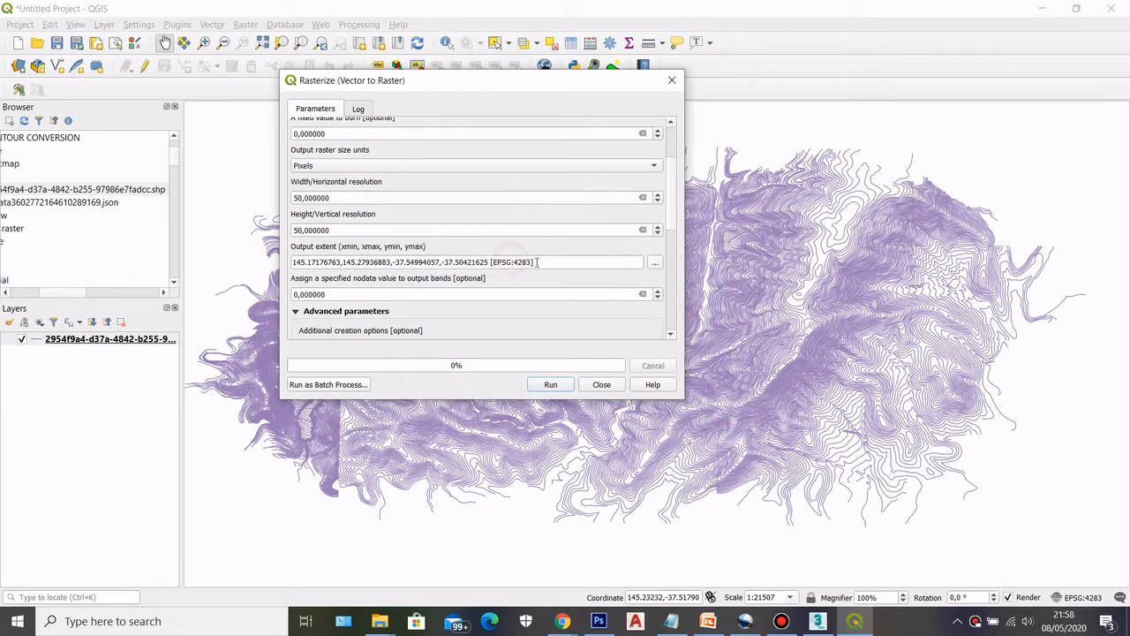
pyautogui.scroll(-5, 670, 210)
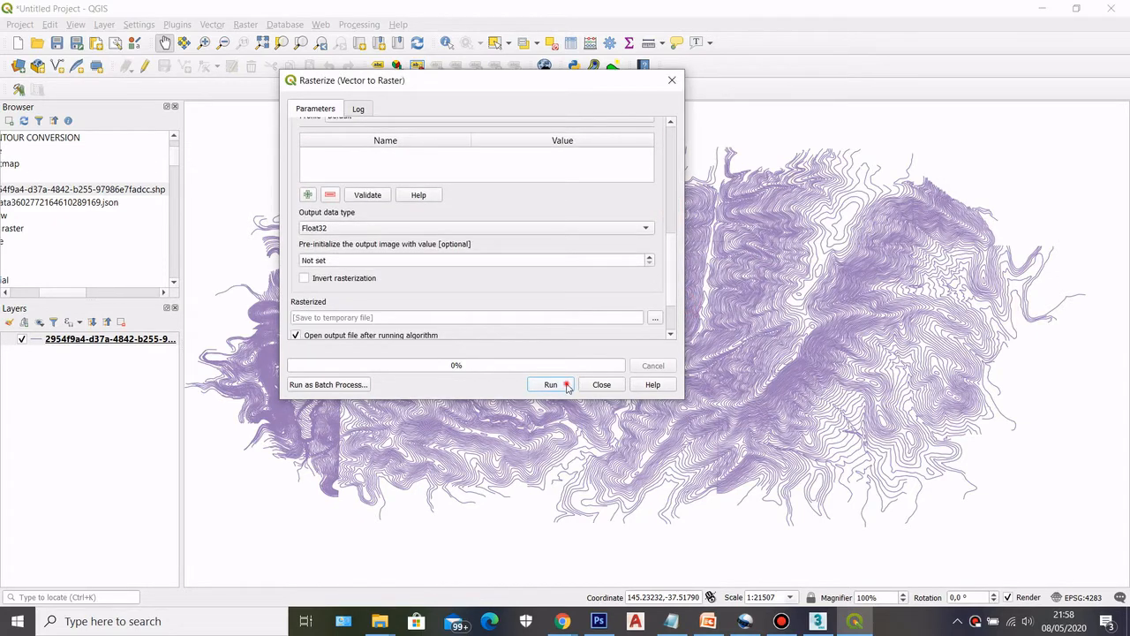
pyautogui.click(567, 384)
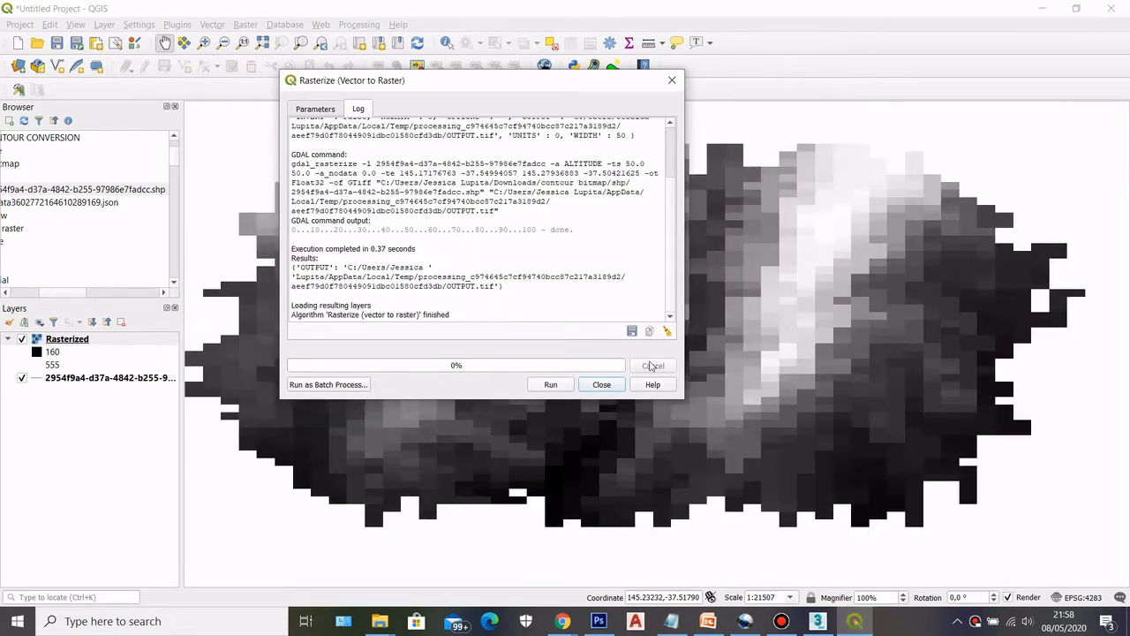
pyautogui.click(601, 384)
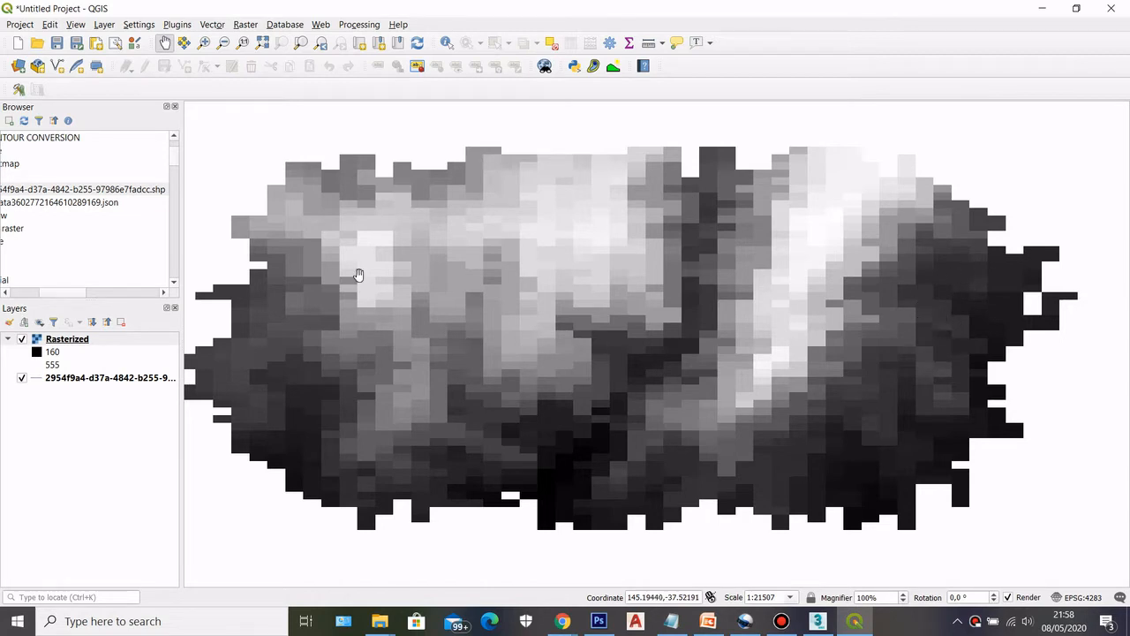
# Set up a second Rasterize conversion of the contour layer, again using ALTITUDE as the burn-in field.
pyautogui.moveTo(295, 124); pyautogui.dragTo(331, 121)
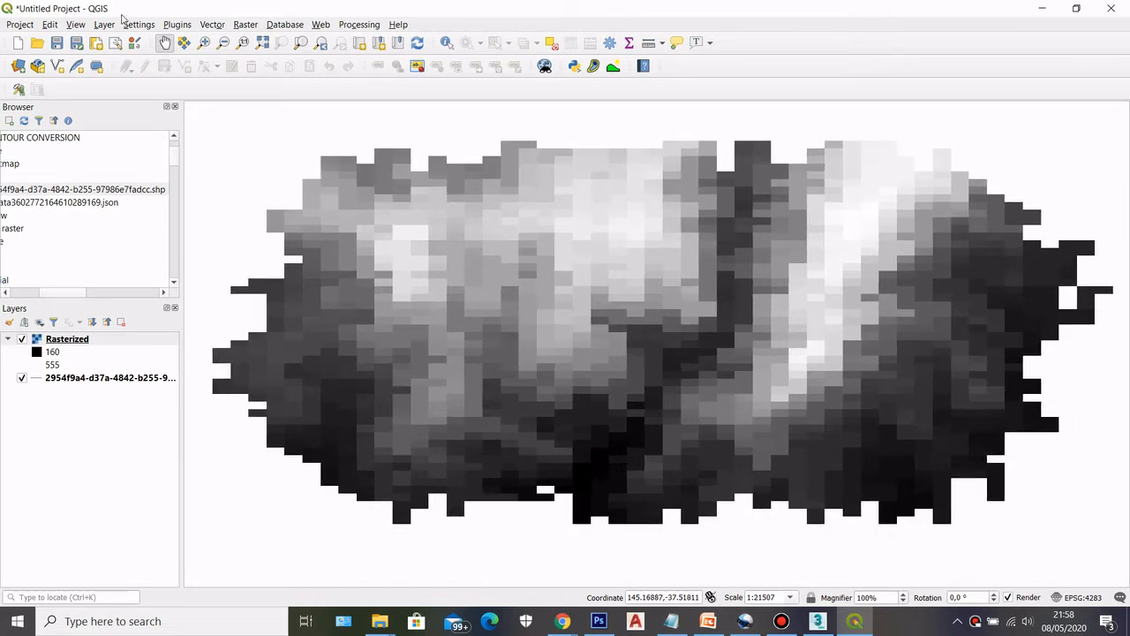
pyautogui.click(246, 24)
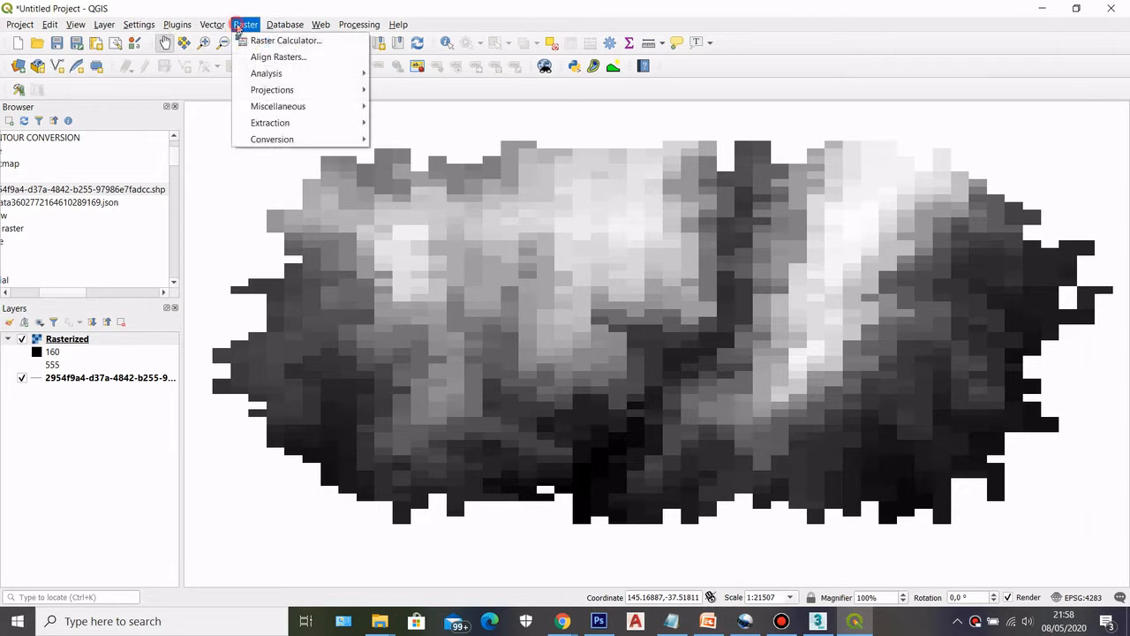
pyautogui.moveTo(291, 138)
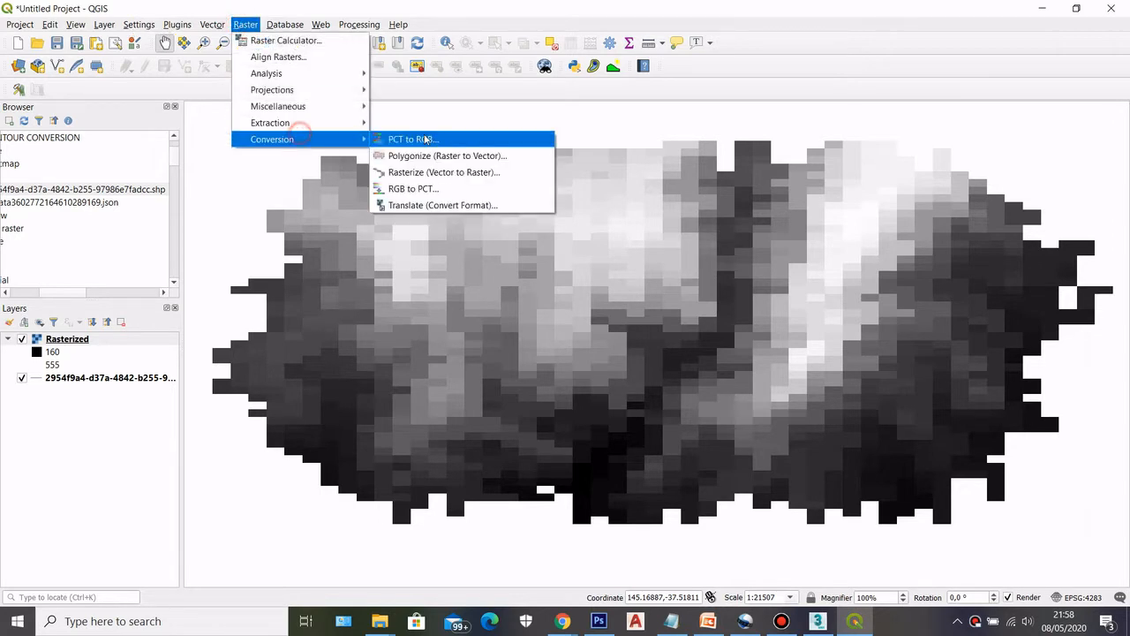
pyautogui.click(451, 173)
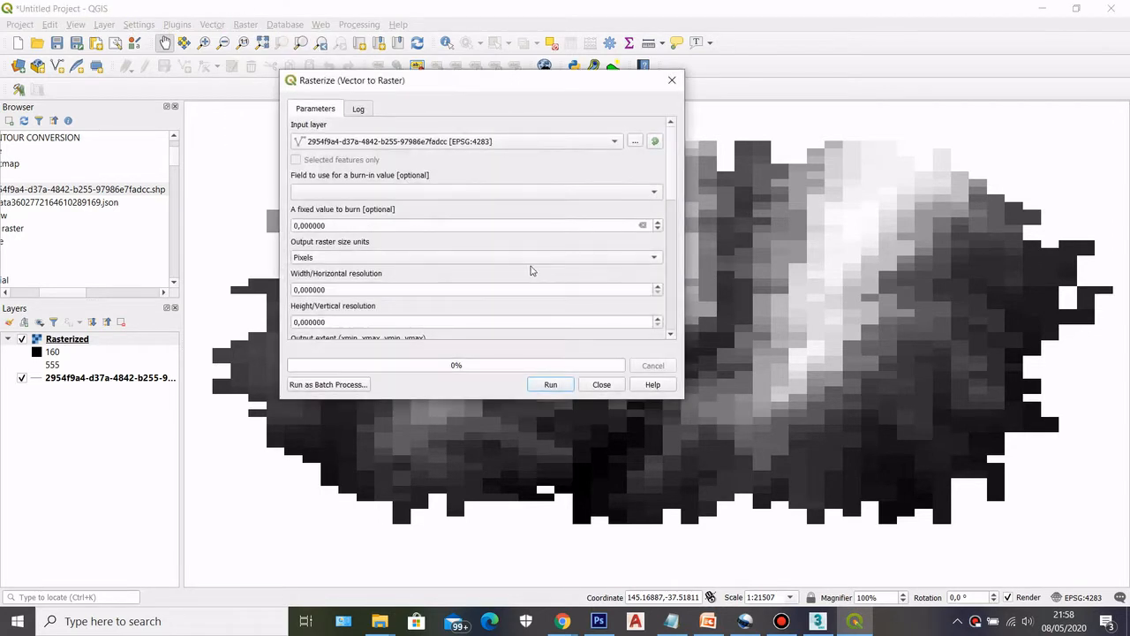
pyautogui.click(401, 195)
pyautogui.click(392, 217)
# Set the second raster's width and height to 100 pixels each.
pyautogui.click(296, 290)
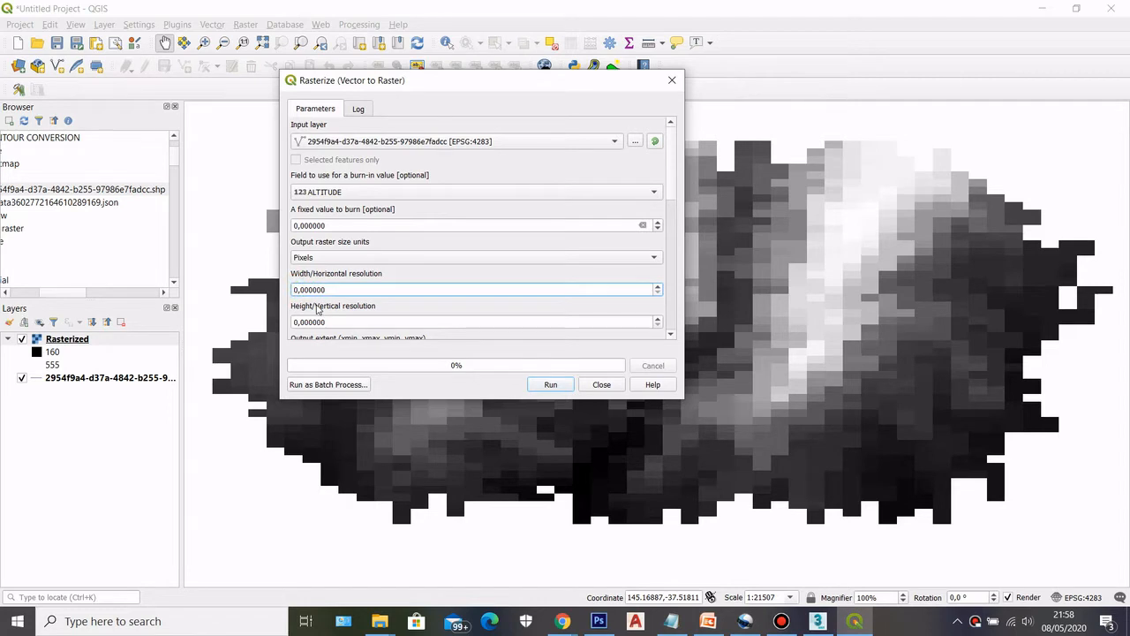
pyautogui.write('11')
pyautogui.write('0')
pyautogui.press('Tab')
pyautogui.click(326, 321)
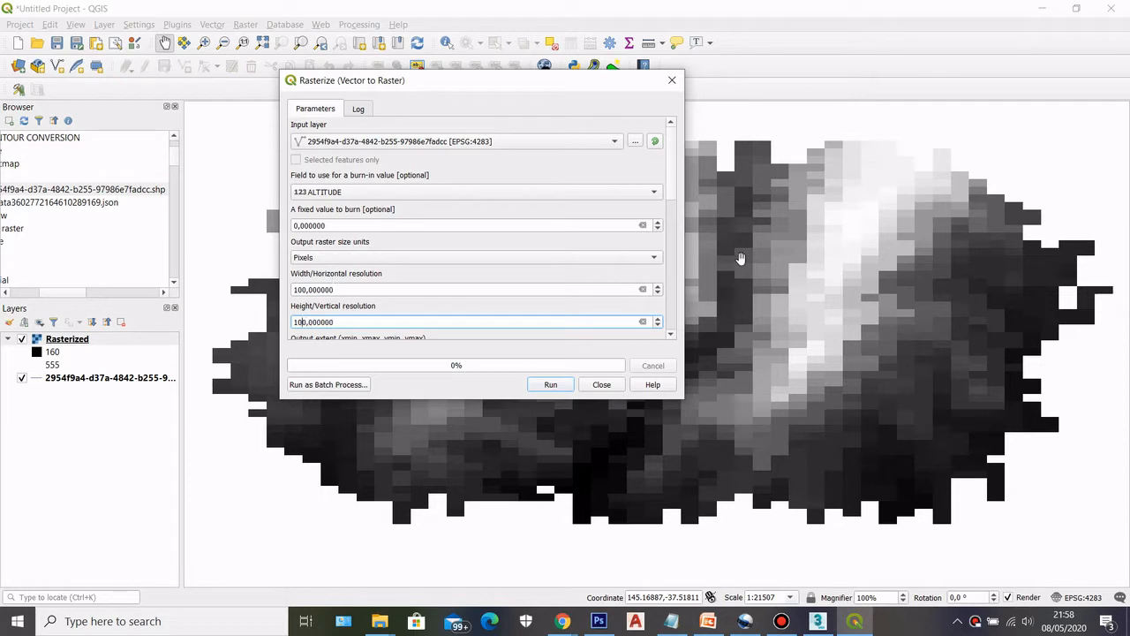
# Use the contour layer's extent for the output, run the 100 by 100 pixel rasterization, and close the dialog.
pyautogui.scroll(-3, 670, 185)
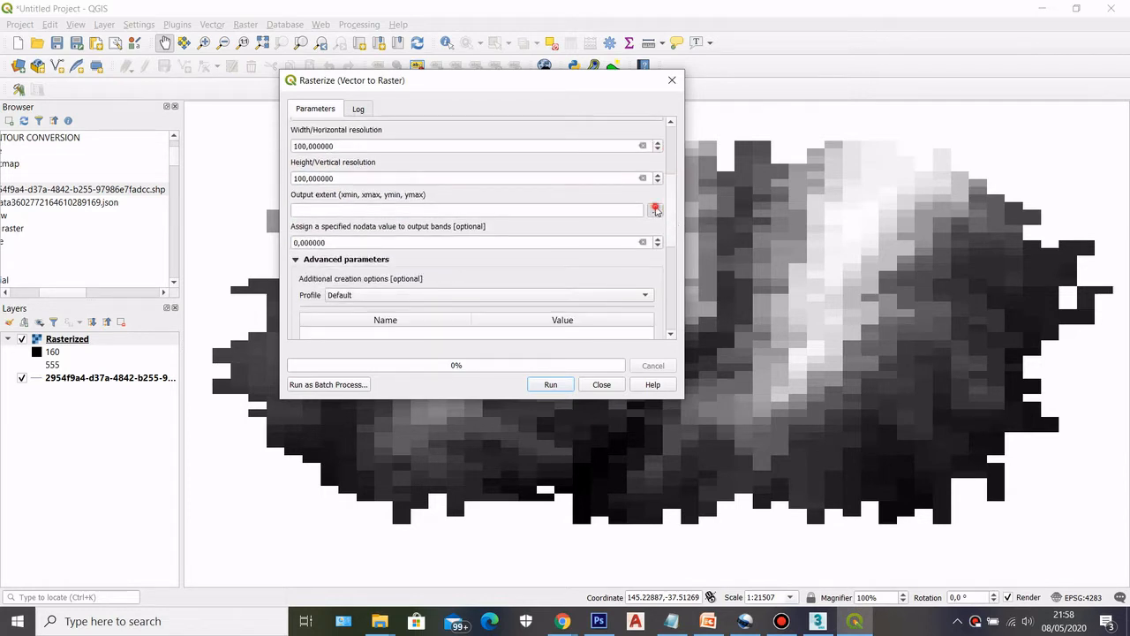
pyautogui.click(656, 210)
pyautogui.click(697, 248)
pyautogui.click(525, 263)
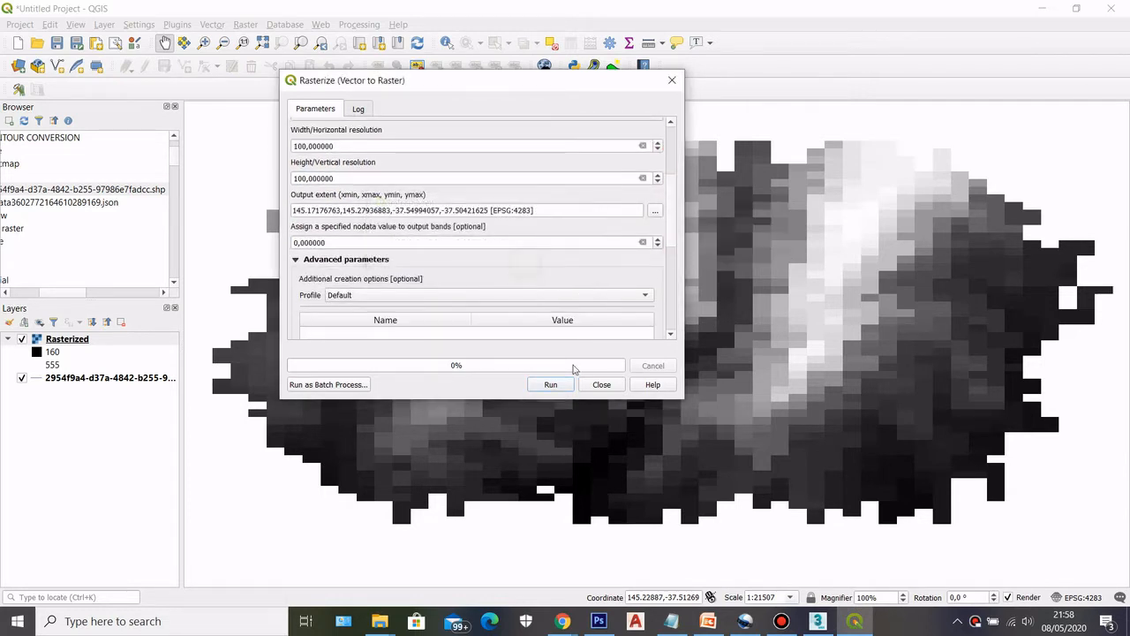
pyautogui.click(554, 386)
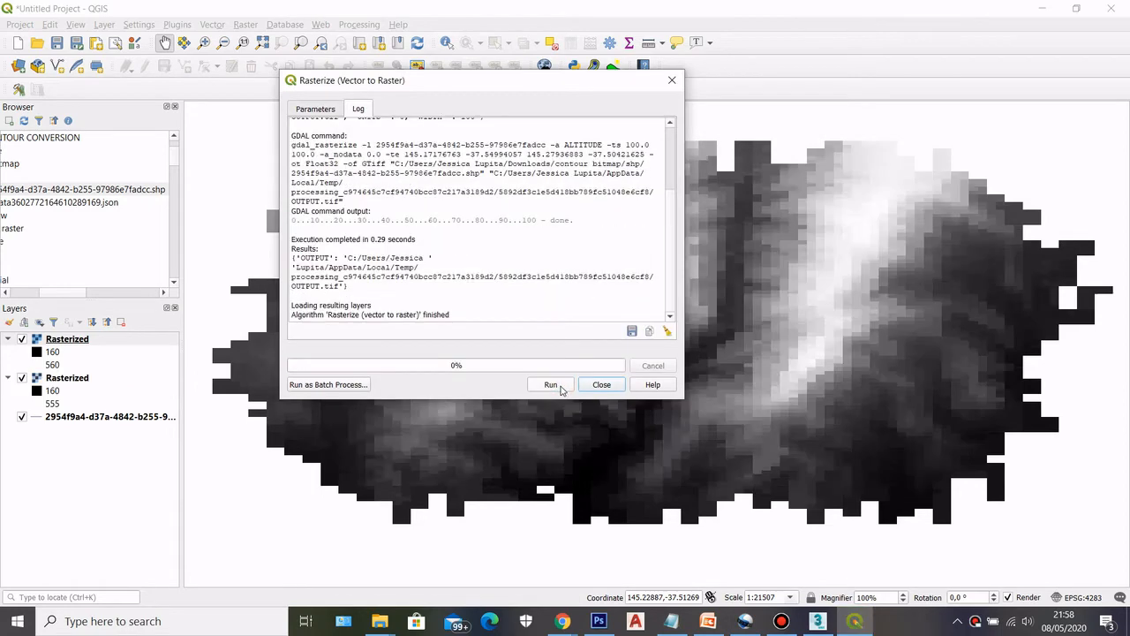
pyautogui.click(600, 387)
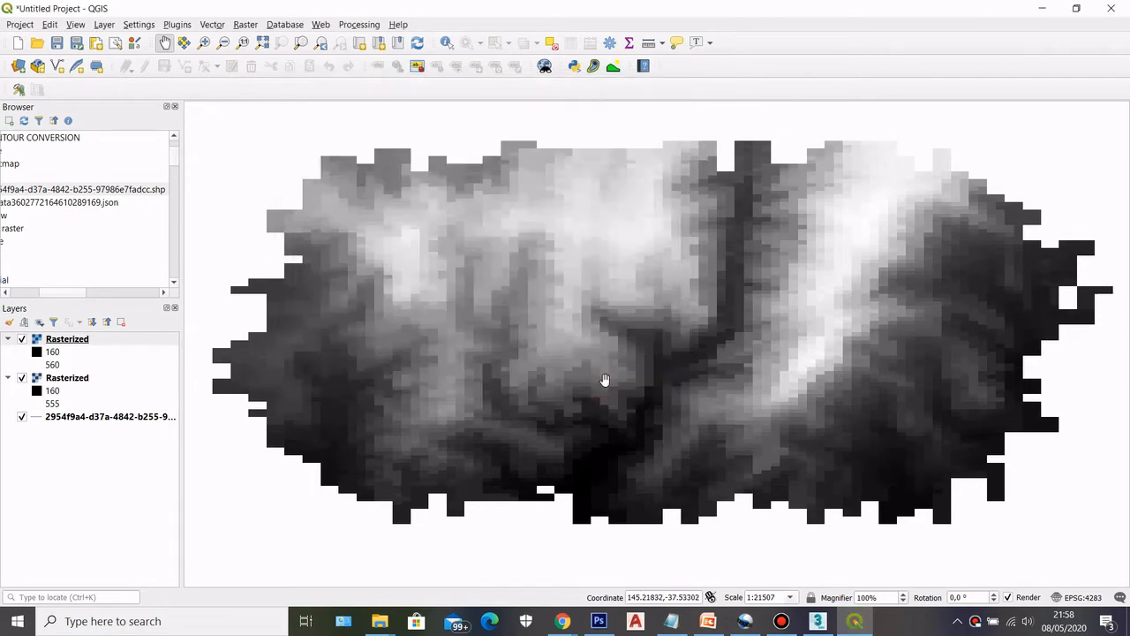
# Hide and show the 100-pixel raster to compare its detail with the 50-pixel raster beneath it.
pyautogui.scroll(-1, 613, 373)
pyautogui.scroll(1, 626, 359)
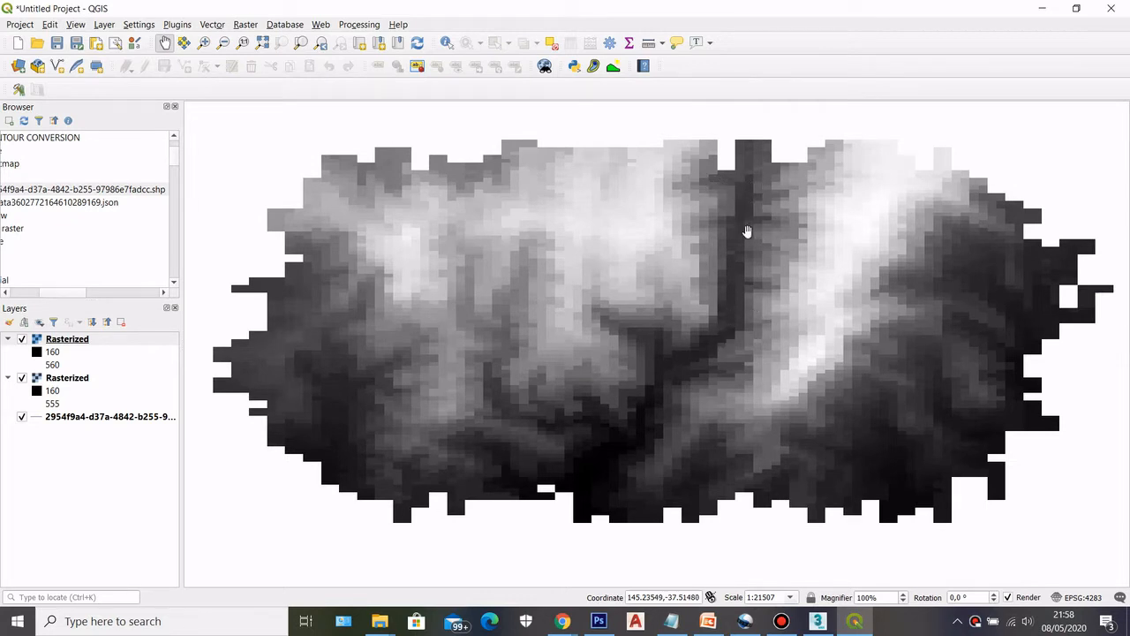
pyautogui.click(22, 339)
pyautogui.click(22, 339)
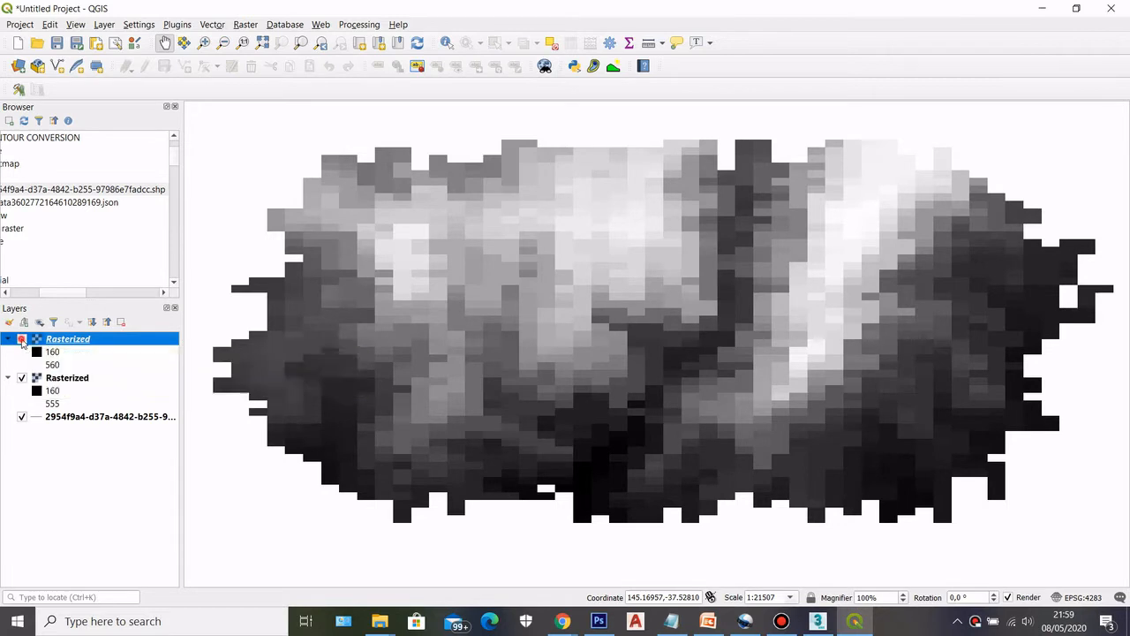
# Set up a third Rasterize conversion of the contour layer with ALTITUDE as the burn-in field and a 300 by 300 pixel size.
pyautogui.click(217, 25)
pyautogui.moveTo(246, 24)
pyautogui.moveTo(272, 139)
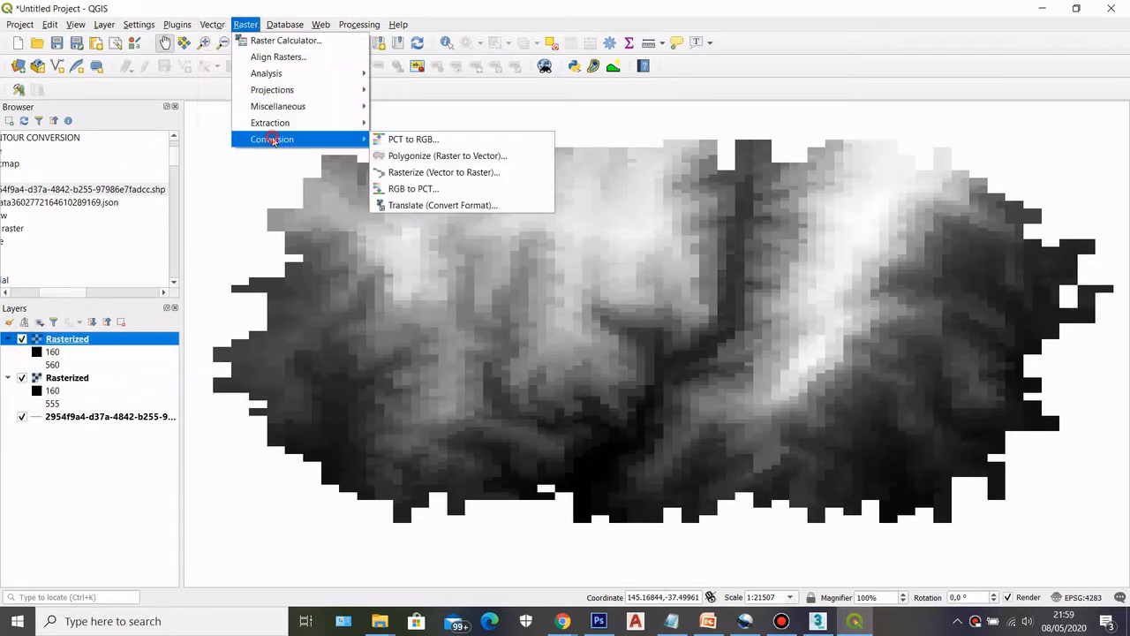
pyautogui.click(424, 172)
pyautogui.click(473, 189)
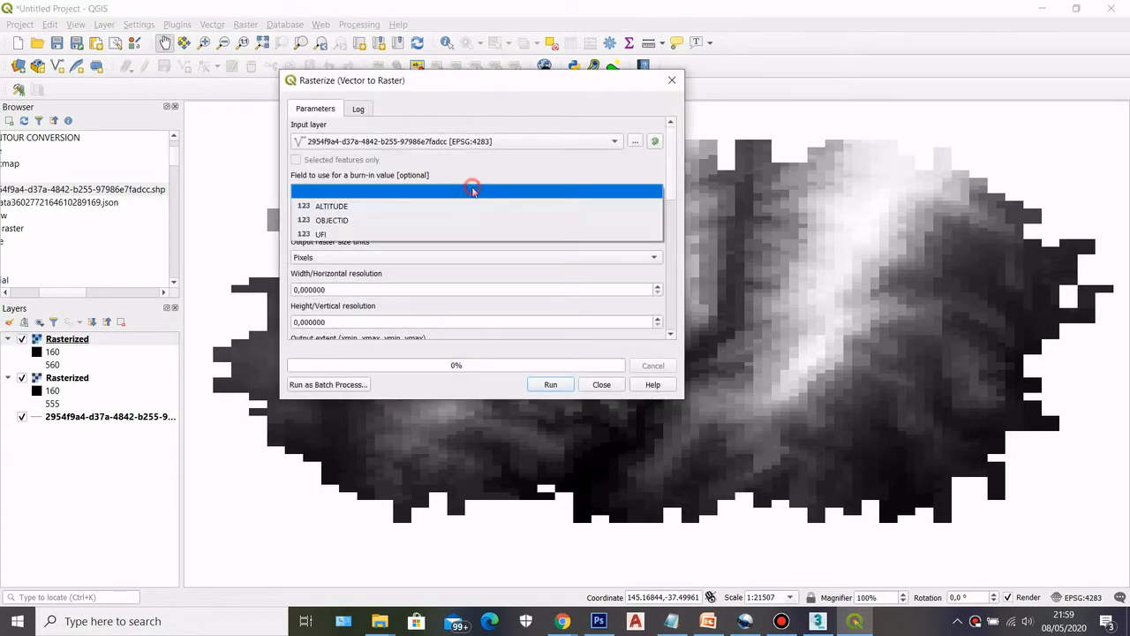
pyautogui.click(461, 220)
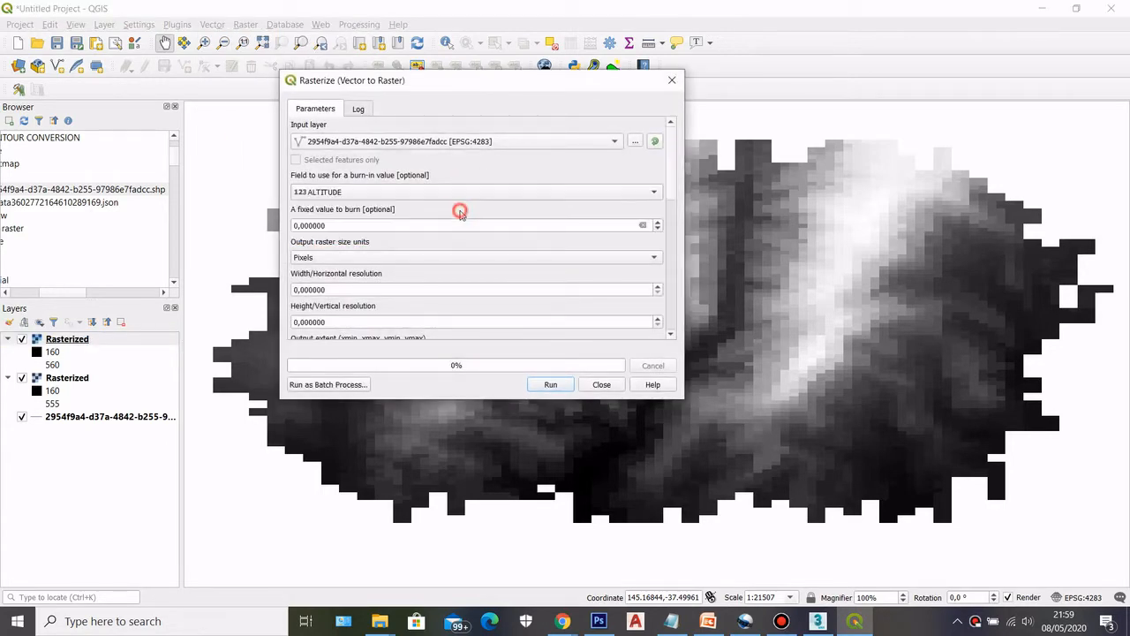
pyautogui.click(294, 289)
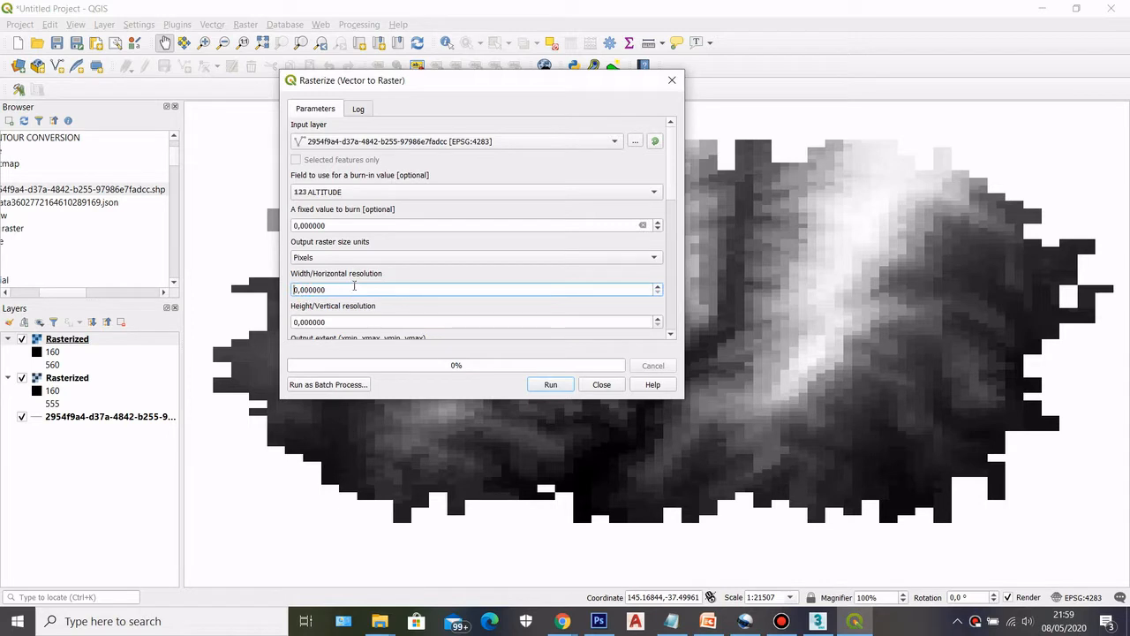
pyautogui.click(299, 322)
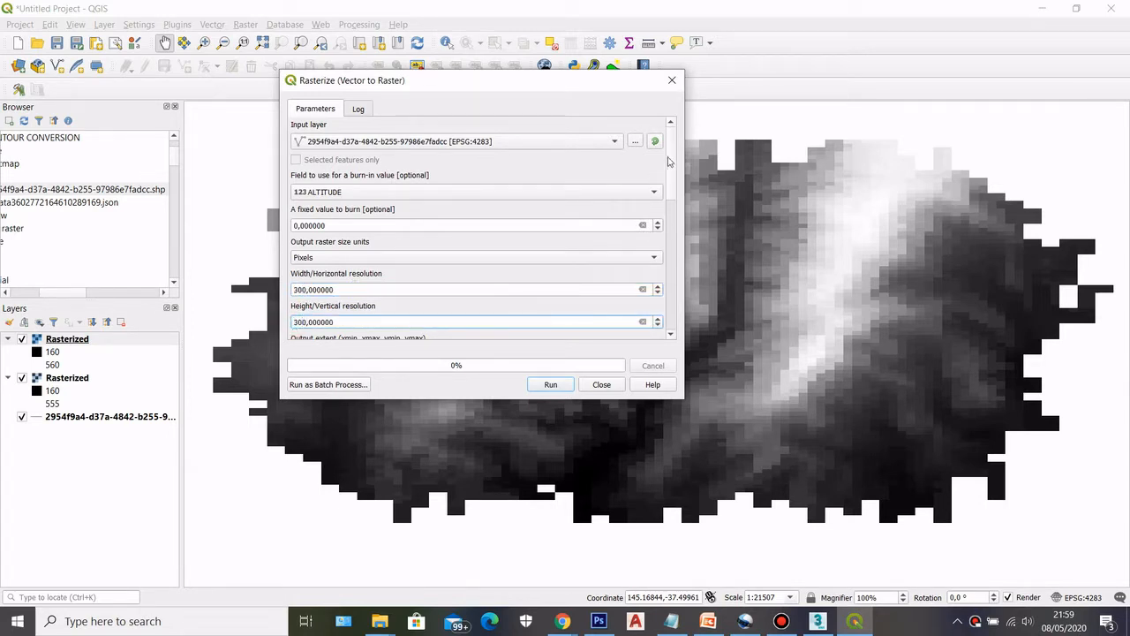
# Use the contour layer's extent for the output, run the 300 by 300 pixel rasterization, and close the dialog.
pyautogui.moveTo(668, 161); pyautogui.dragTo(657, 221)
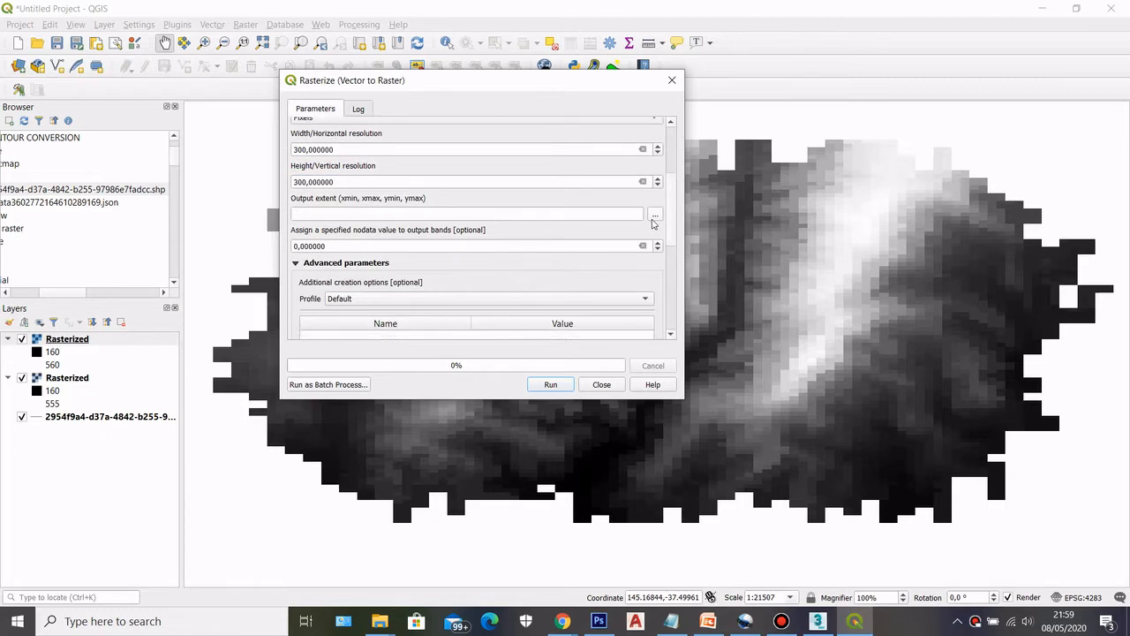
pyautogui.click(654, 215)
pyautogui.click(697, 255)
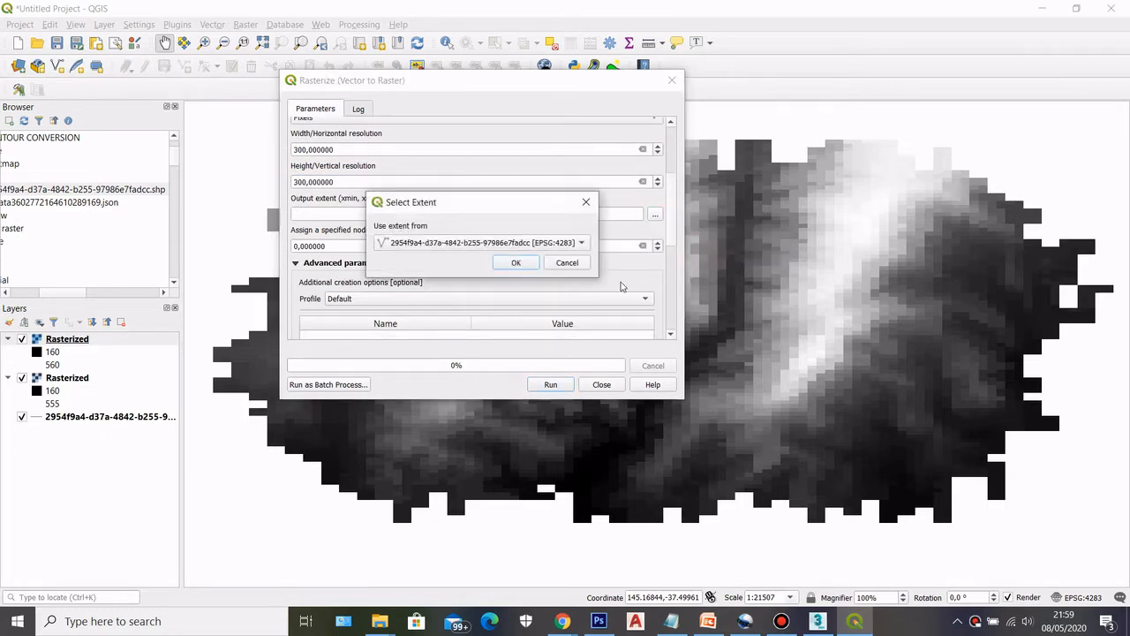
pyautogui.click(515, 262)
pyautogui.click(556, 385)
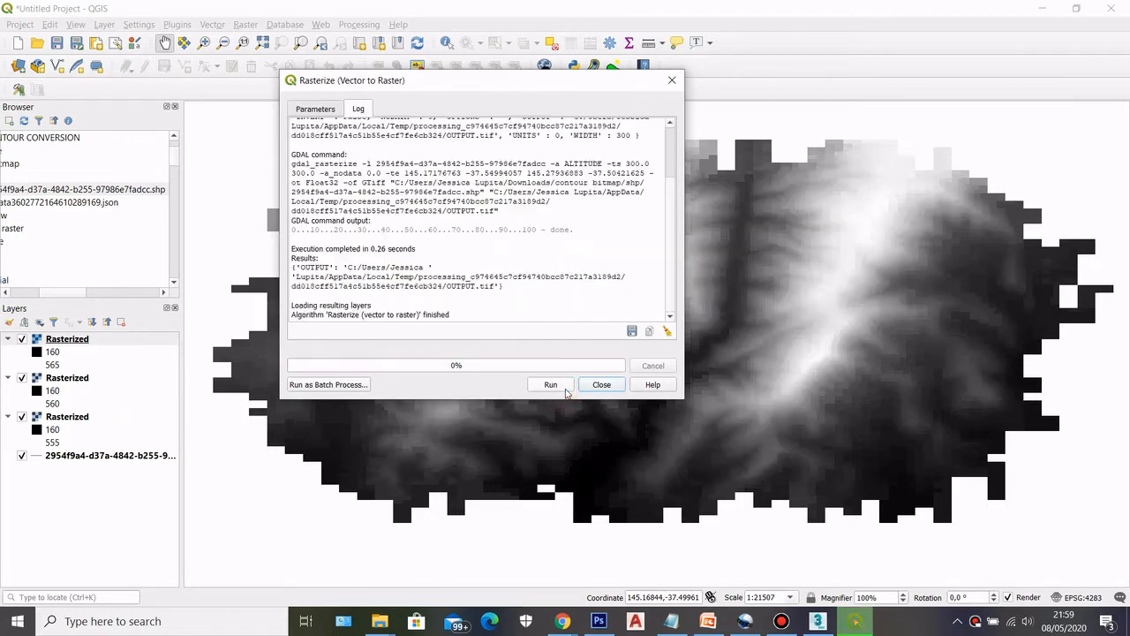
pyautogui.click(672, 80)
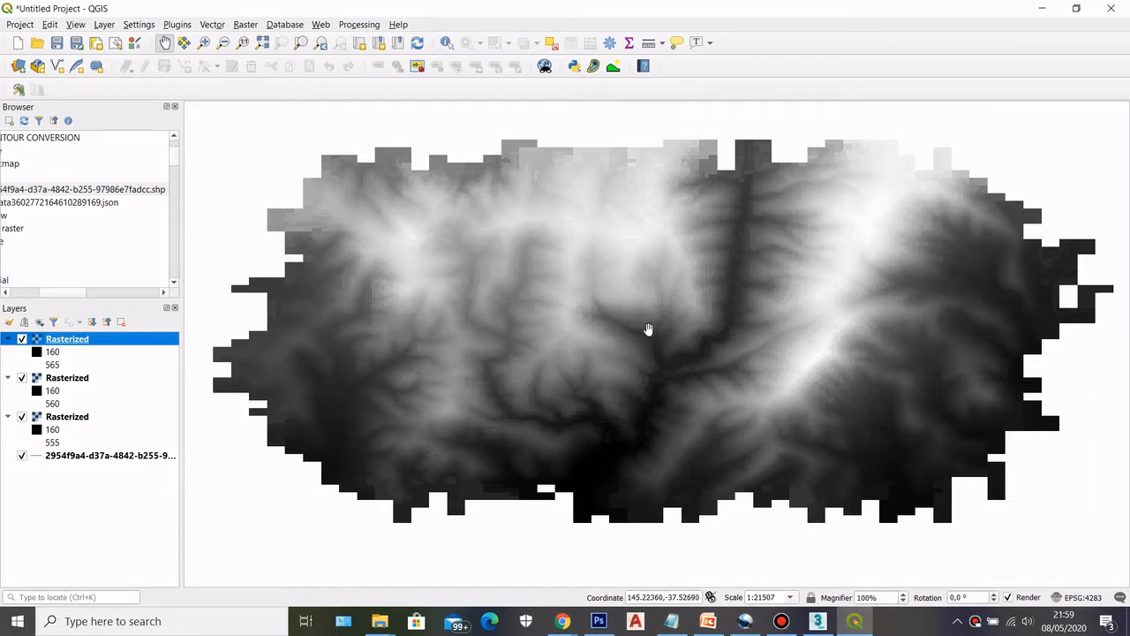
# Hide the 50- and 100-pixel rasters and examine the 300-pixel raster on its own for gaps between contours.
pyautogui.click(22, 378)
pyautogui.click(22, 417)
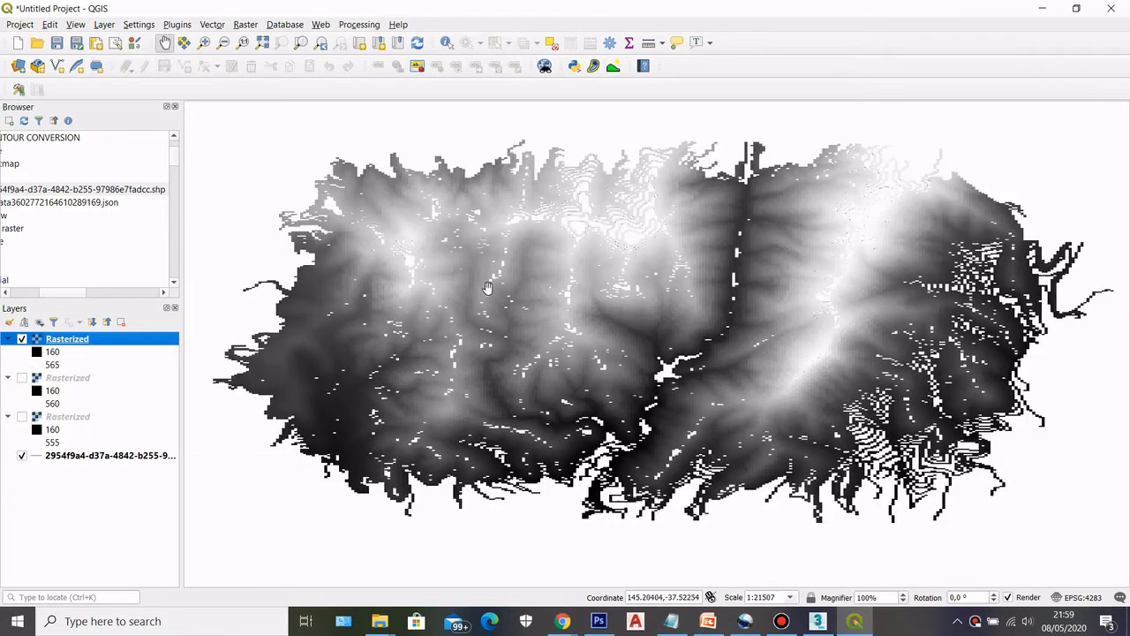
pyautogui.scroll(1, 574, 205)
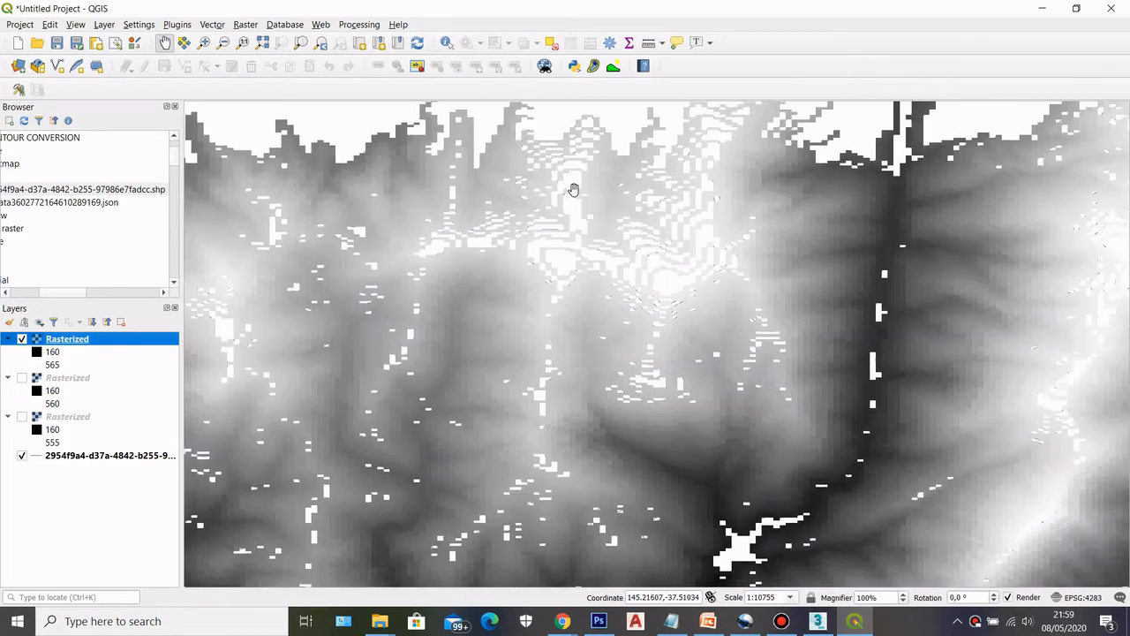
pyautogui.scroll(-1, 433, 220)
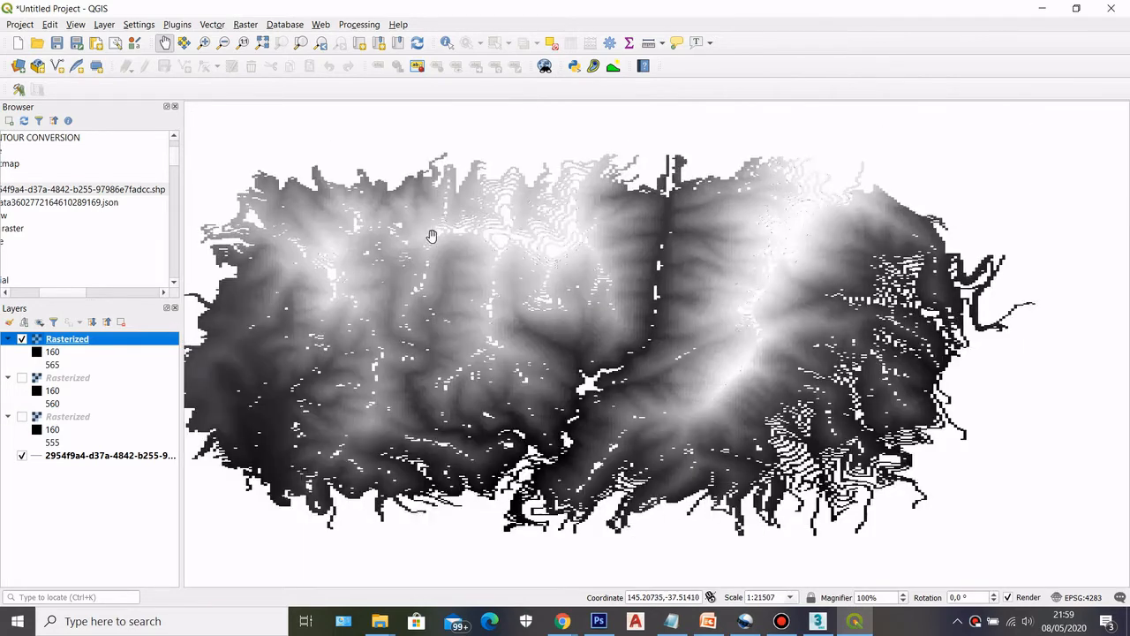
pyautogui.scroll(1, 327, 265)
pyautogui.scroll(-1, 371, 229)
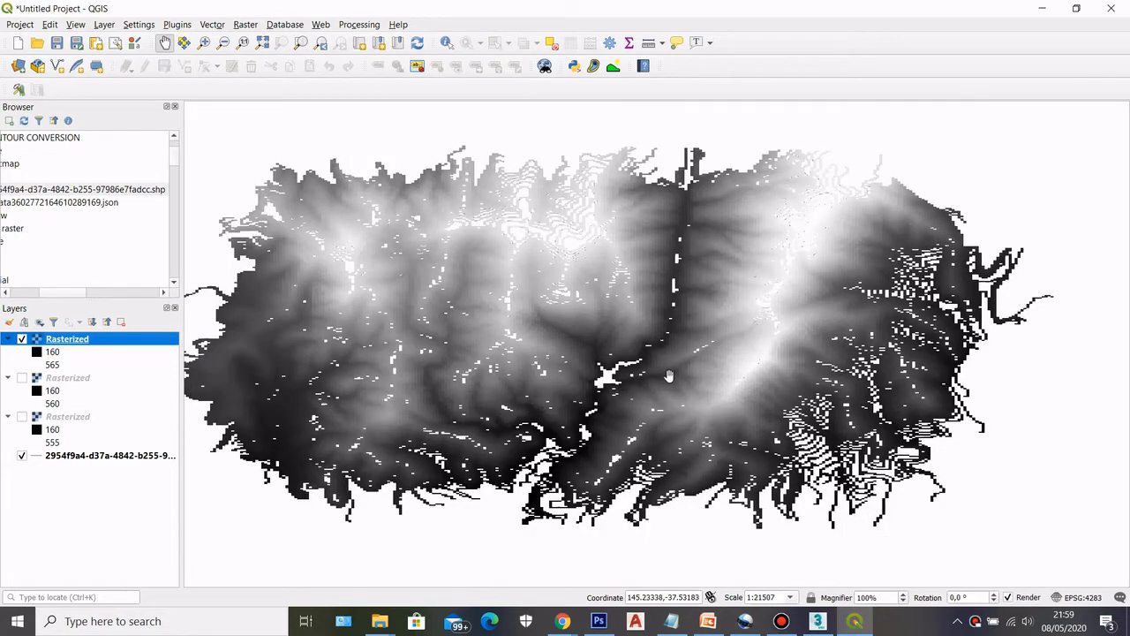
pyautogui.scroll(1, 552, 269)
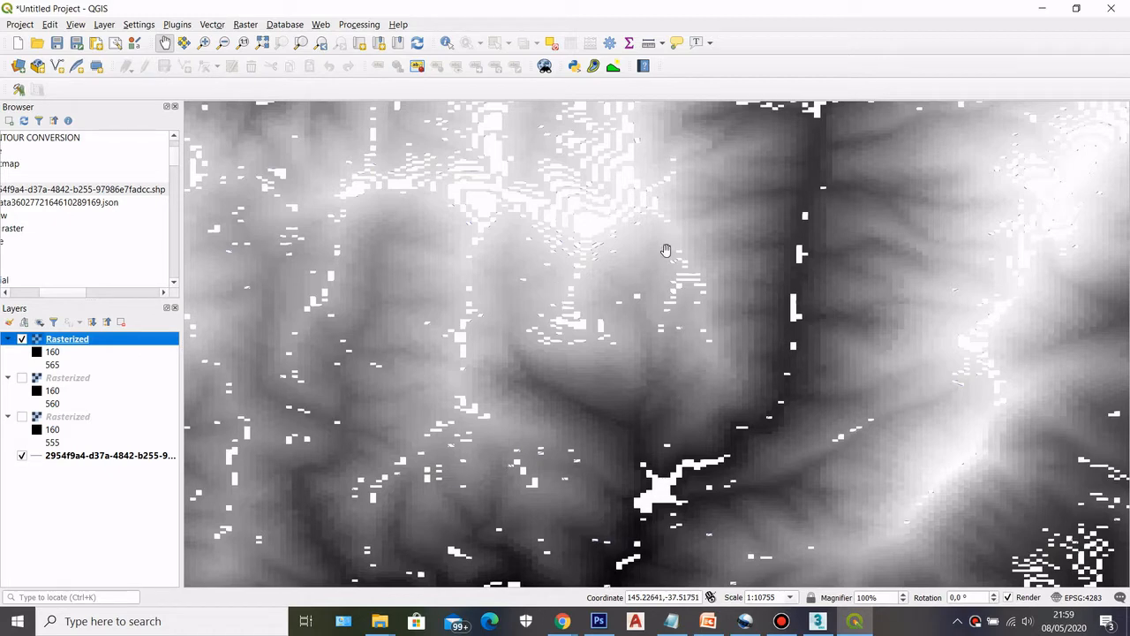
pyautogui.moveTo(657, 285); pyautogui.dragTo(737, 342)
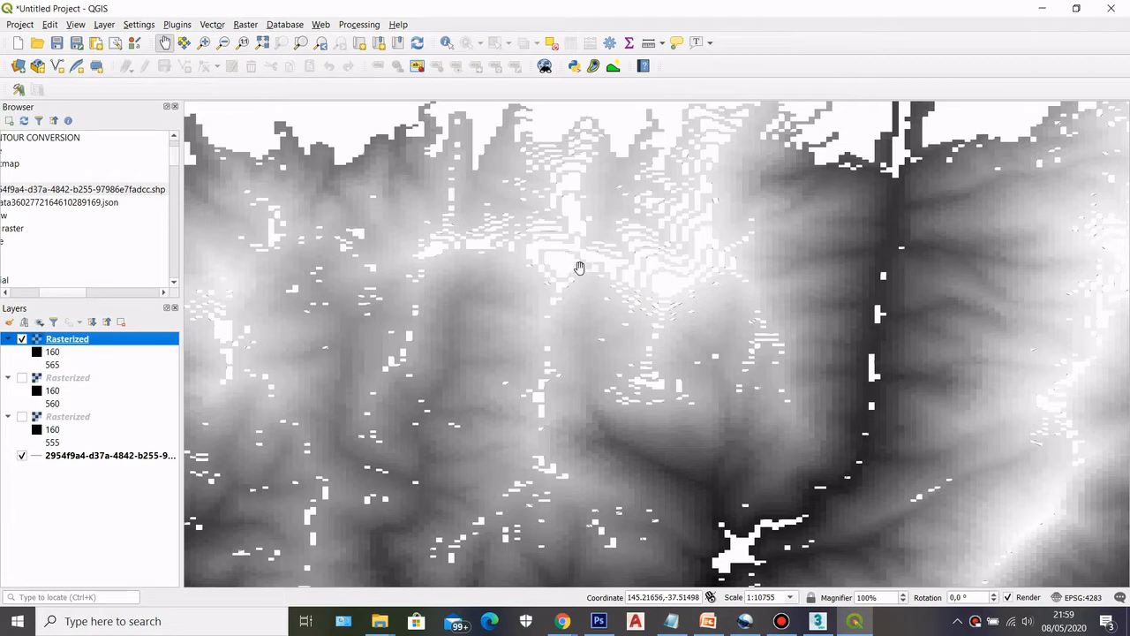
pyautogui.scroll(-1, 579, 267)
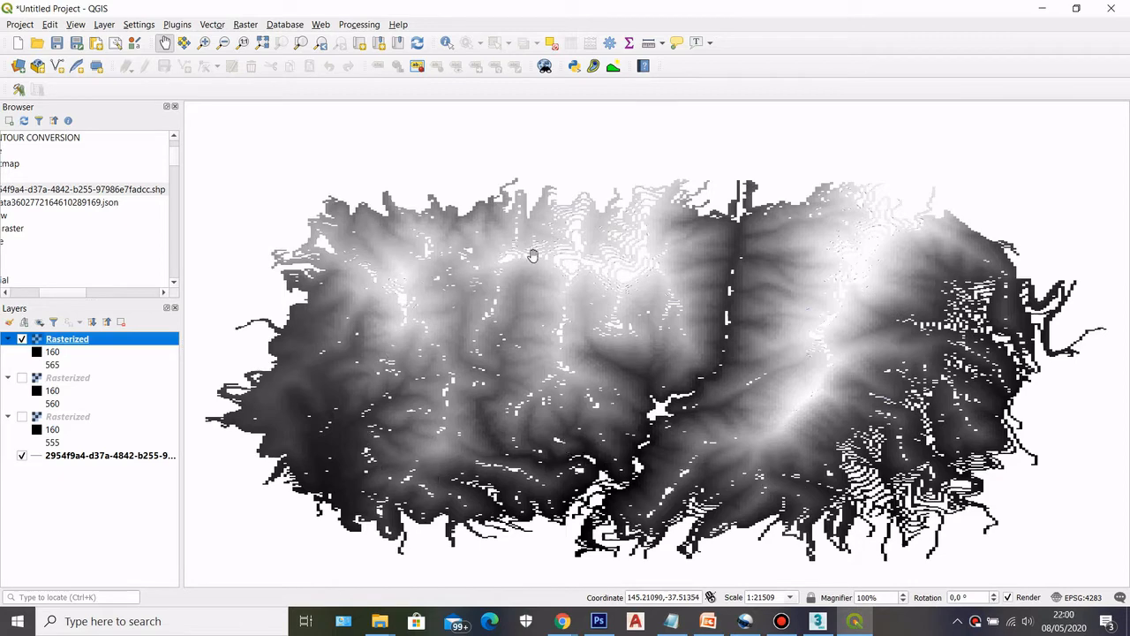
# Hide the 300-pixel raster and show the 50-pixel raster to inspect its cell size and coverage up close.
pyautogui.click(21, 340)
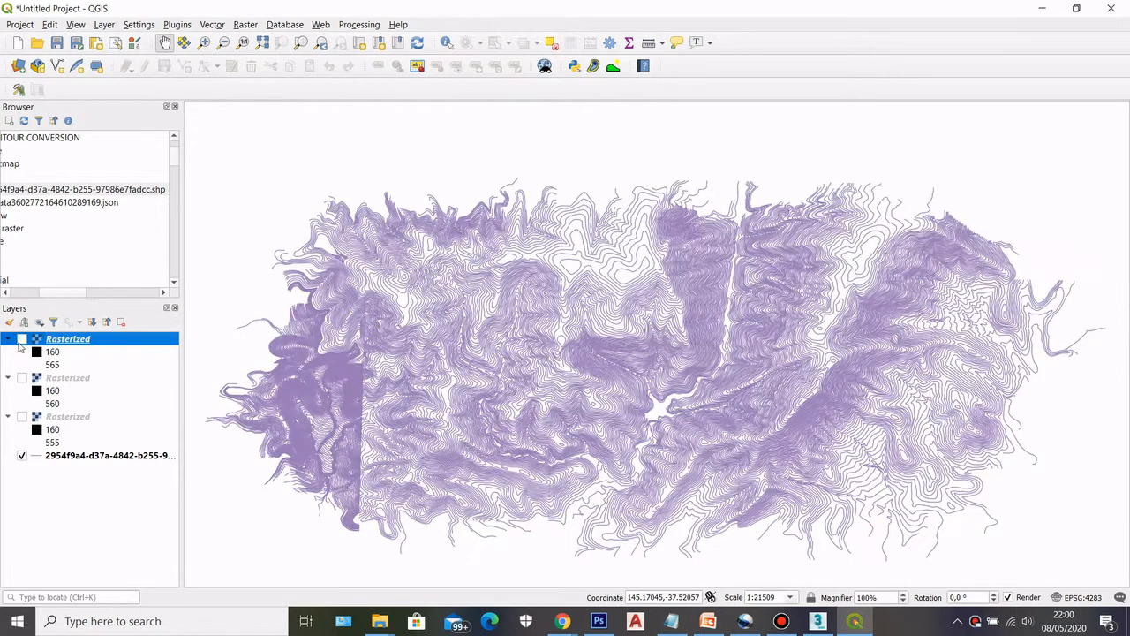
pyautogui.click(22, 416)
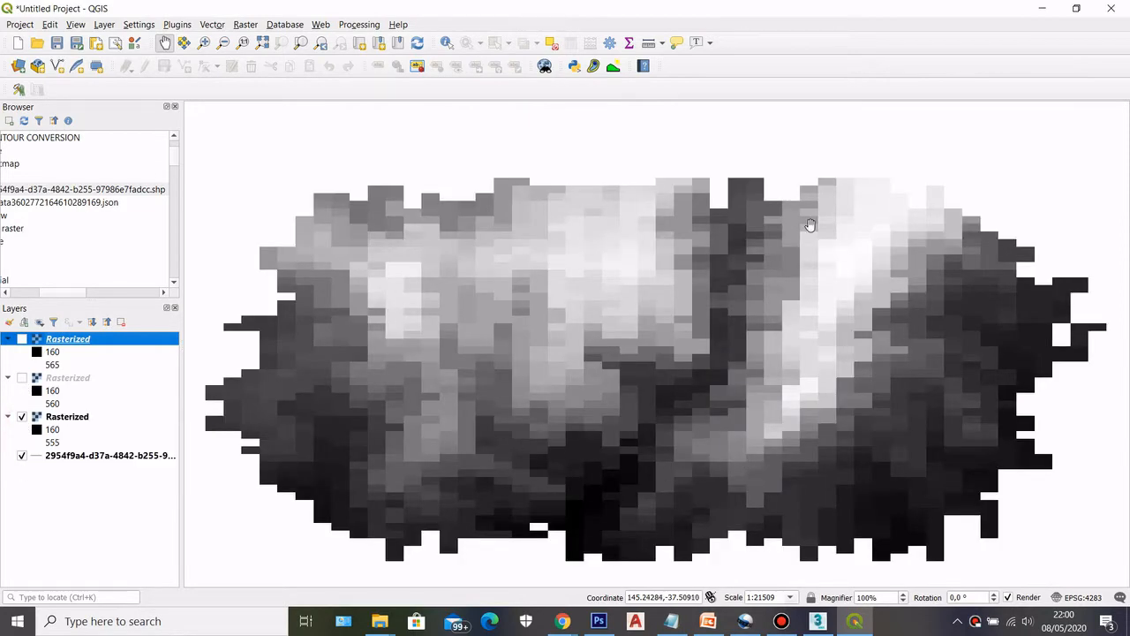
pyautogui.scroll(1, 502, 436)
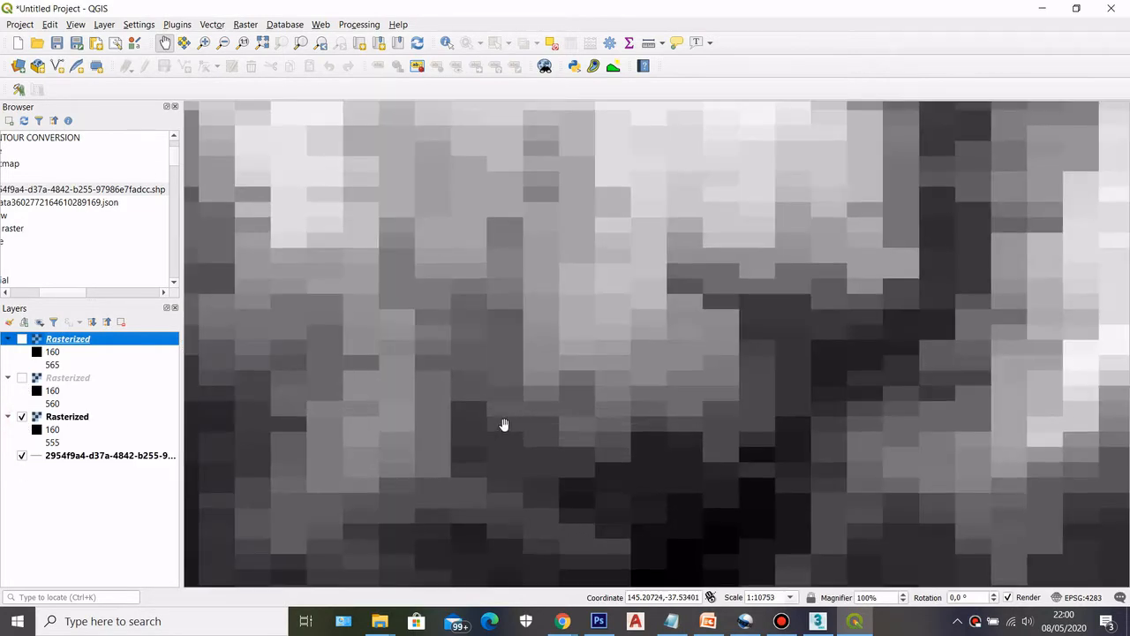
pyautogui.scroll(-1, 612, 389)
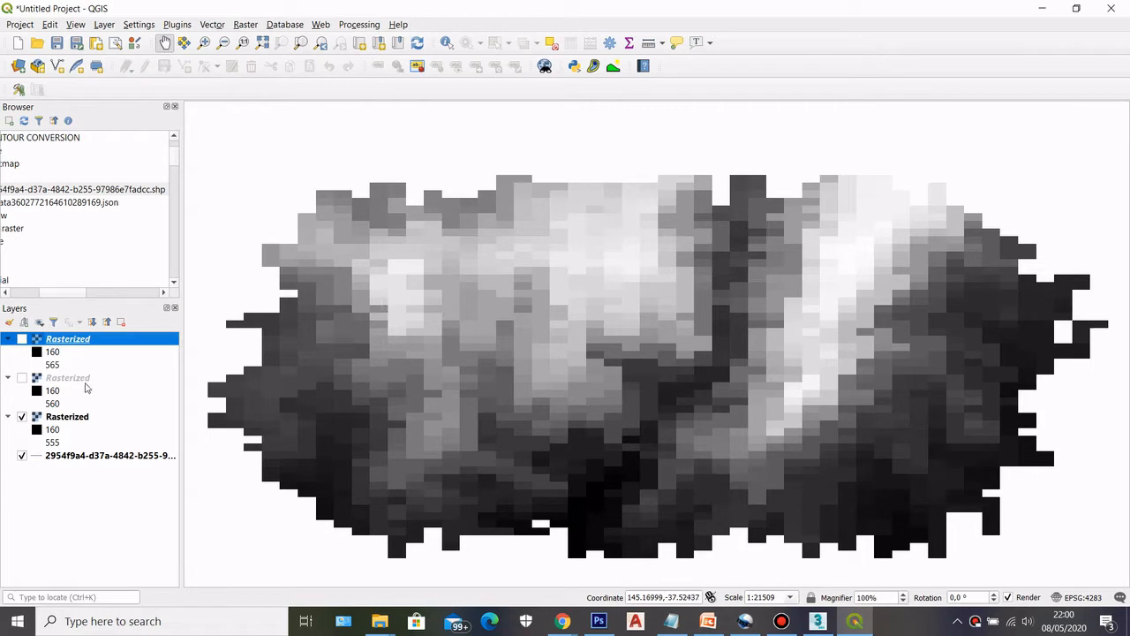
# Show the 100- and 300-pixel rasters again over the 50-pixel raster and inspect the stacked layers up close.
pyautogui.click(22, 379)
pyautogui.click(22, 339)
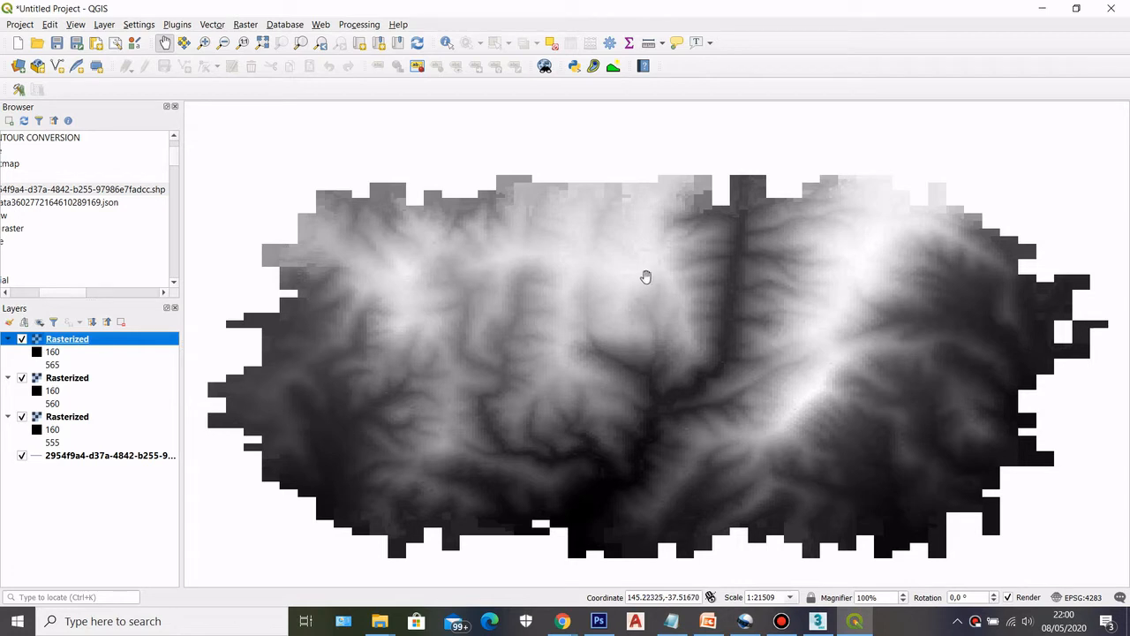
pyautogui.scroll(1, 539, 319)
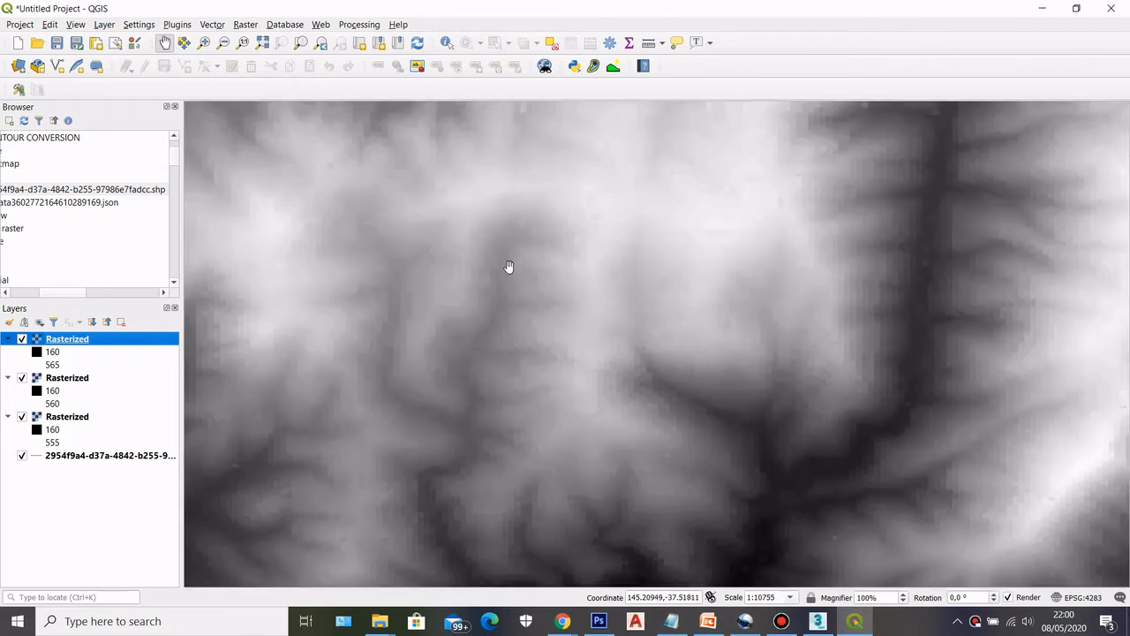
pyautogui.scroll(-1, 509, 265)
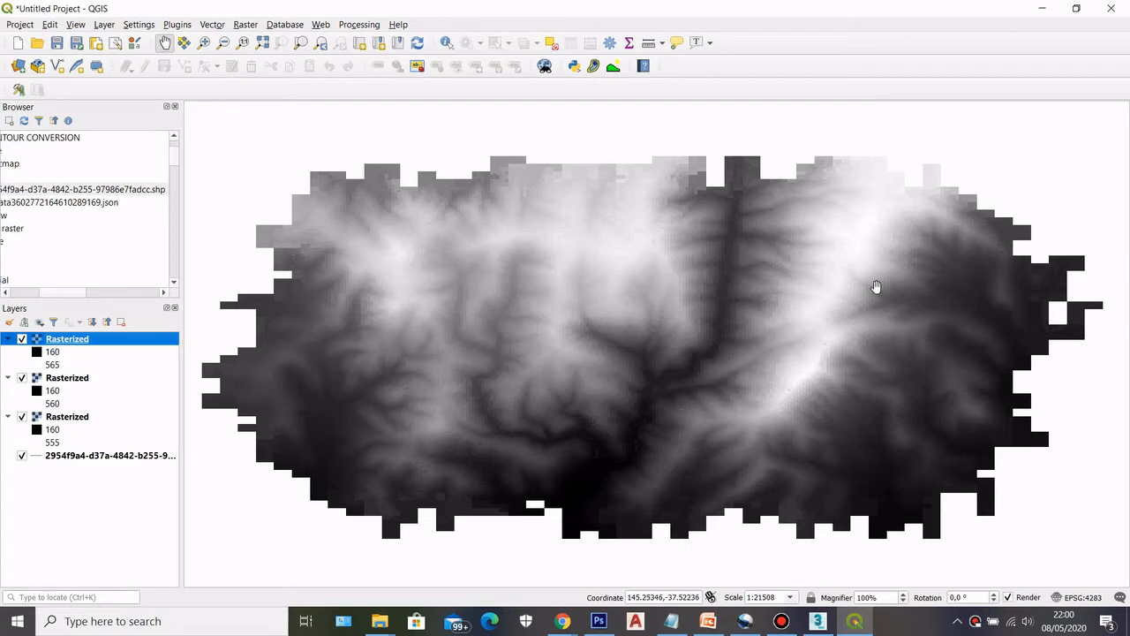
# Set up a fourth Rasterize conversion of the contour layer with ALTITUDE as the burn-in field and a 500 by 500 pixel size.
pyautogui.click(245, 23)
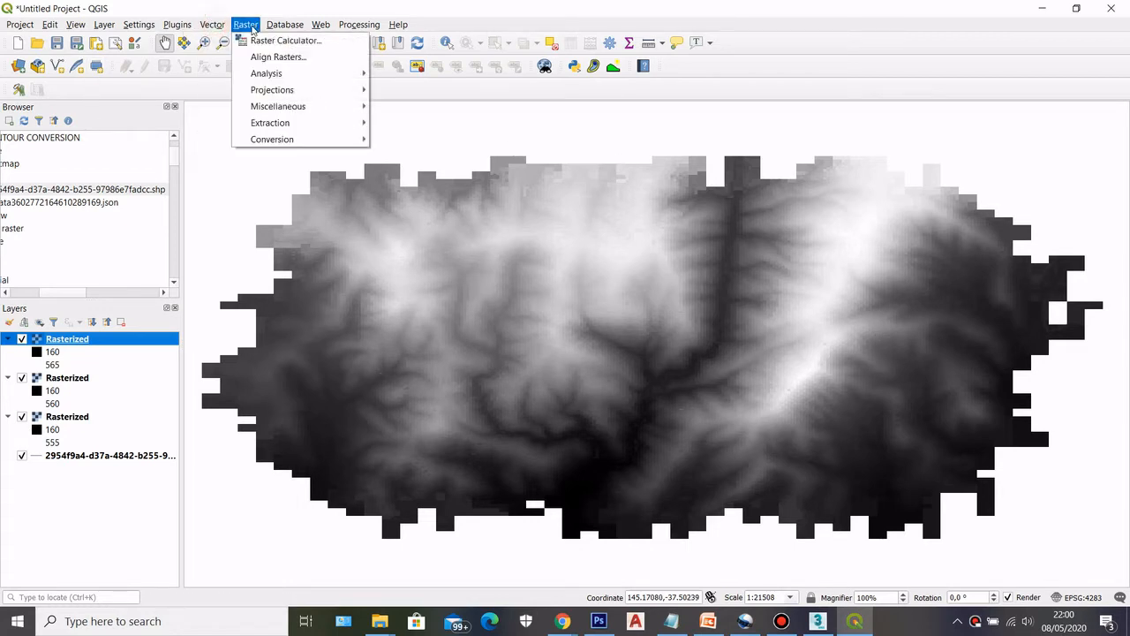
pyautogui.moveTo(274, 139)
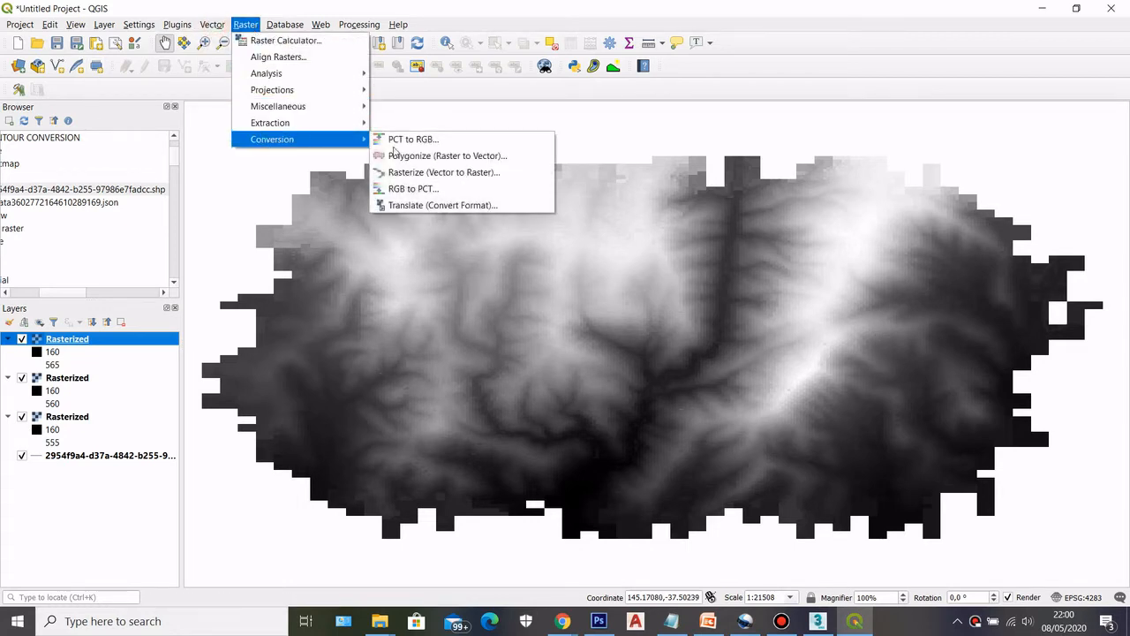
pyautogui.click(437, 172)
pyautogui.click(453, 213)
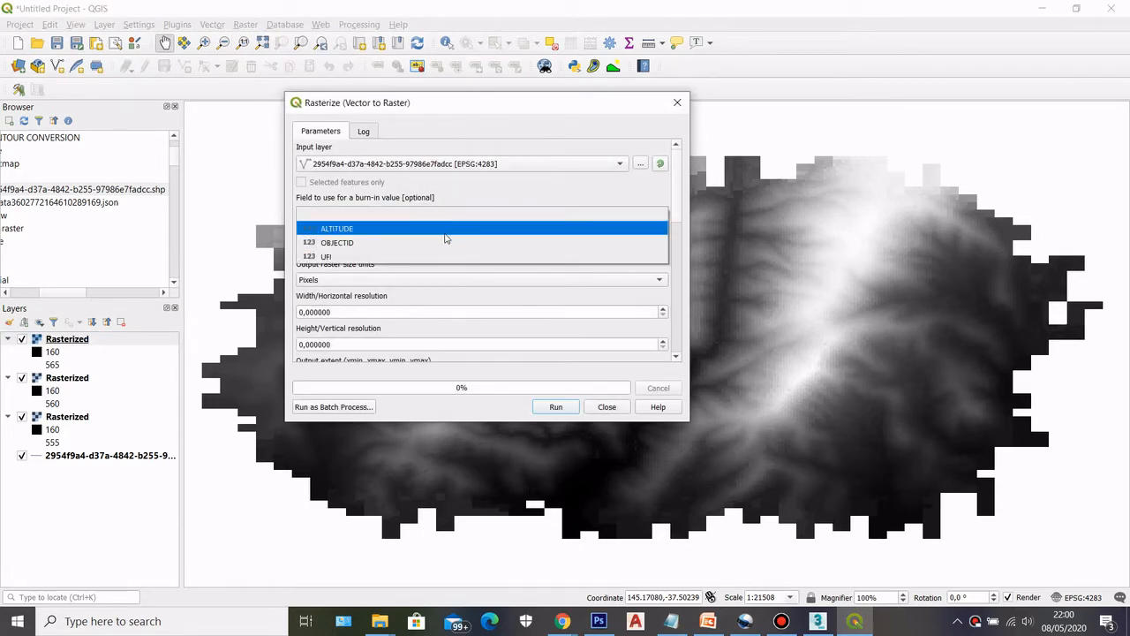
pyautogui.click(445, 230)
pyautogui.click(301, 313)
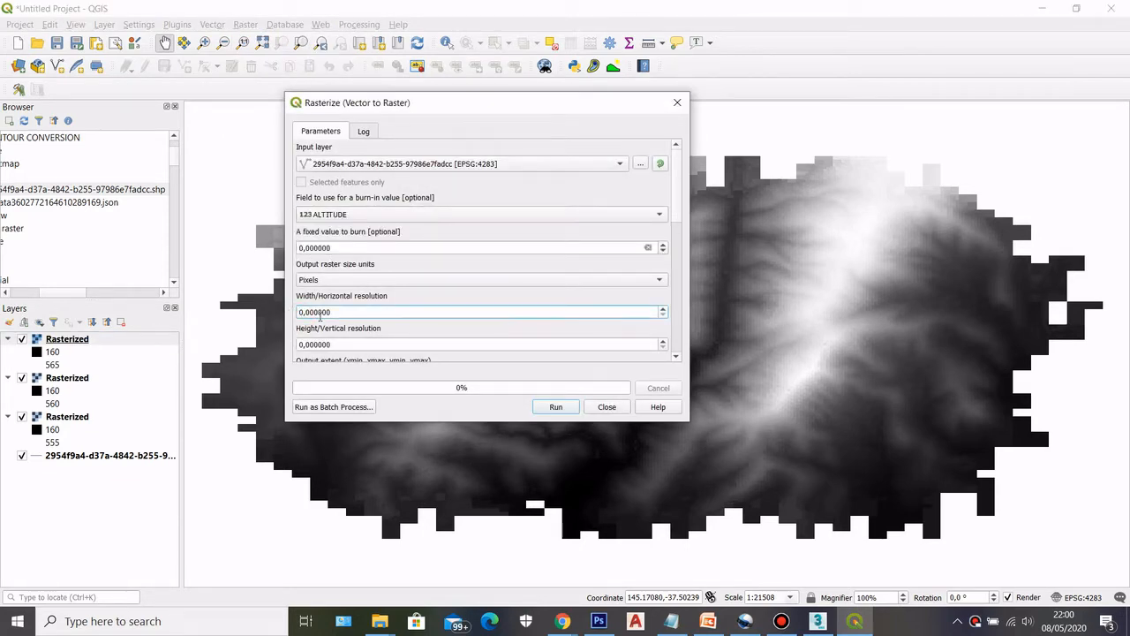
pyautogui.write('50')
pyautogui.click(303, 343)
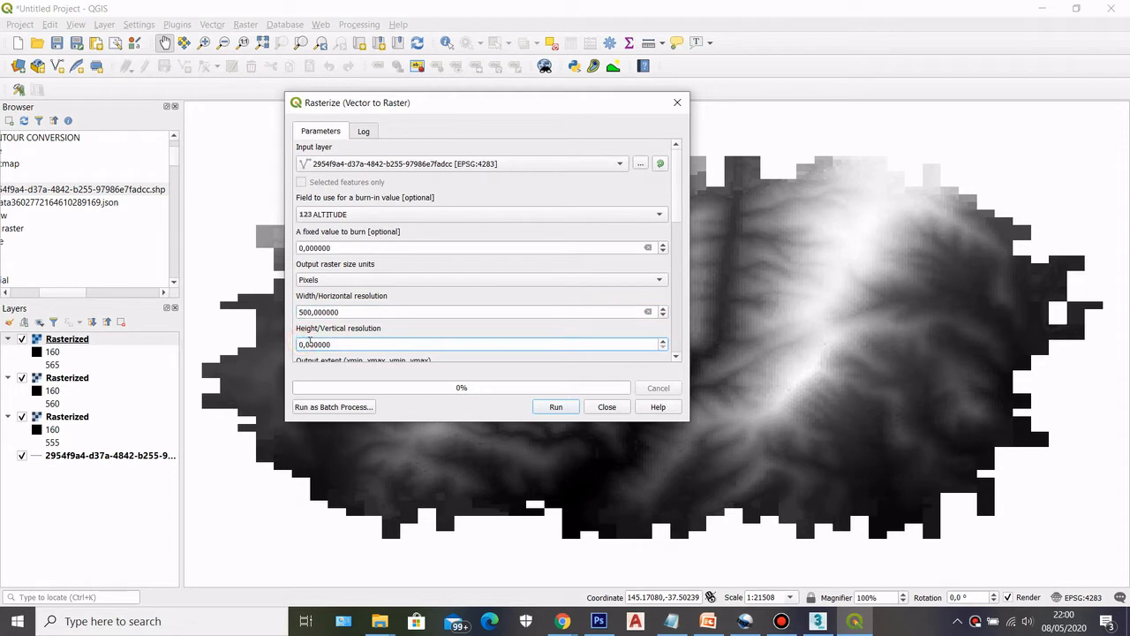
# Use the contour layer's extent for the output, run the 500 by 500 pixel rasterization, and close the dialog.
pyautogui.scroll(-5, 677, 208)
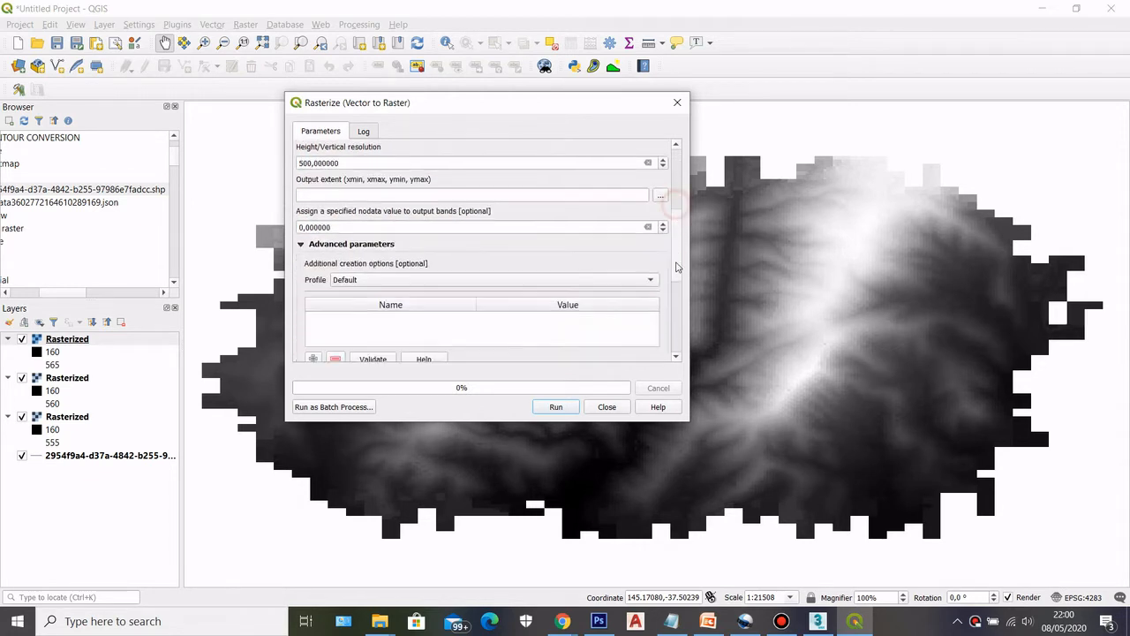
pyautogui.scroll(1, 674, 257)
pyautogui.click(661, 229)
pyautogui.click(685, 263)
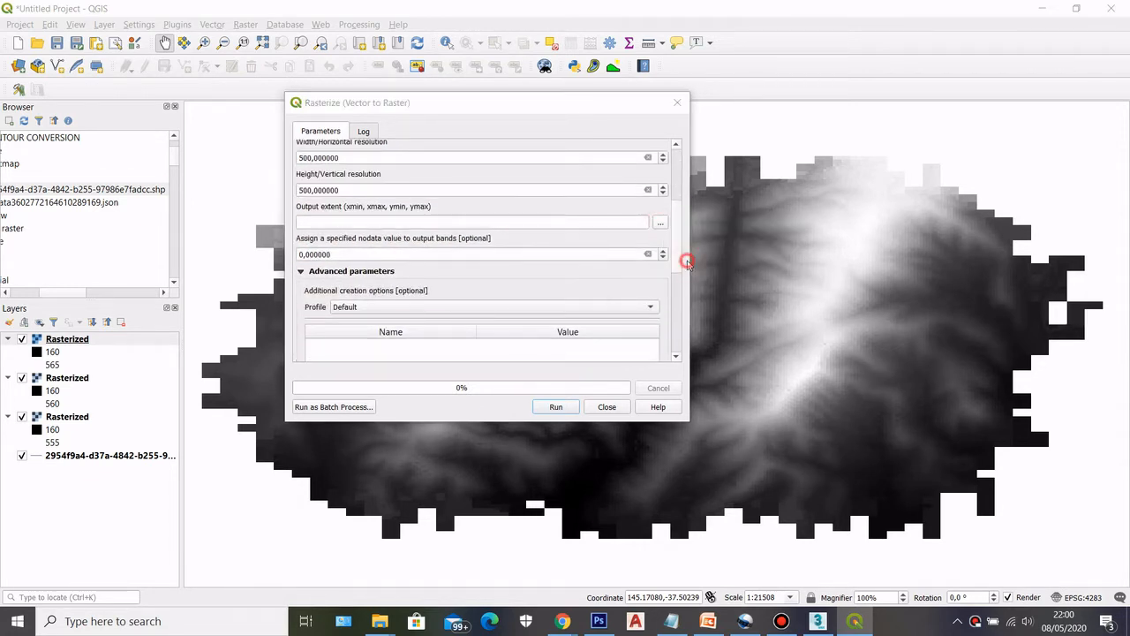
pyautogui.click(528, 285)
pyautogui.click(555, 407)
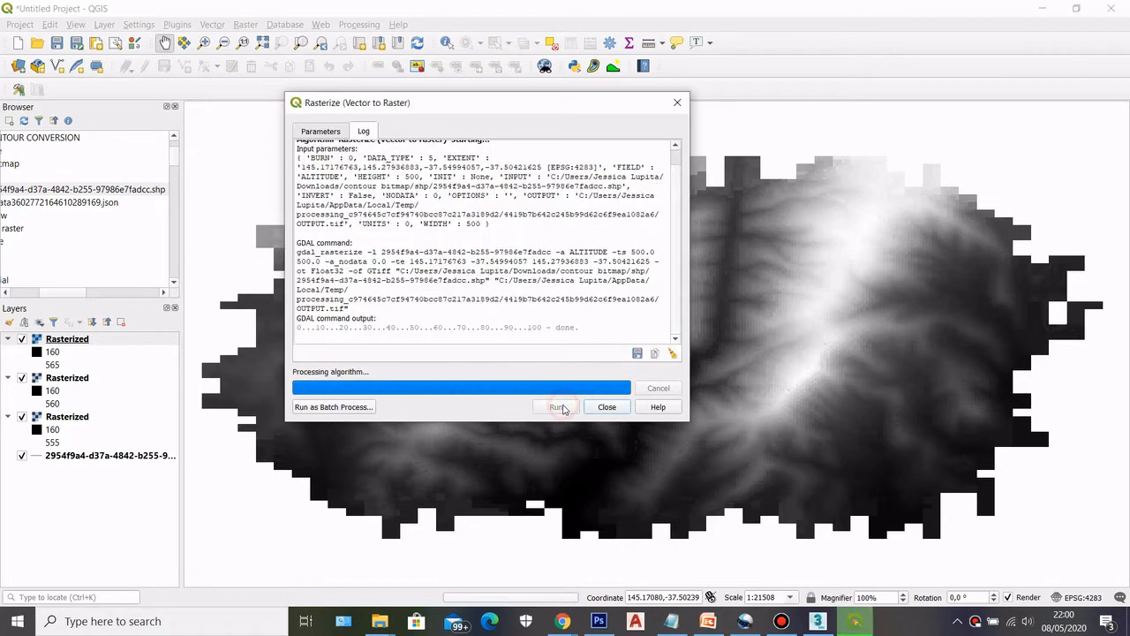
pyautogui.click(597, 407)
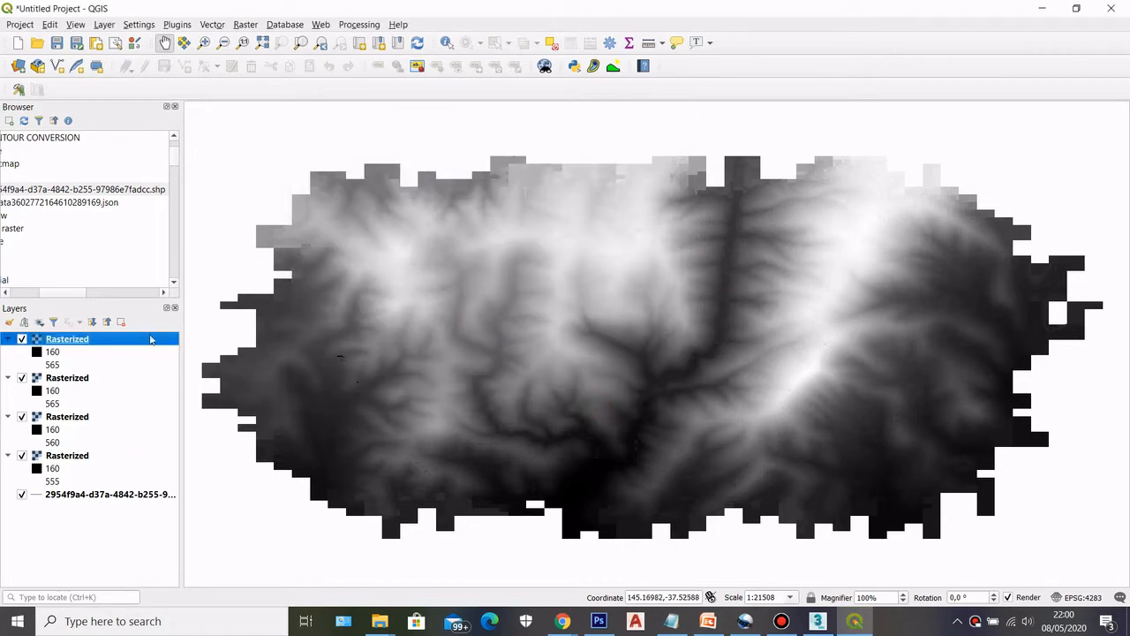
pyautogui.scroll(-1, 677, 372)
pyautogui.scroll(1, 675, 364)
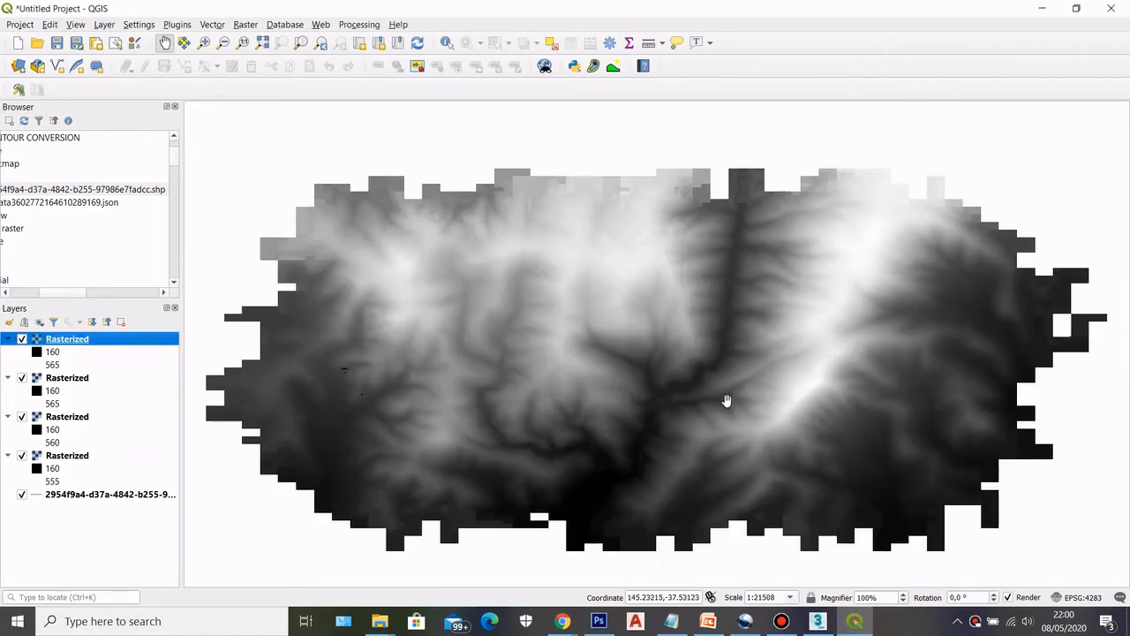
pyautogui.moveTo(895, 416); pyautogui.dragTo(891, 397)
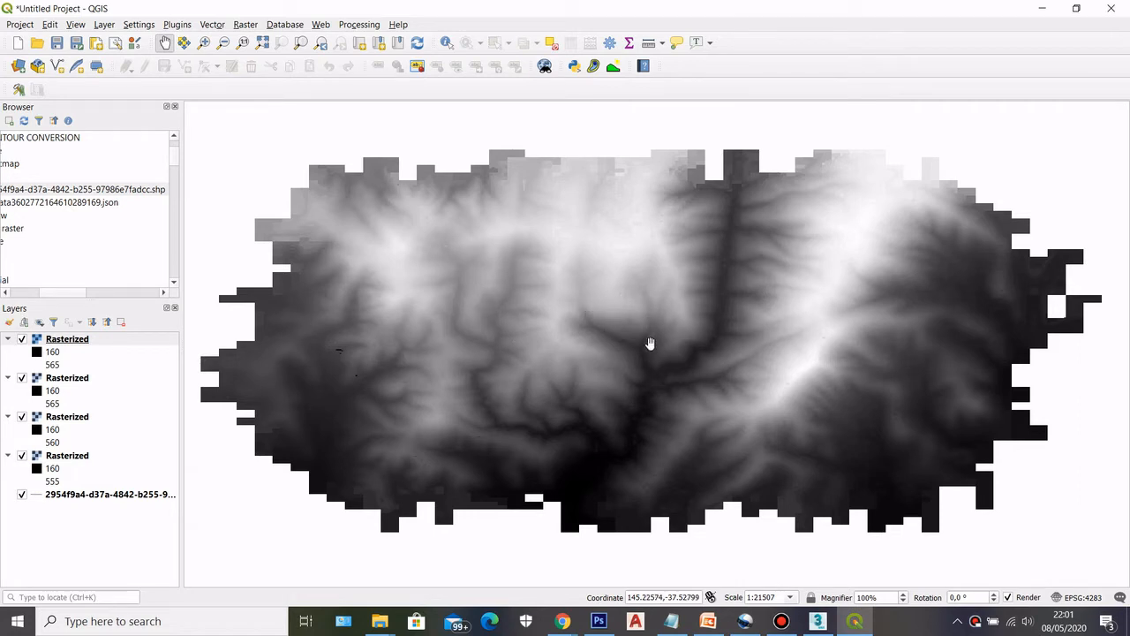
pyautogui.moveTo(778, 336); pyautogui.dragTo(789, 317)
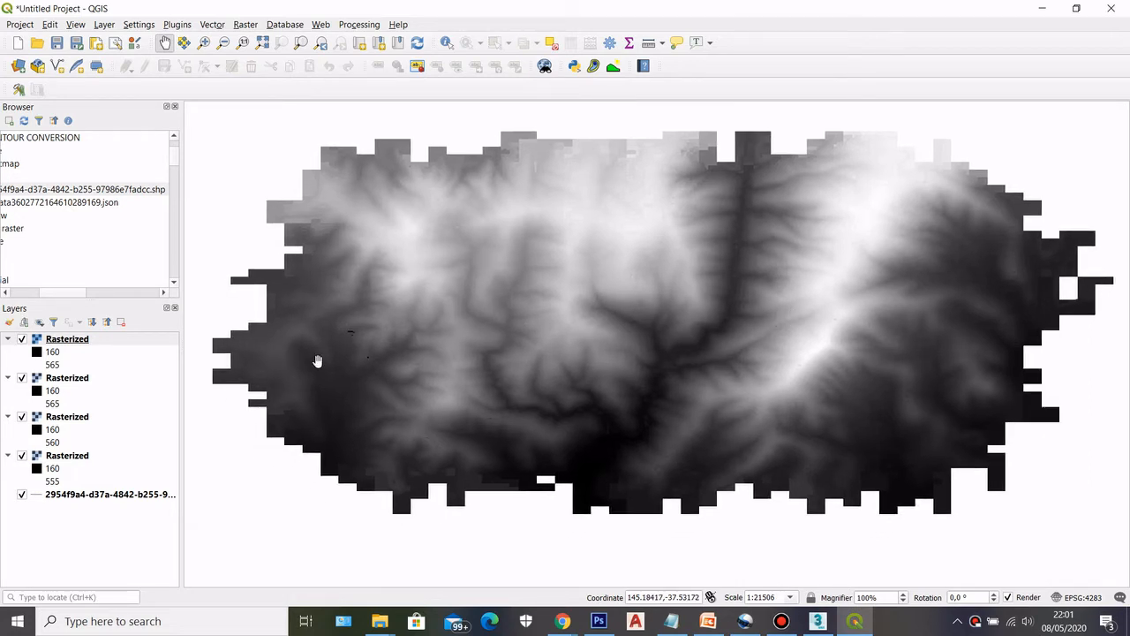
# Create a print layout titled "contour" and add a map of the stacked rasters covering the whole page.
pyautogui.moveTo(436, 321); pyautogui.dragTo(432, 330)
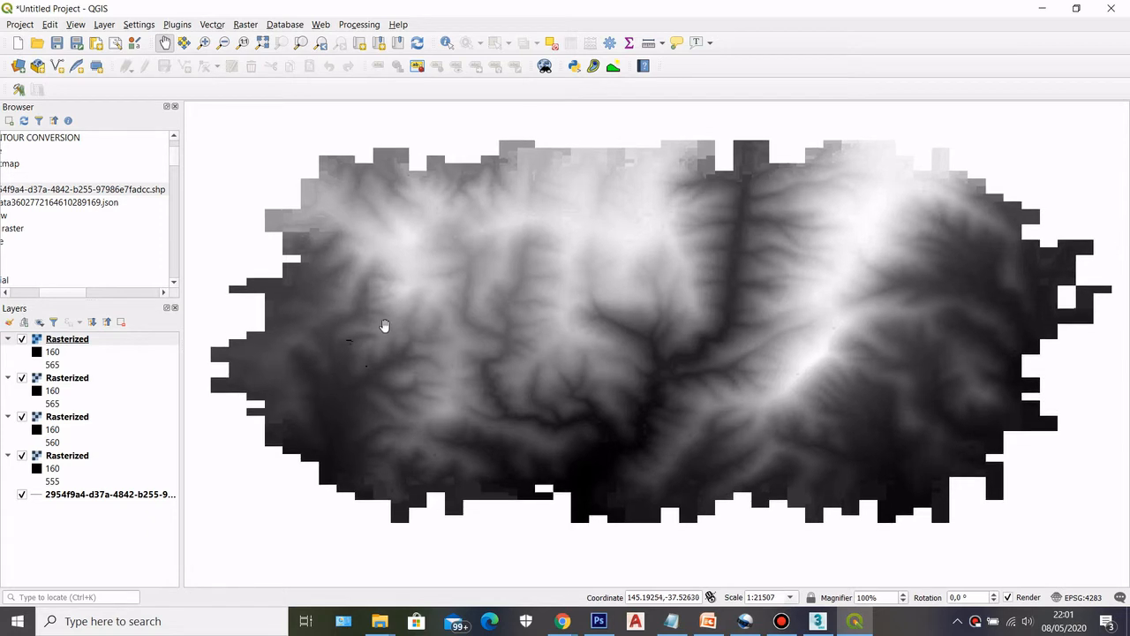
pyautogui.scroll(1, 514, 279)
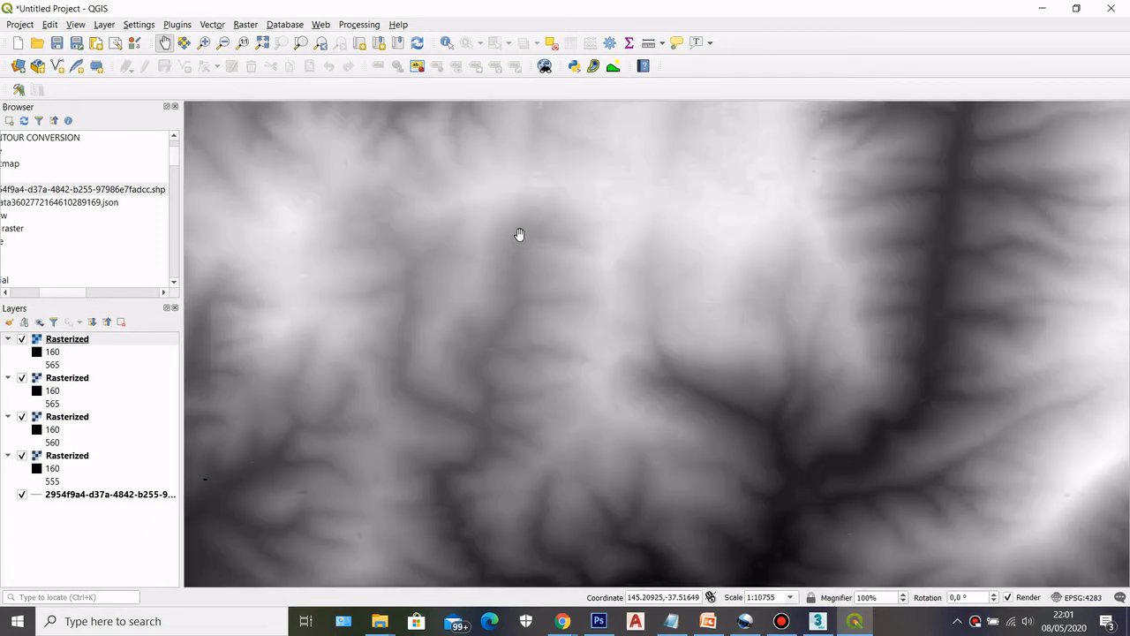
pyautogui.scroll(-1, 521, 274)
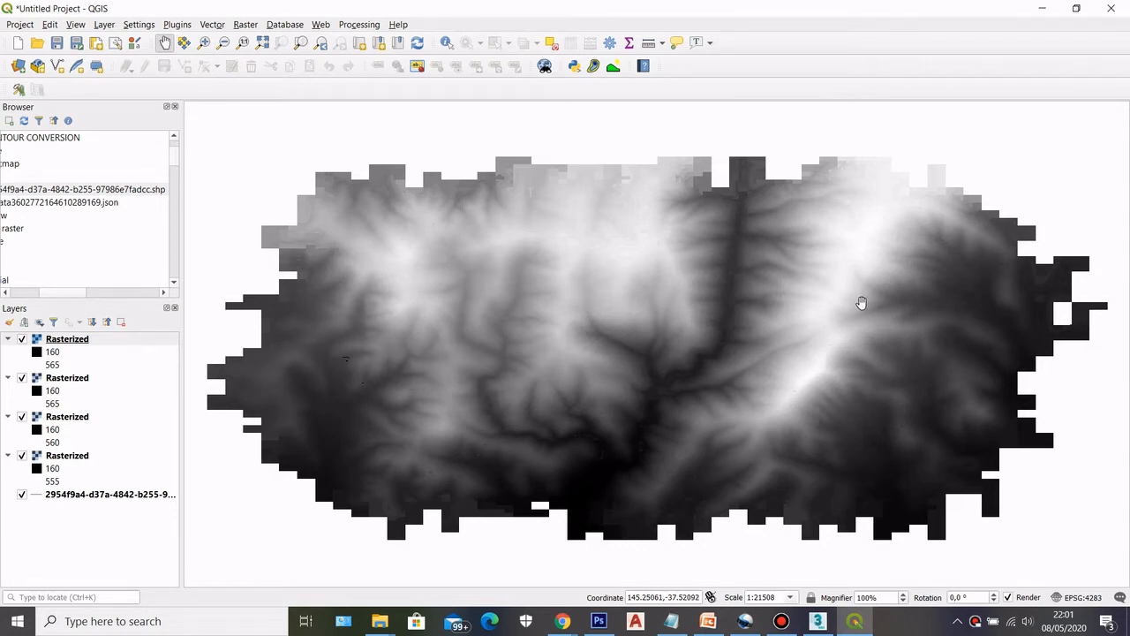
pyautogui.moveTo(852, 308); pyautogui.dragTo(858, 298)
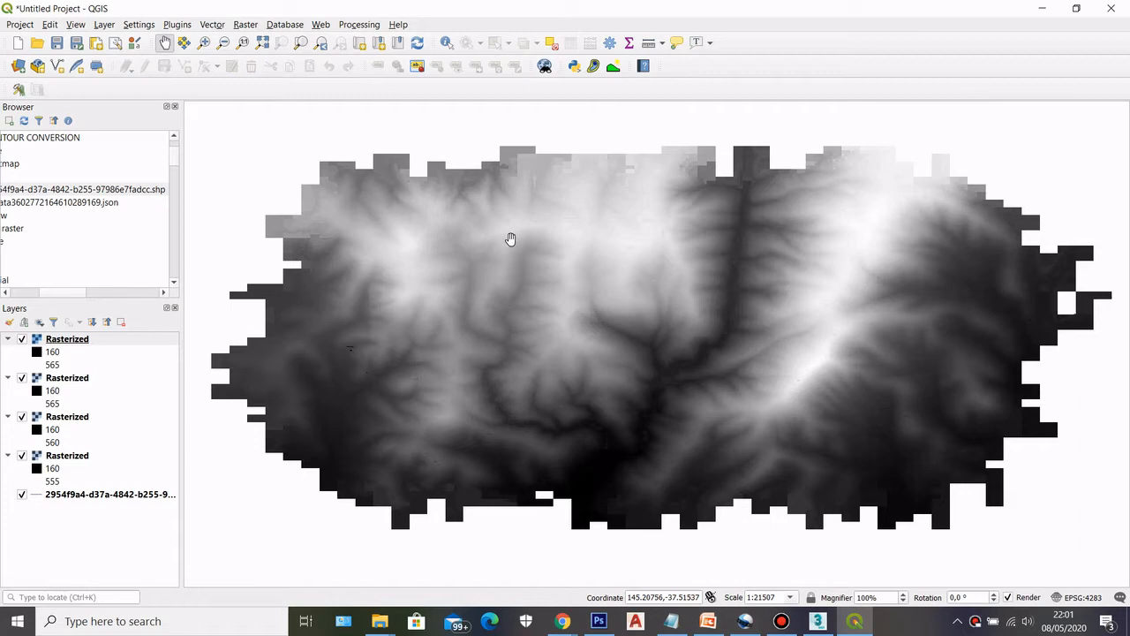
pyautogui.hotkey('ctrl', 'p')
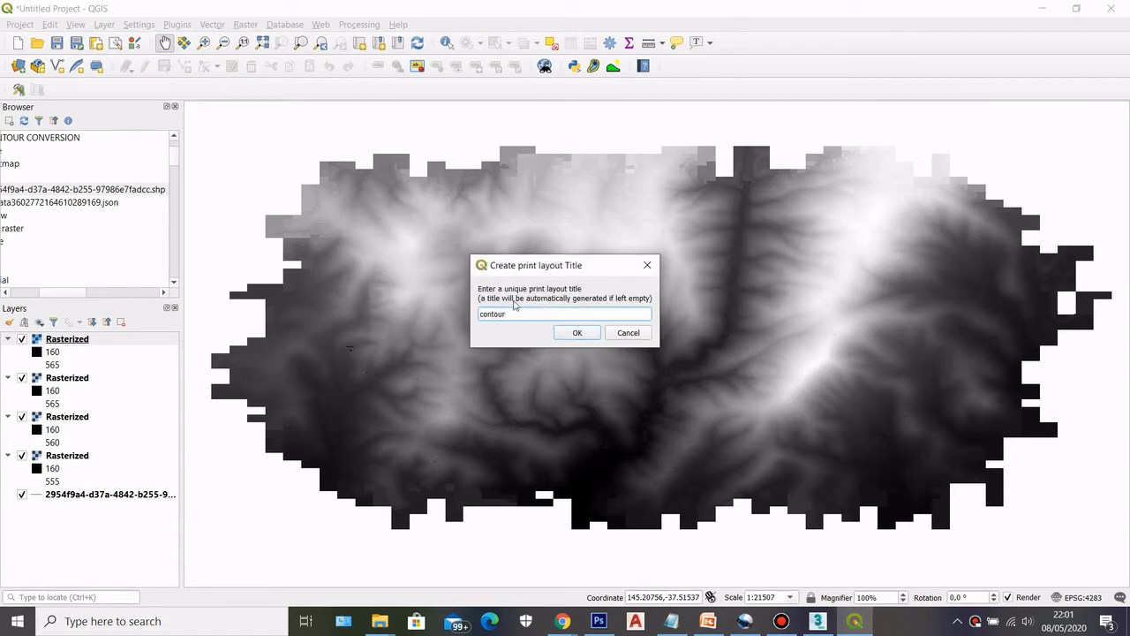
pyautogui.click(578, 332)
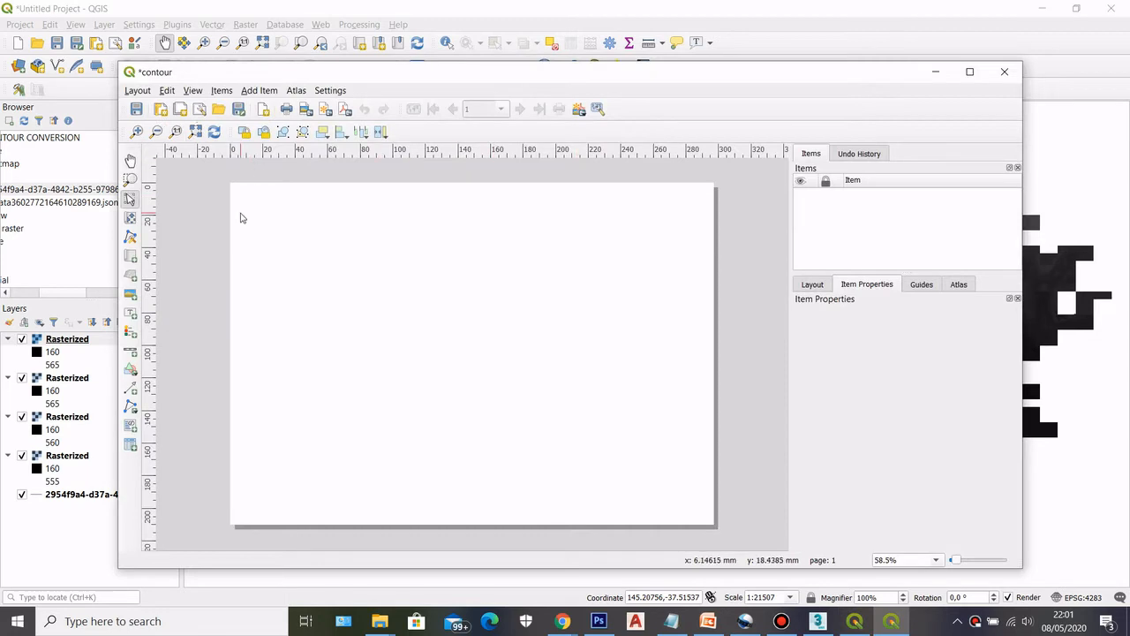
pyautogui.click(131, 258)
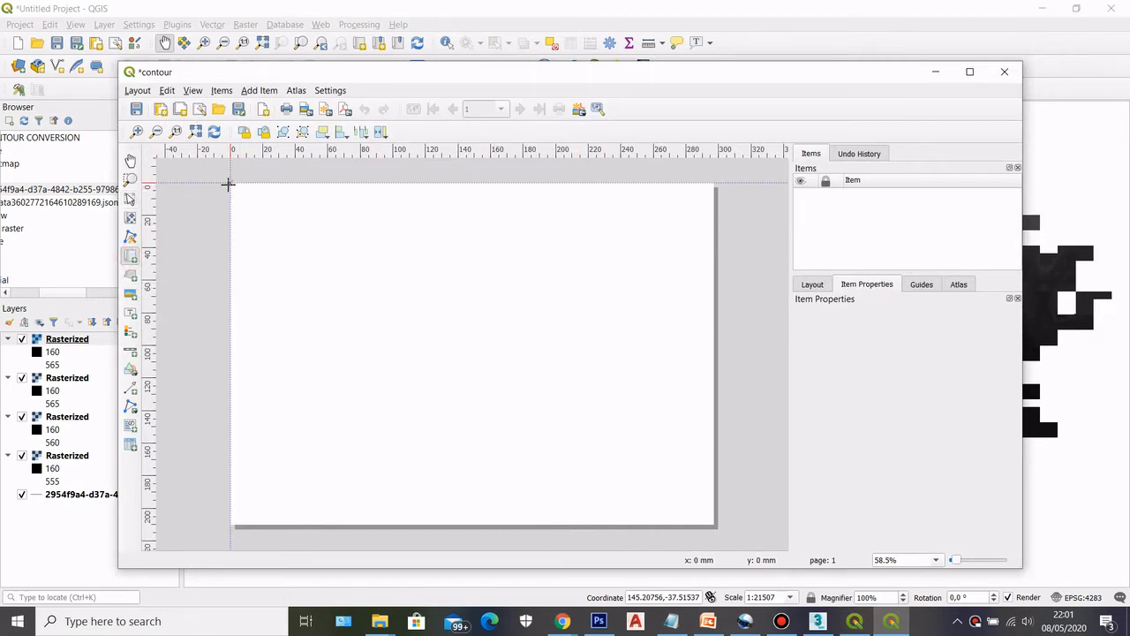
pyautogui.moveTo(228, 184); pyautogui.dragTo(715, 525)
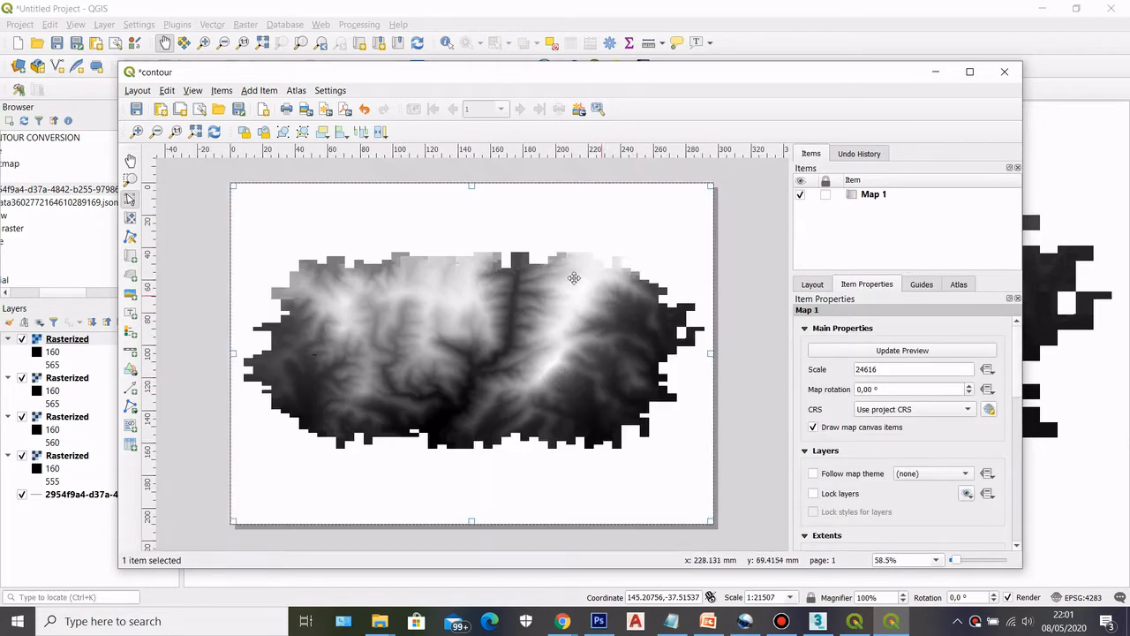
# Export the layout as a PNG image named "bitmap 2" in the "how to video" folder at 300 dpi.
pyautogui.click(305, 108)
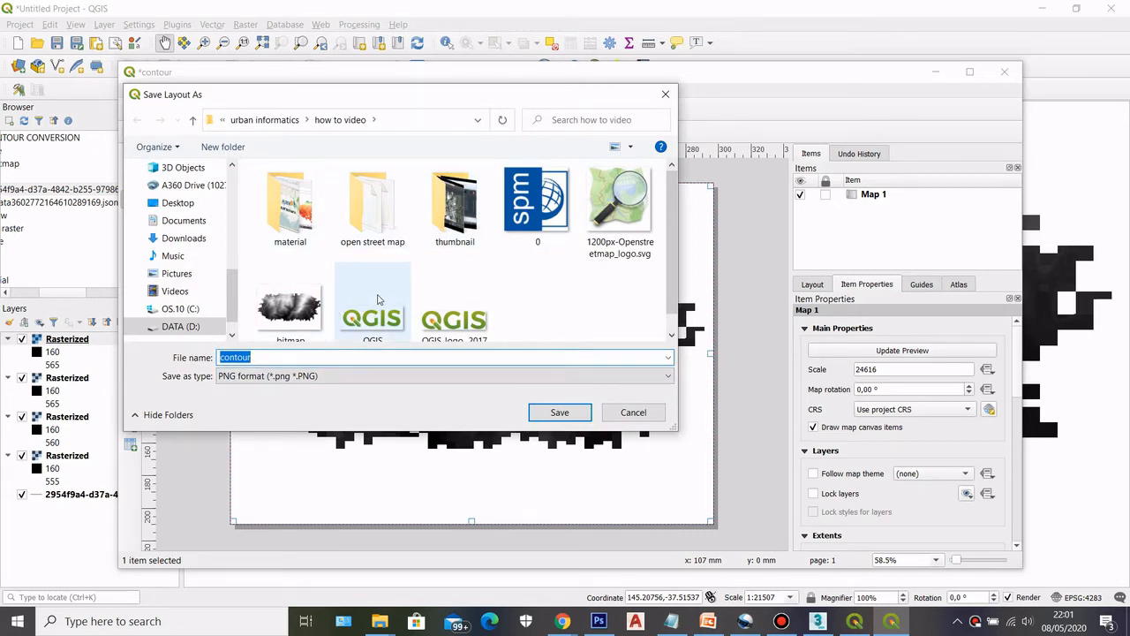
pyautogui.write('bitmap 2')
pyautogui.press('Return')
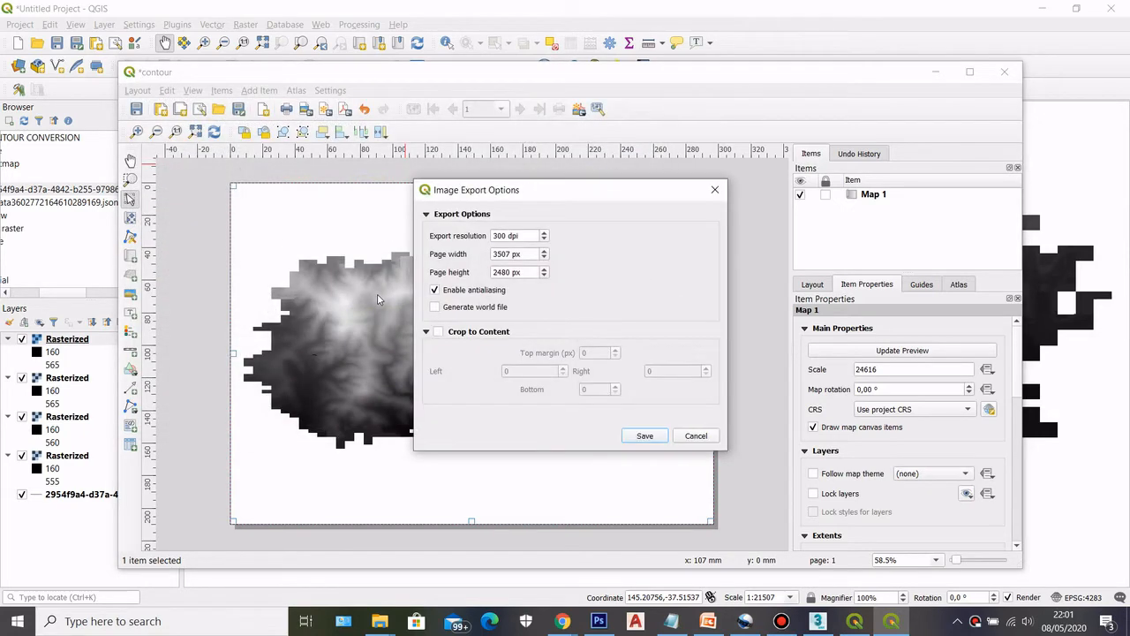
pyautogui.press('Return')
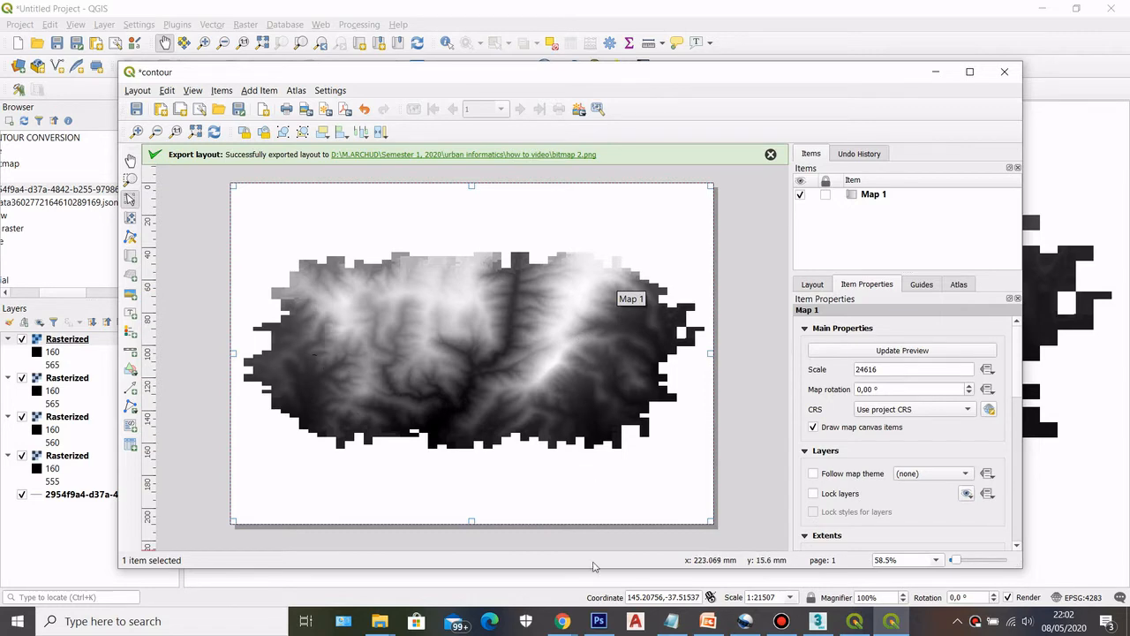
# Switch to Photoshop and open the exported terrain image bitmap.png from the "how to video" folder.
pyautogui.moveTo(614, 595)
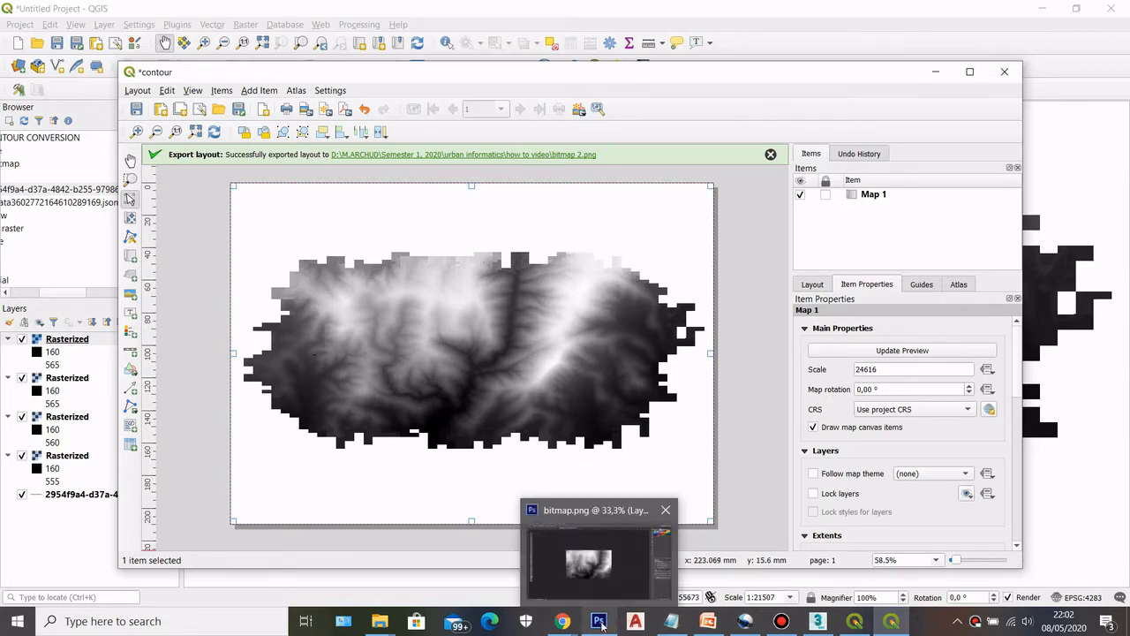
pyautogui.click(589, 562)
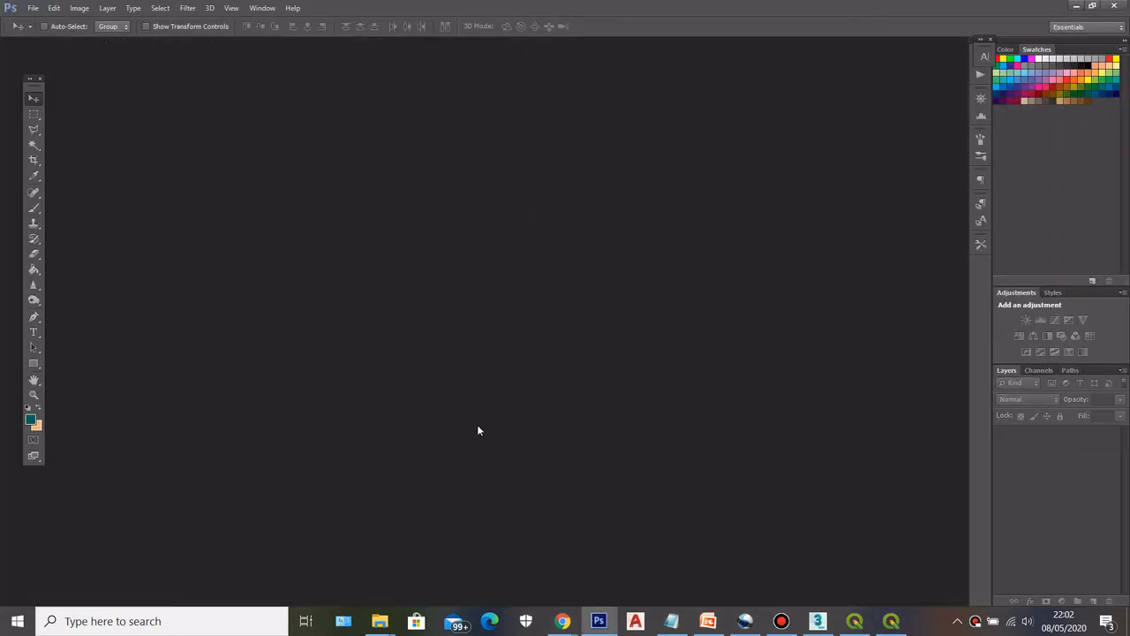
pyautogui.moveTo(381, 618)
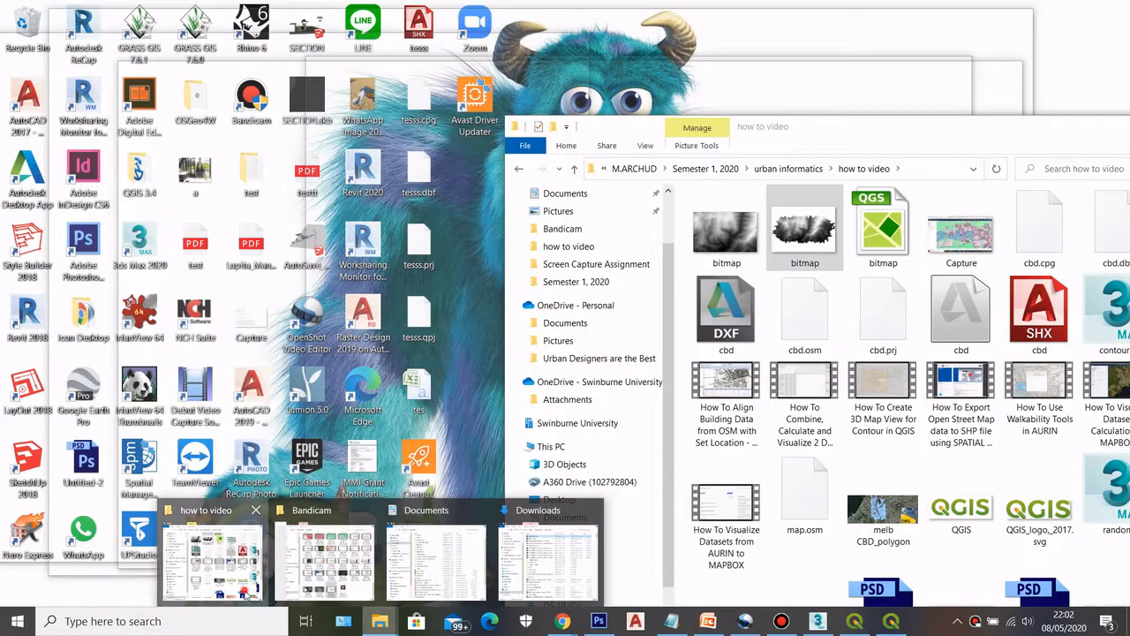
pyautogui.click(250, 594)
pyautogui.moveTo(804, 231); pyautogui.dragTo(313, 280)
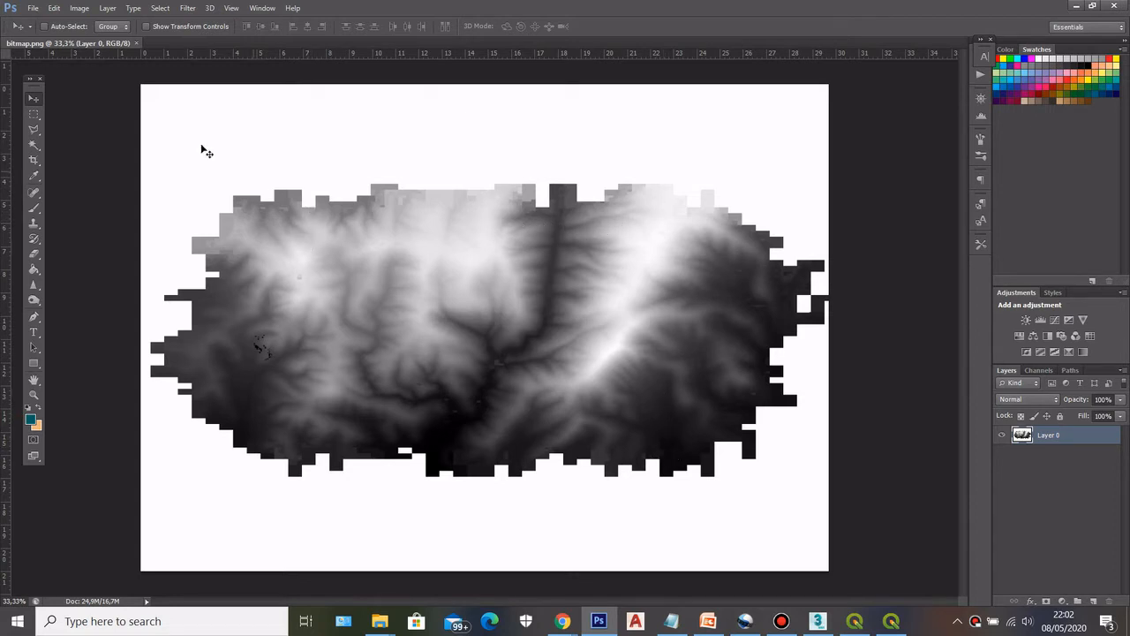
# Select a gap-free rectangle of about 16 by 10 cm within the terrain and delete everything outside it.
pyautogui.click(34, 114)
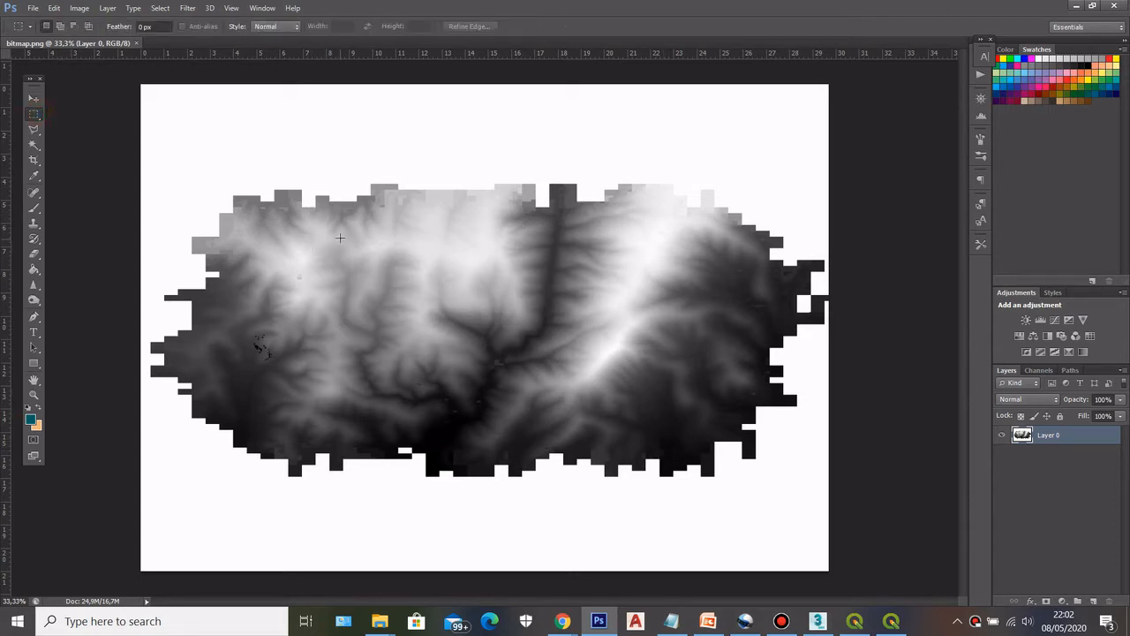
pyautogui.moveTo(324, 219); pyautogui.dragTo(704, 445)
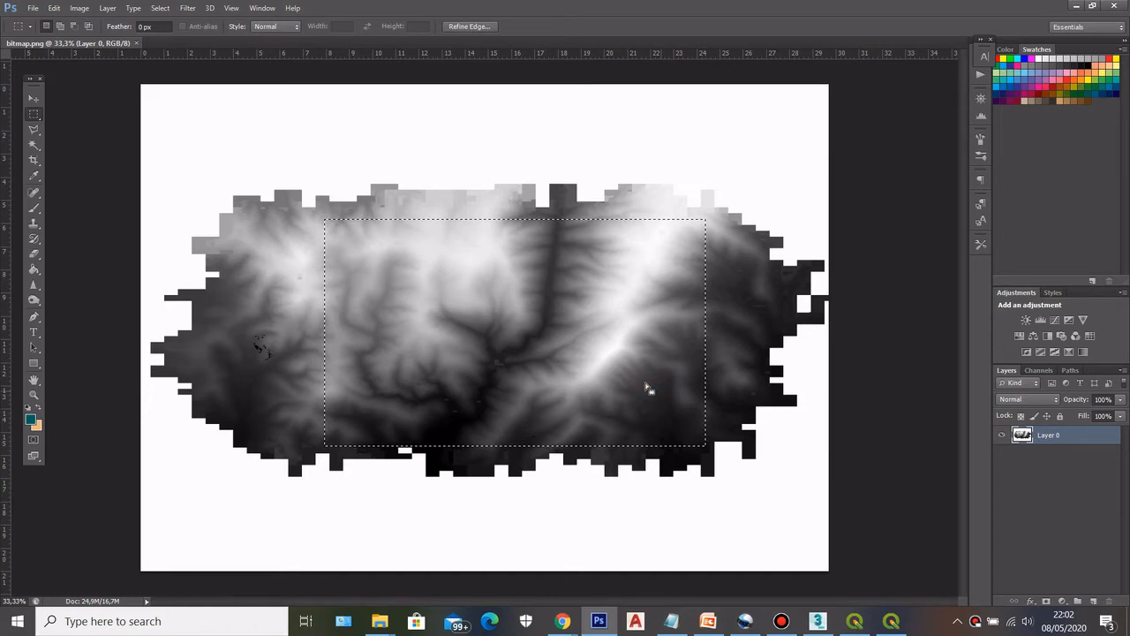
pyautogui.hotkey('shift', 'Left')
pyautogui.hotkey('shift', 'Left')
pyautogui.hotkey('shift', 'Left')
pyautogui.hotkey('shift', 'Left')
pyautogui.hotkey('shift', 'Left')
pyautogui.hotkey('shift', 'Up')
pyautogui.hotkey('shift', 'Up')
pyautogui.hotkey('shift', 'Up')
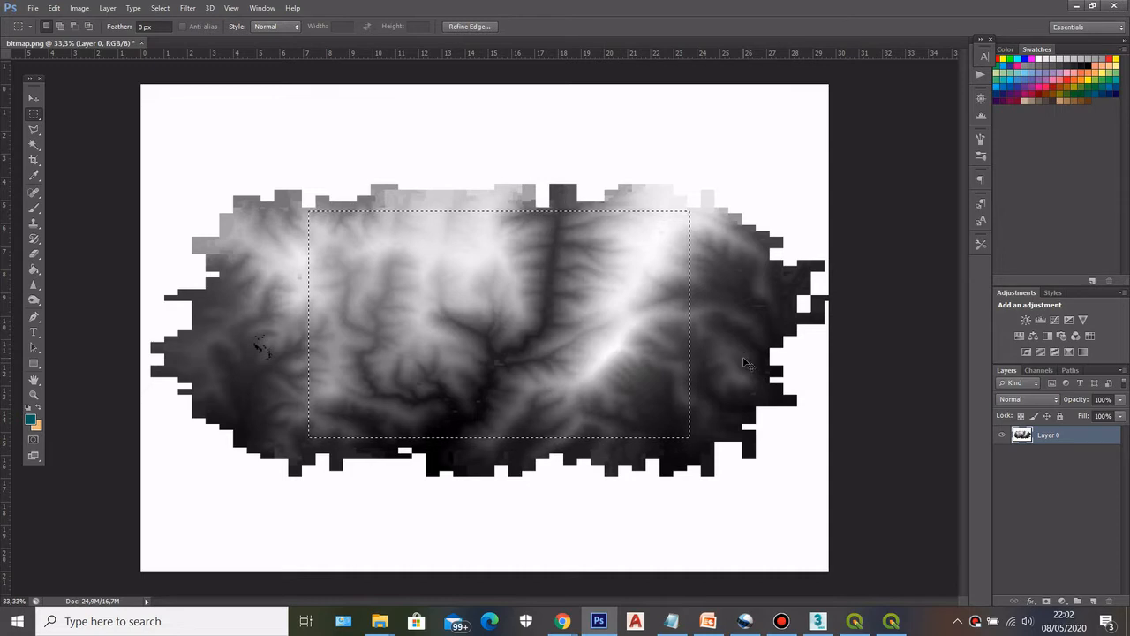
pyautogui.hotkey('ctrl', 'shift', 'i')
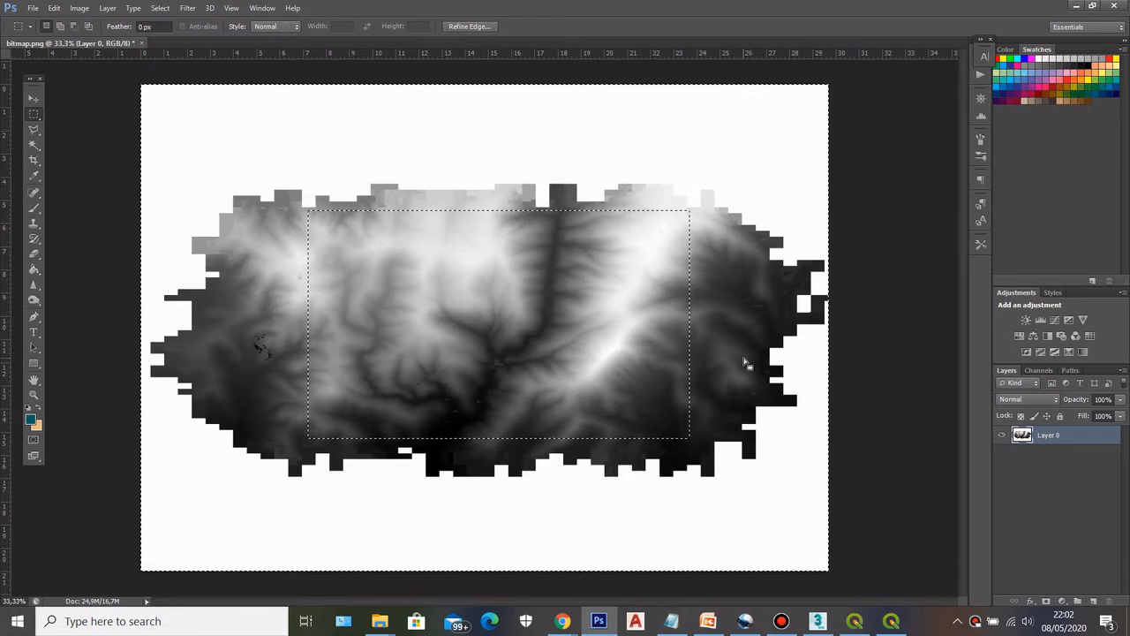
pyautogui.press('Delete')
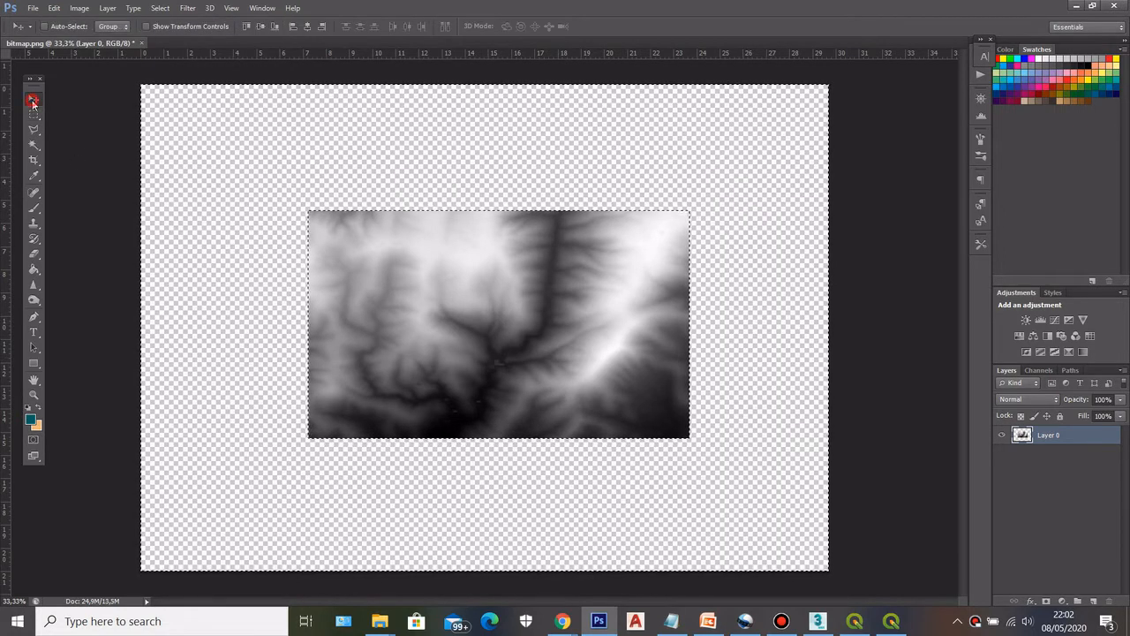
# Crop the canvas to the edges of the remaining terrain rectangle.
pyautogui.press('c')
pyautogui.moveTo(827, 568); pyautogui.dragTo(762, 504)
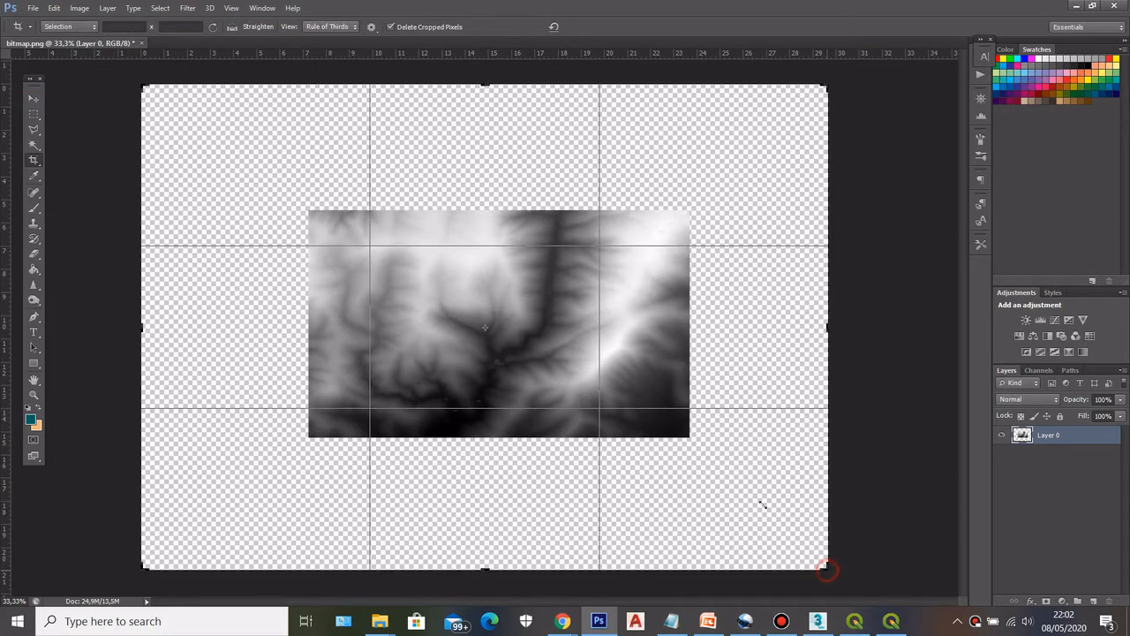
pyautogui.moveTo(715, 449); pyautogui.dragTo(764, 479)
pyautogui.moveTo(347, 247); pyautogui.dragTo(296, 214)
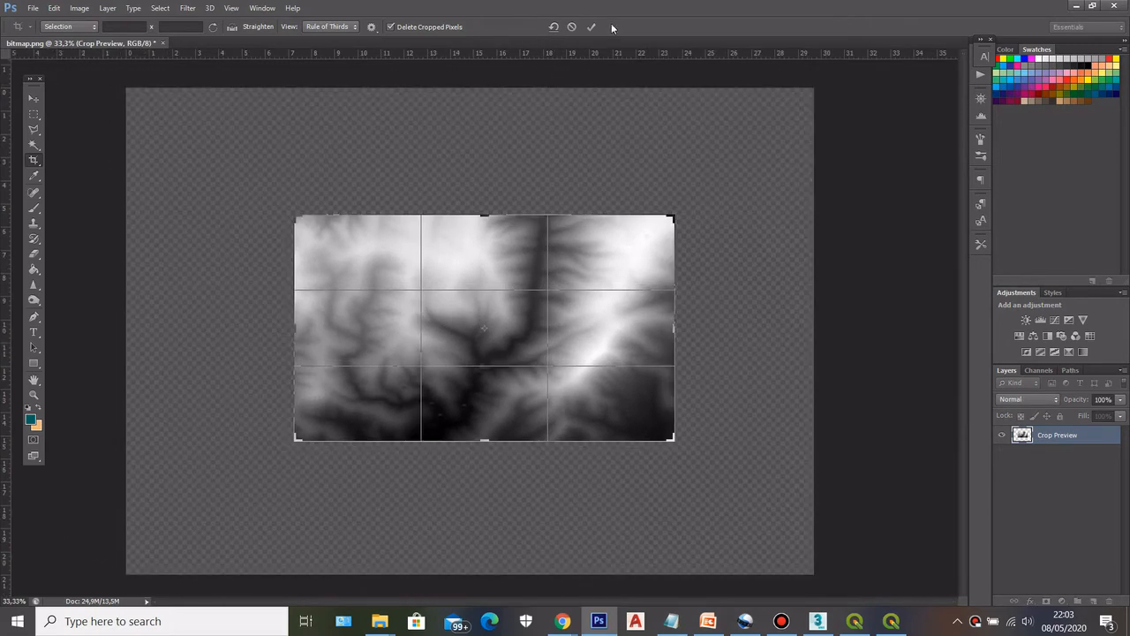
pyautogui.click(593, 26)
# Save the cropped terrain as a JPEG copy named "height map" in the "how to video" folder with the default JPEG options.
pyautogui.click(32, 395)
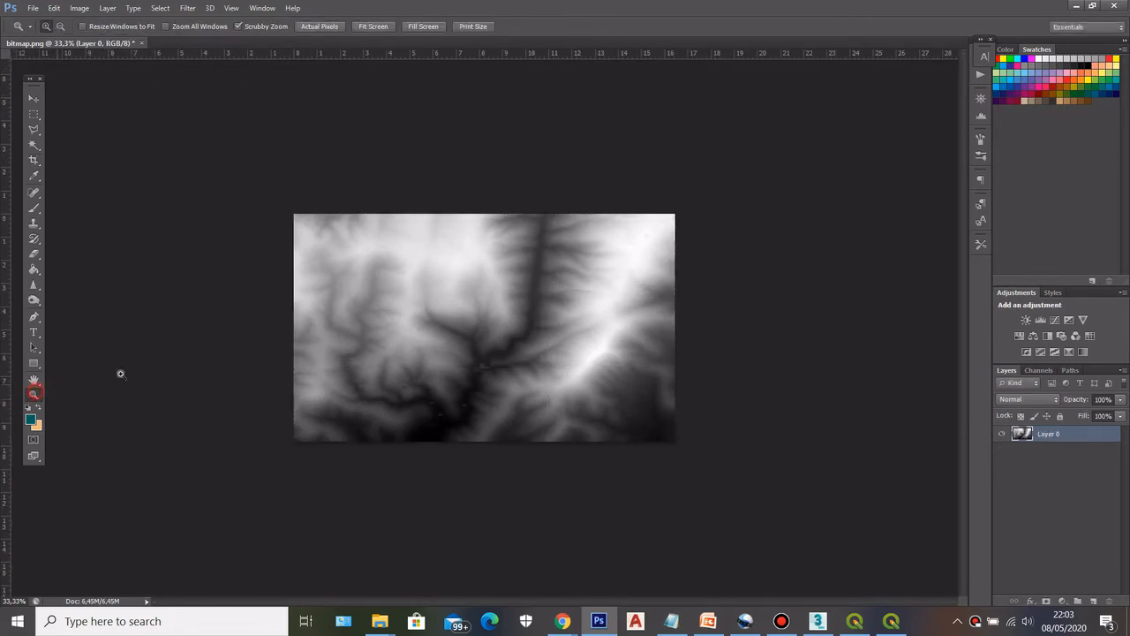
pyautogui.moveTo(459, 298); pyautogui.dragTo(530, 327)
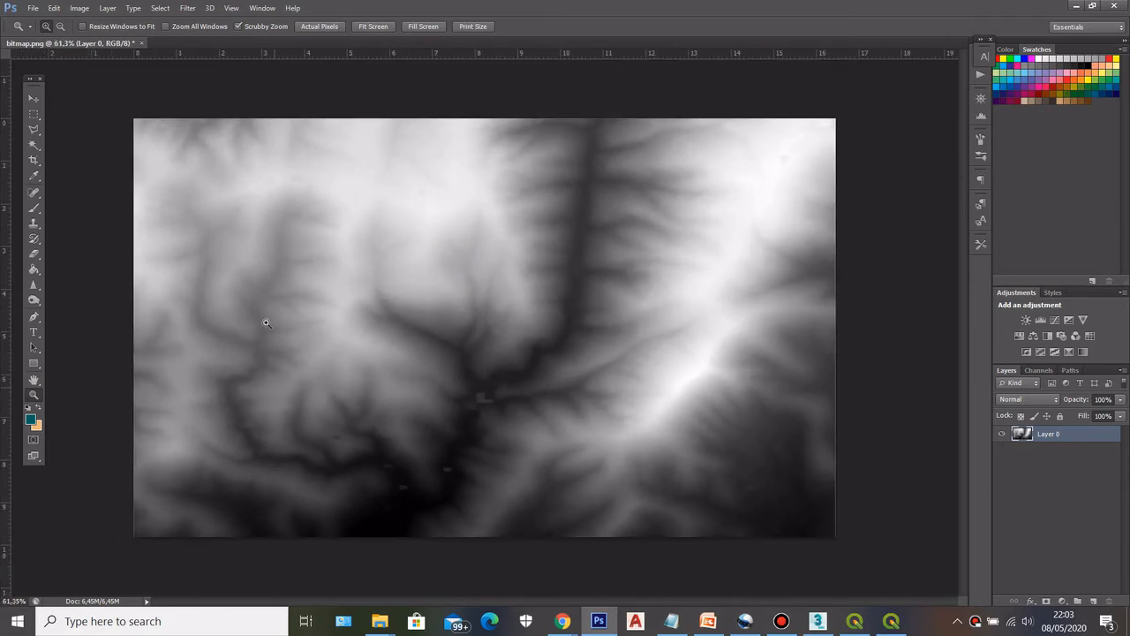
pyautogui.moveTo(676, 308); pyautogui.dragTo(590, 289)
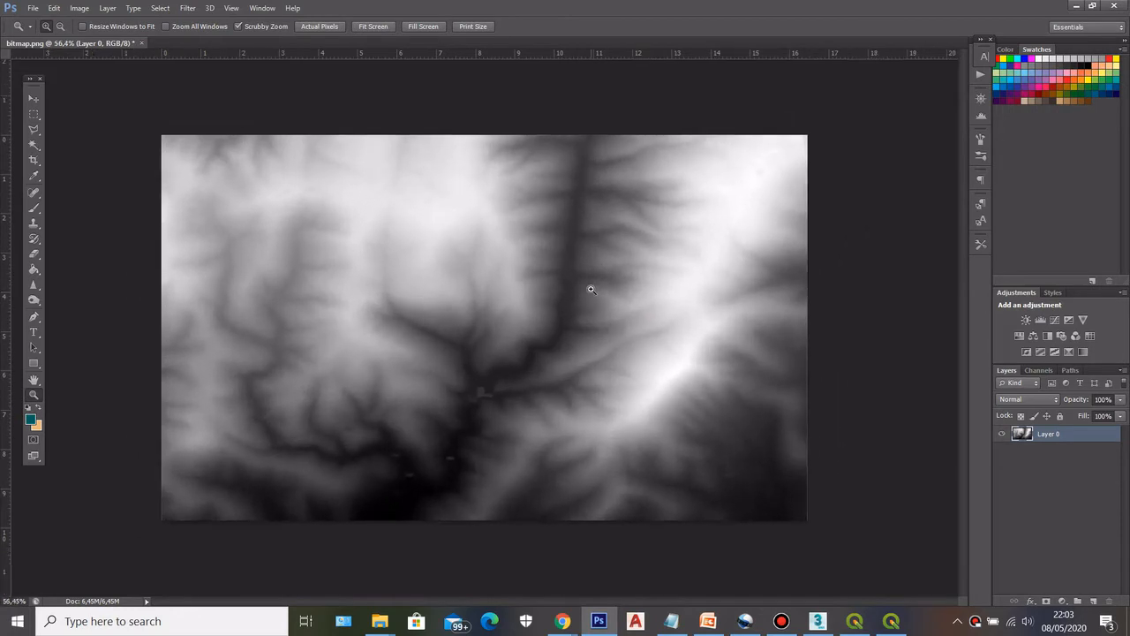
pyautogui.click(33, 7)
pyautogui.click(87, 187)
pyautogui.click(574, 386)
pyautogui.click(574, 482)
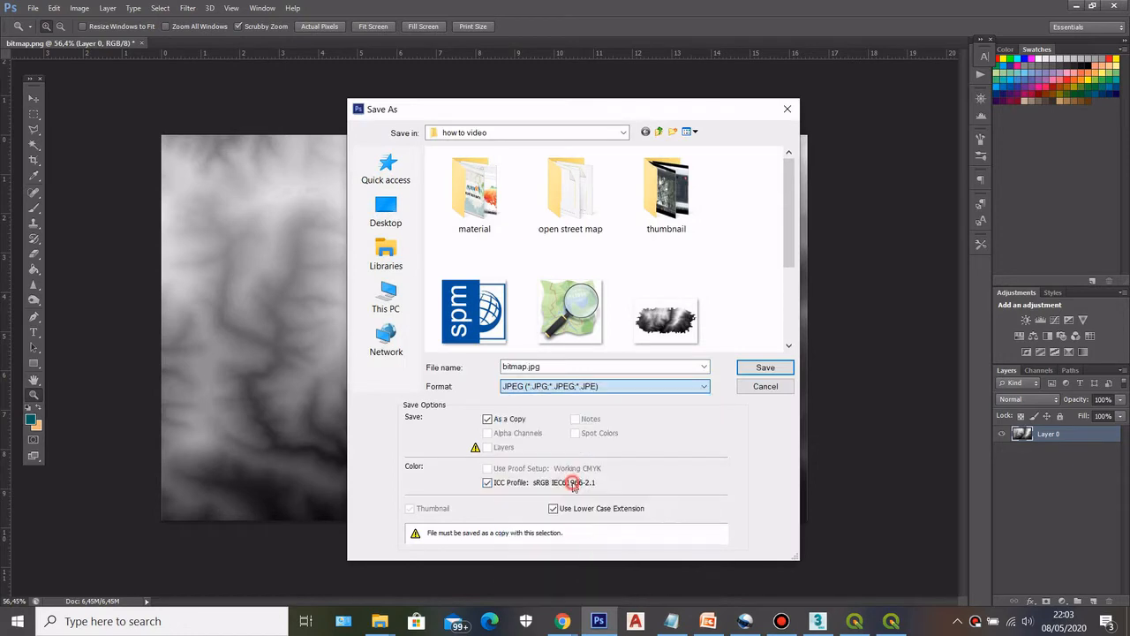
pyautogui.doubleClick(554, 367)
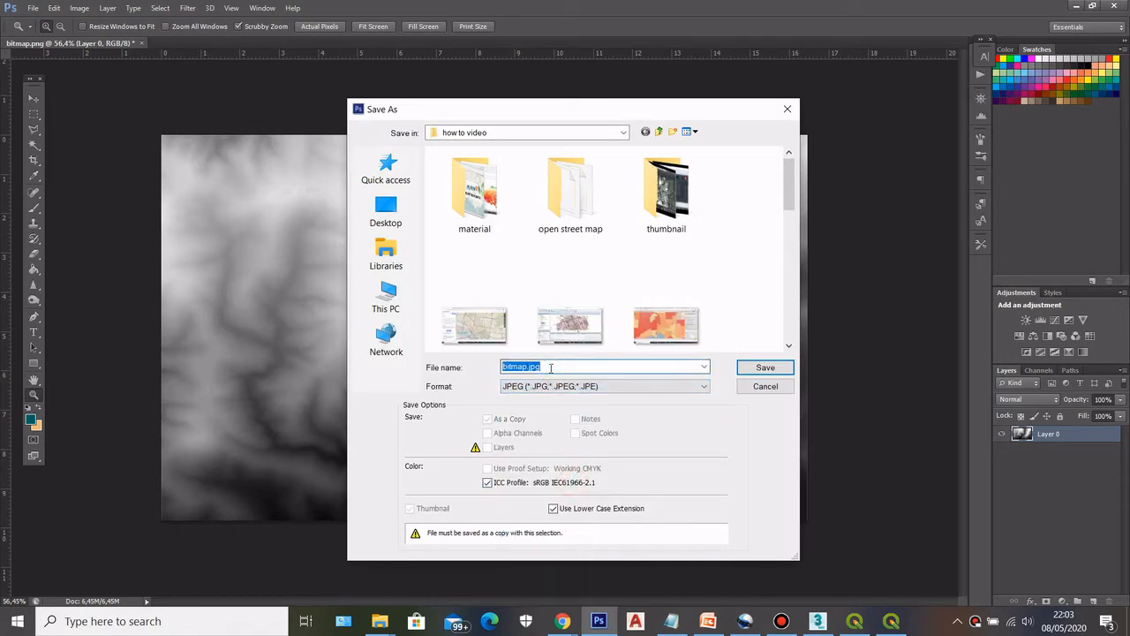
pyautogui.write('height')
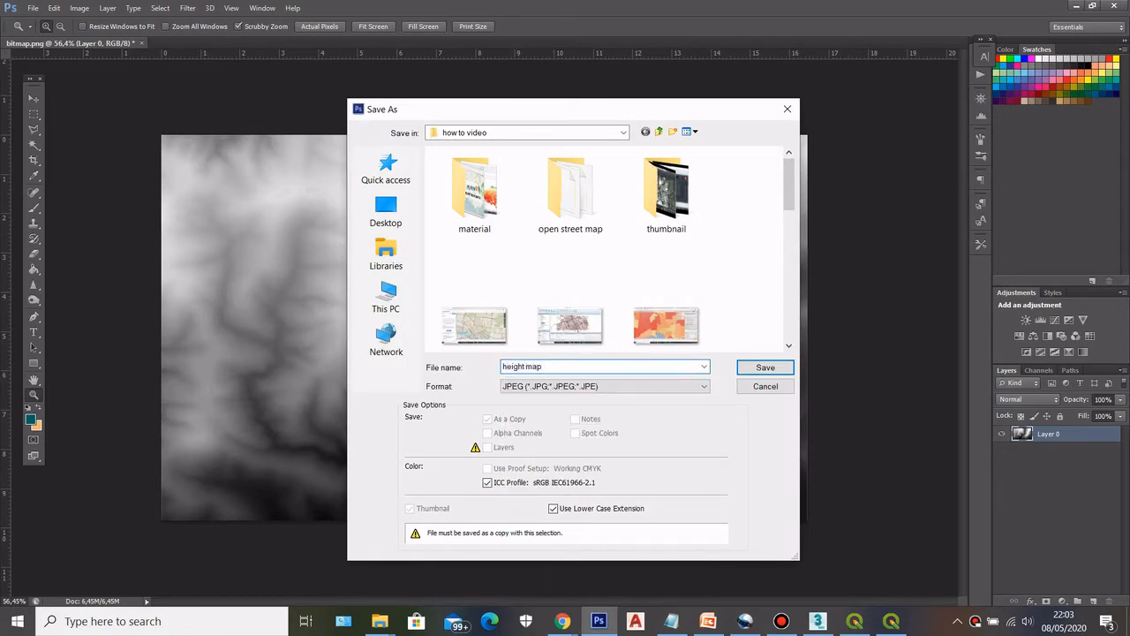
pyautogui.press('Return')
pyautogui.press('Return')
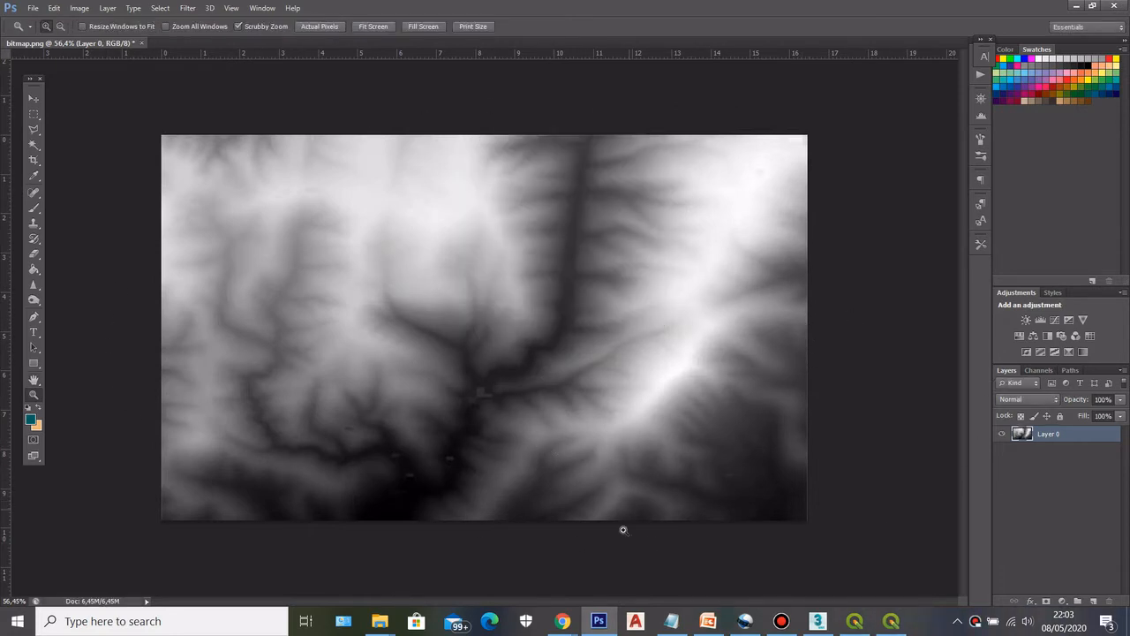
# Switch to 3ds Max and draw a plane about 145 m long and 156 m wide in the perspective view.
pyautogui.click(818, 620)
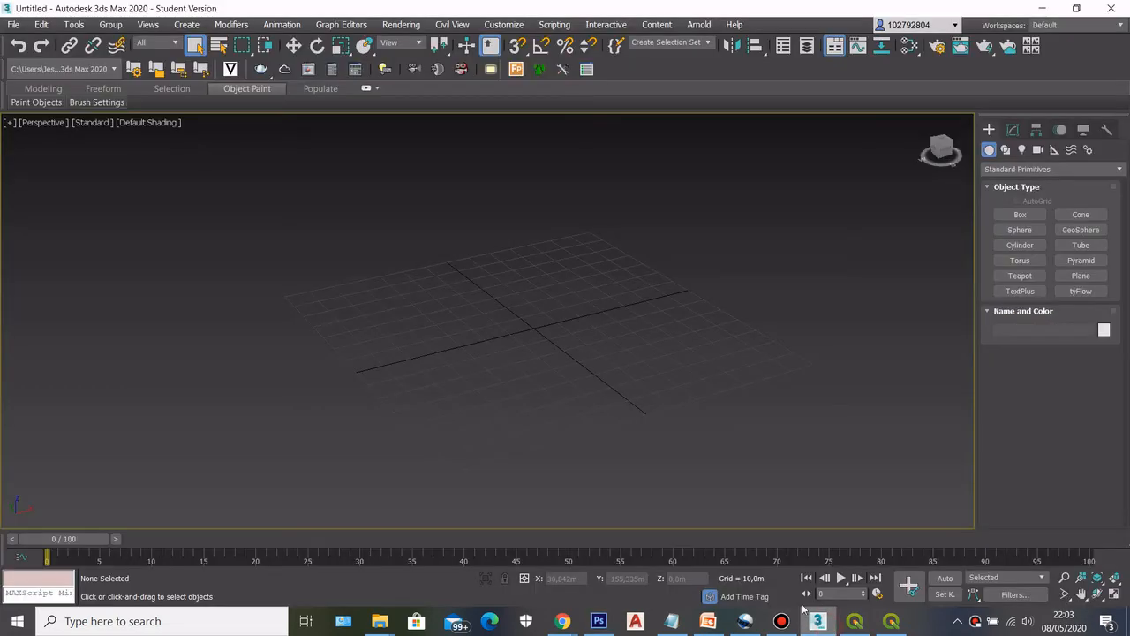
pyautogui.moveTo(951, 150)
pyautogui.mouseDown()
pyautogui.moveTo(953, 140)
pyautogui.moveTo(943, 159)
pyautogui.mouseUp()
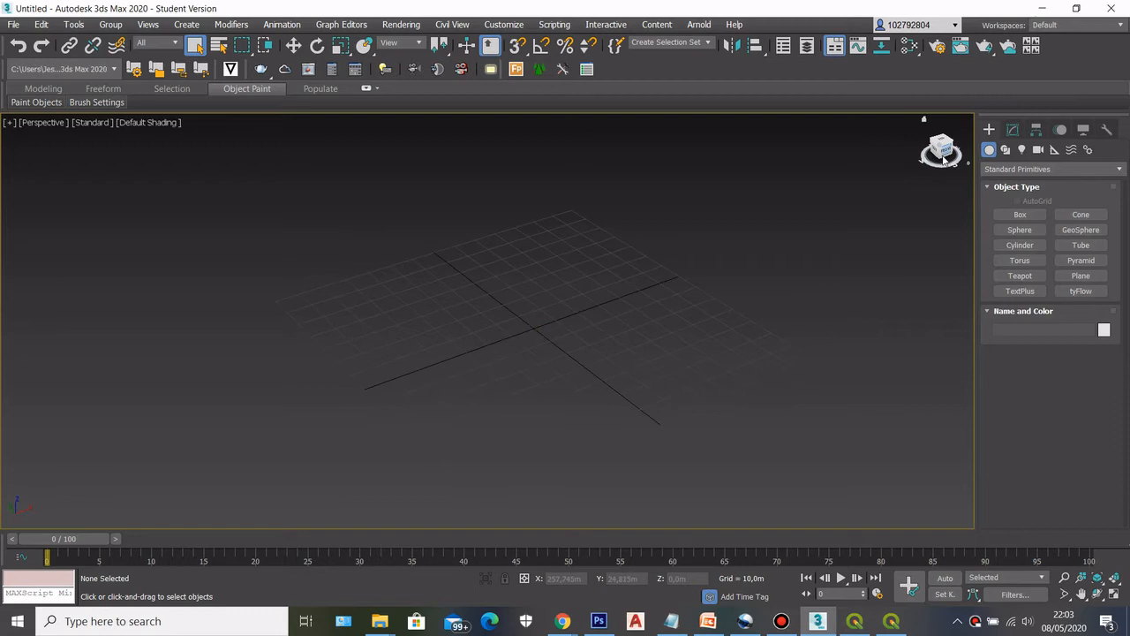
pyautogui.click(1081, 276)
pyautogui.moveTo(456, 488); pyautogui.dragTo(598, 188)
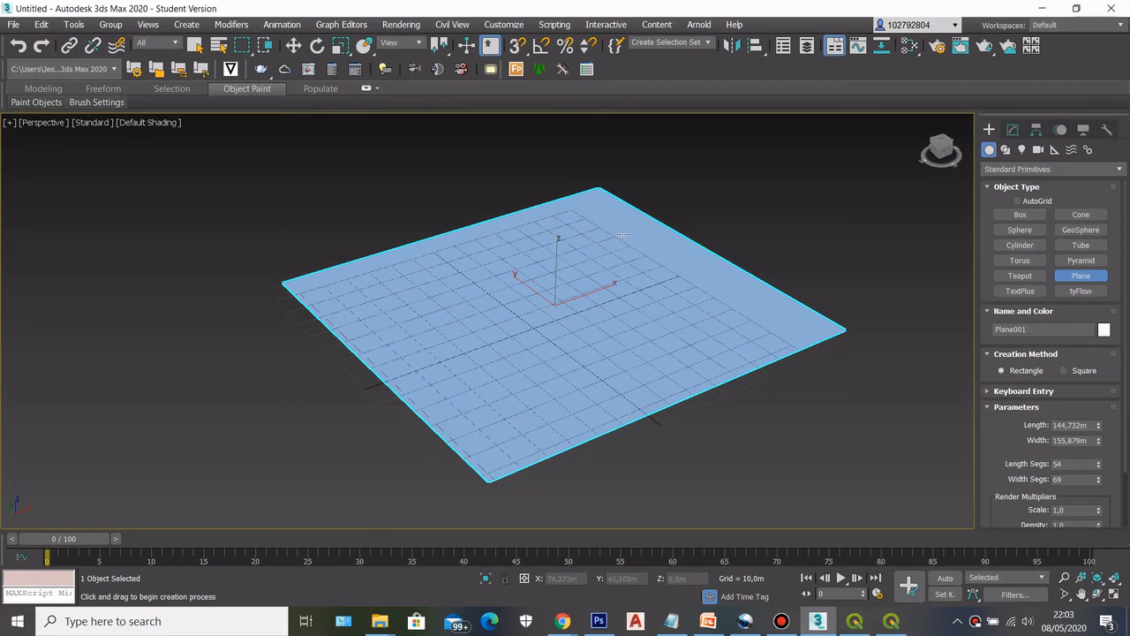
# Turn on edged faces in the perspective view and examine the plane's segment grid up close.
pyautogui.press('F4')
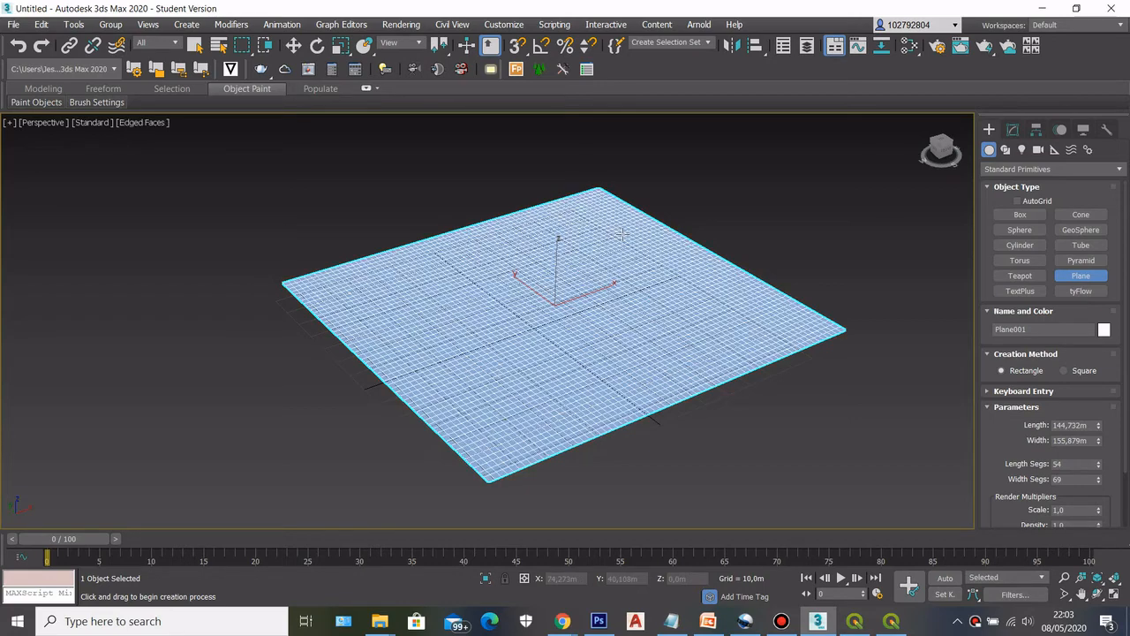
pyautogui.scroll(2, 494, 277)
pyautogui.scroll(2, 523, 322)
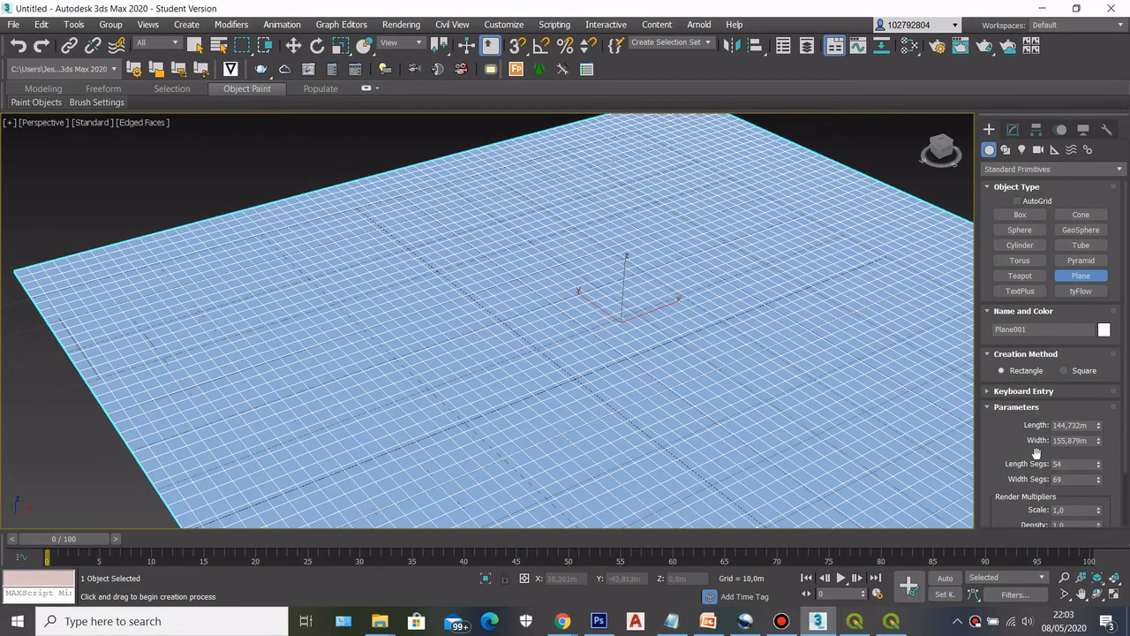
pyautogui.scroll(-3, 708, 334)
pyautogui.scroll(4, 680, 326)
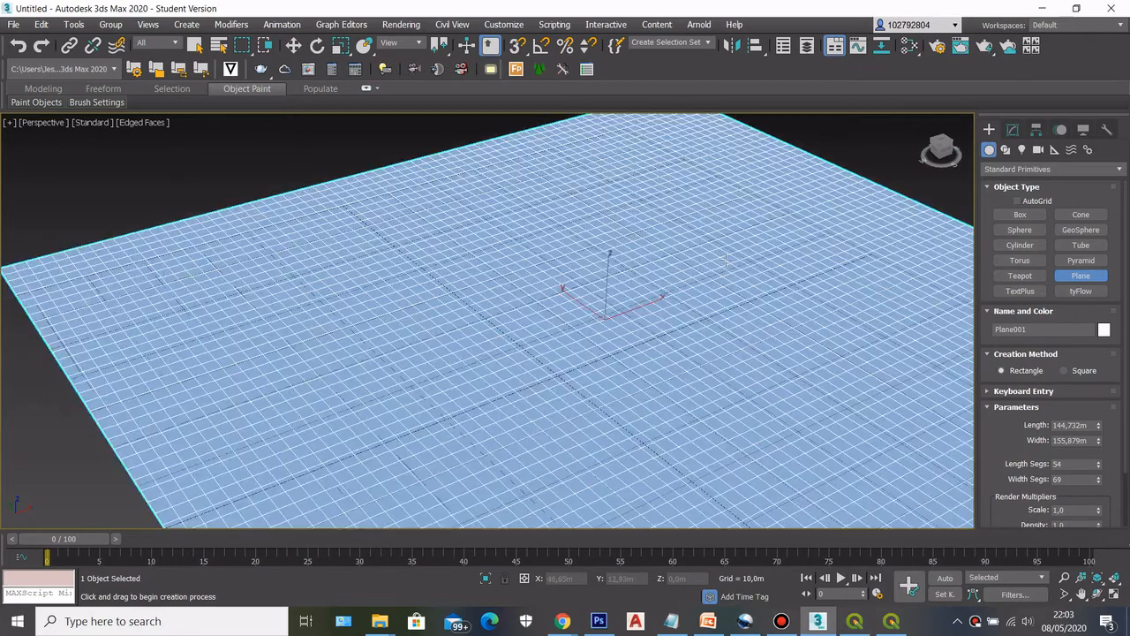
# Set the plane's length segments to 50 and its length to about 169 m.
pyautogui.scroll(-5, 650, 324)
pyautogui.moveTo(1099, 466); pyautogui.dragTo(1100, 464)
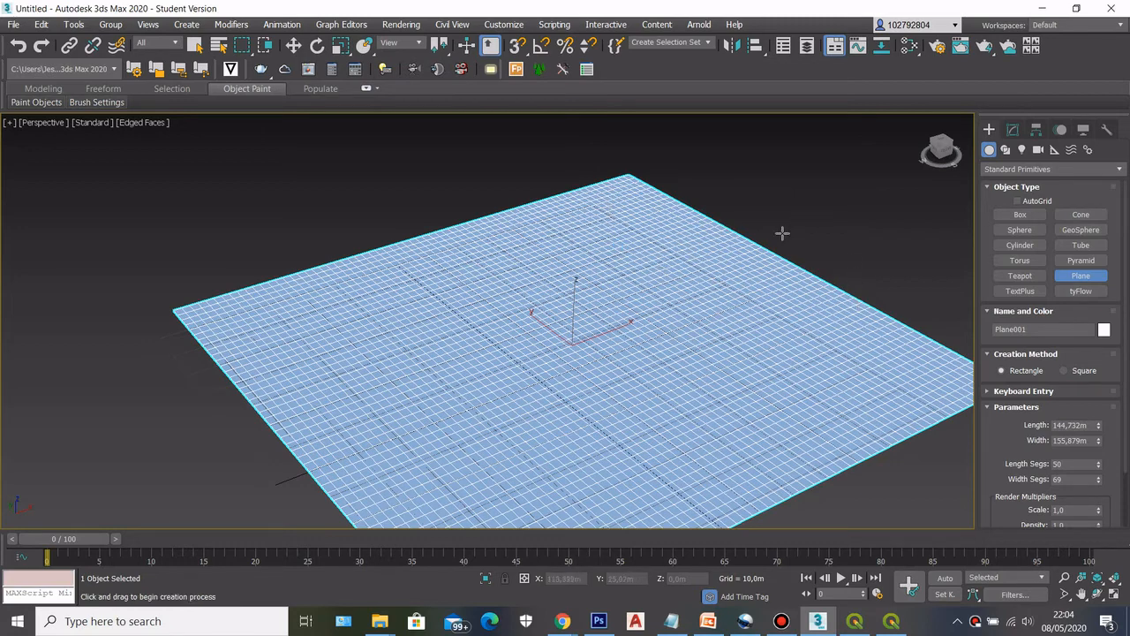
pyautogui.moveTo(941, 150)
pyautogui.mouseDown()
pyautogui.moveTo(927, 155)
pyautogui.moveTo(937, 151)
pyautogui.mouseUp()
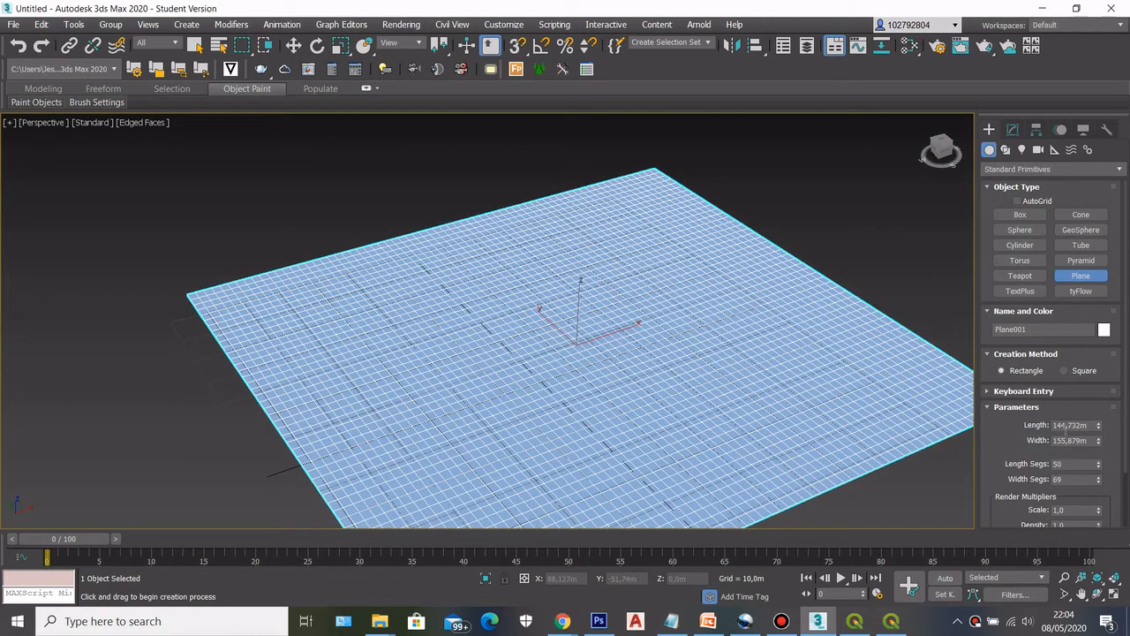
pyautogui.moveTo(1102, 428); pyautogui.dragTo(1095, 414)
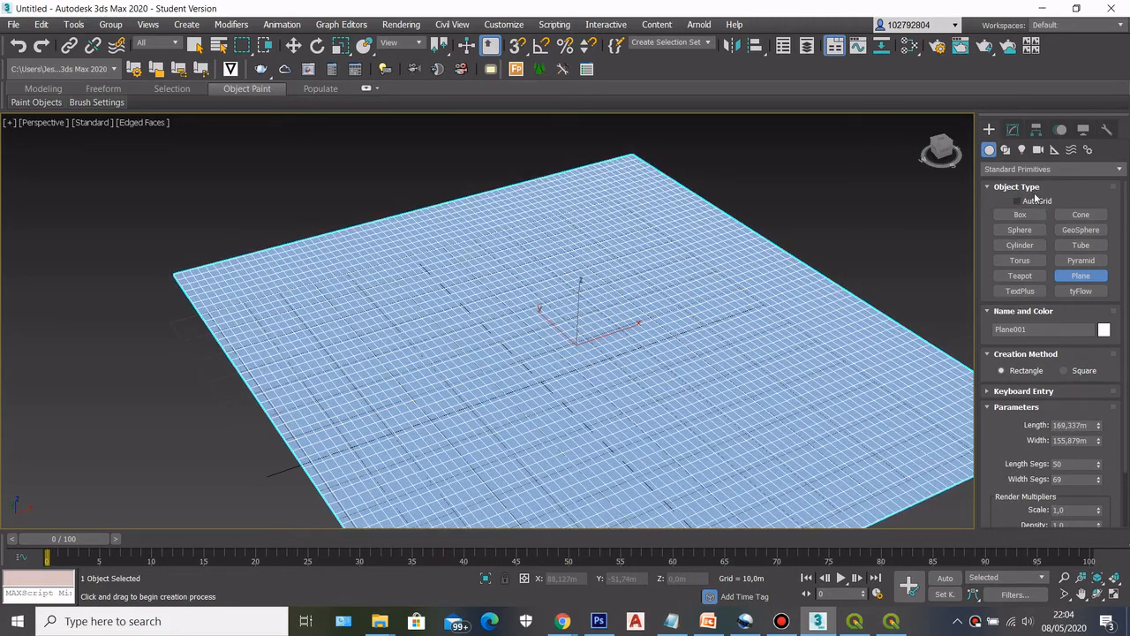
# Add a Displace modifier to the plane.
pyautogui.click(1014, 129)
pyautogui.click(1057, 175)
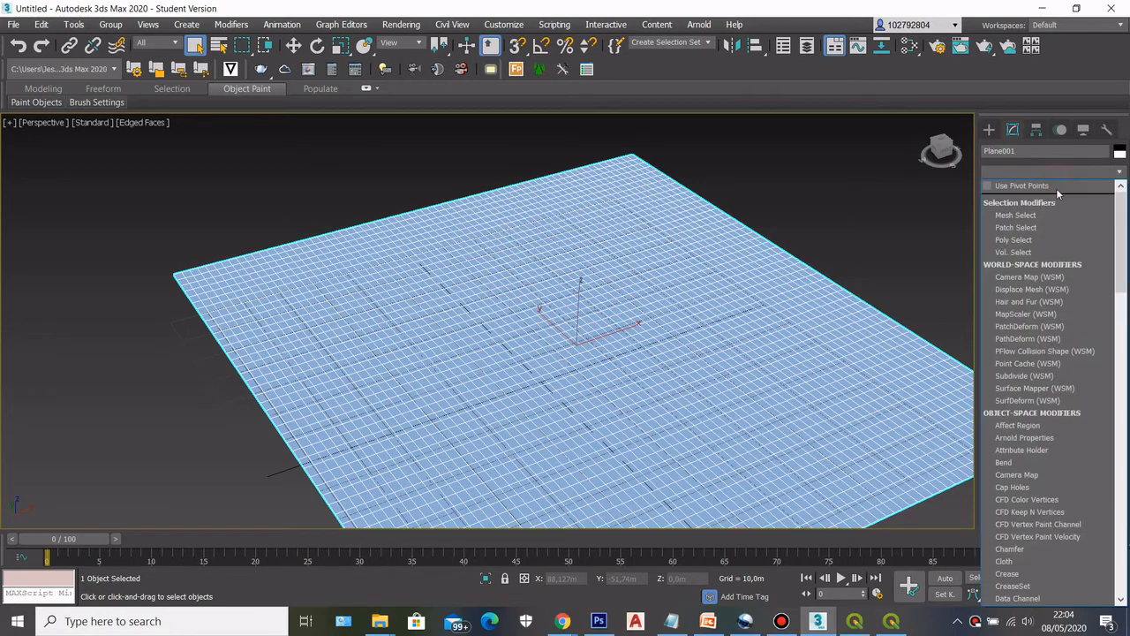
pyautogui.scroll(-5, 1048, 242)
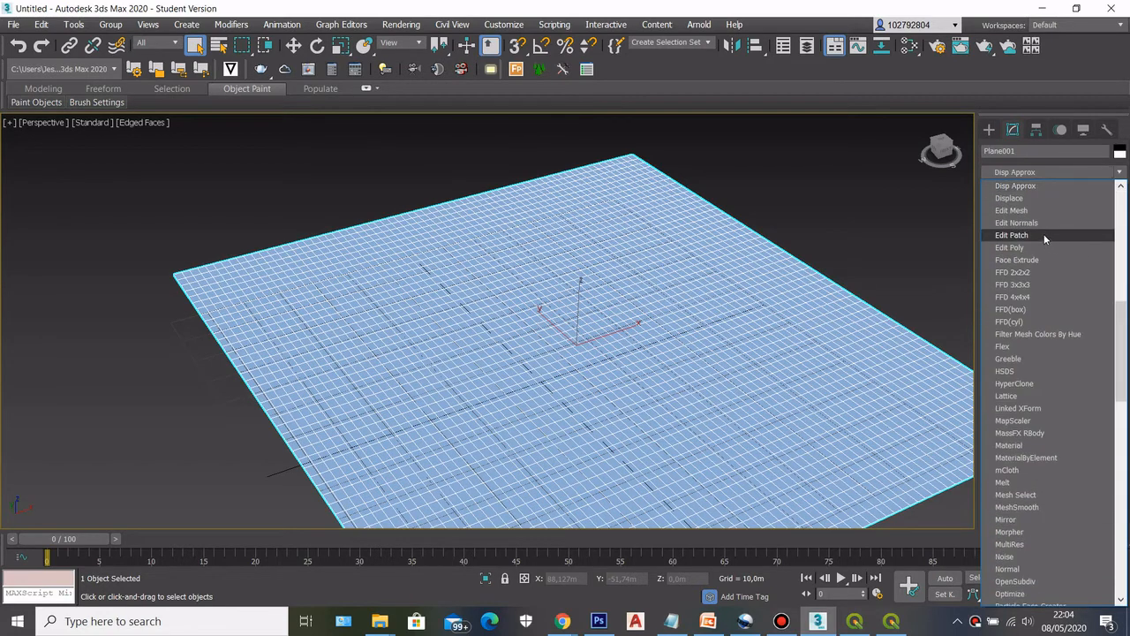
pyautogui.click(1013, 197)
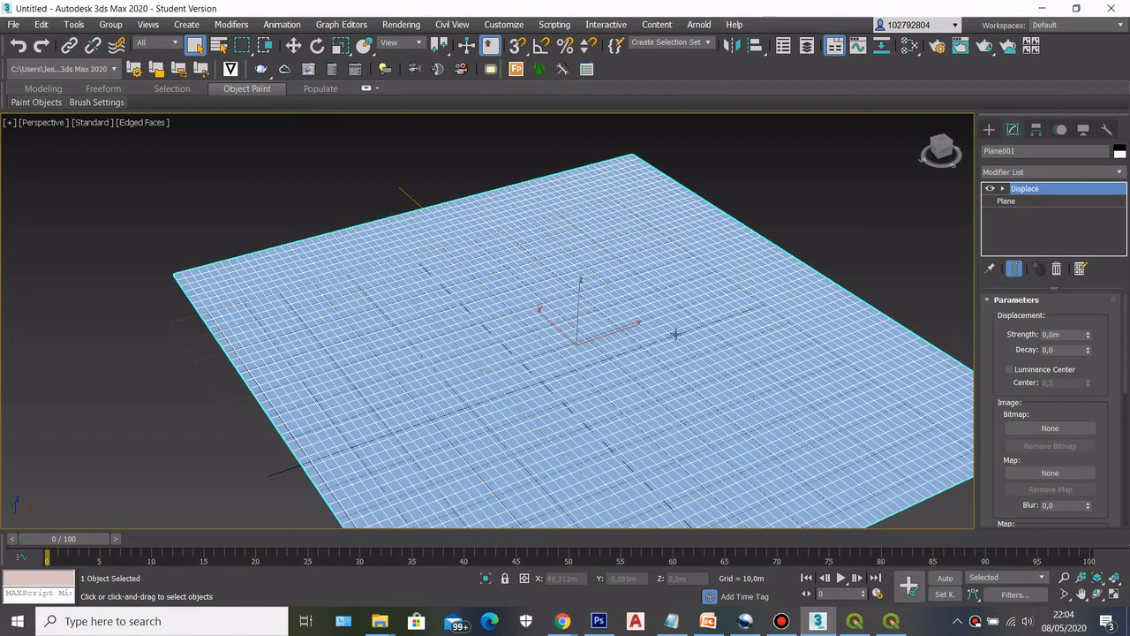
# Load "height map" from D:\M.ARCHUD\Semester 1, 2020\urban informatics\how to video as the Displace modifier's bitmap.
pyautogui.scroll(-2, 675, 334)
pyautogui.scroll(2, 842, 388)
pyautogui.moveTo(1102, 412); pyautogui.dragTo(998, 346)
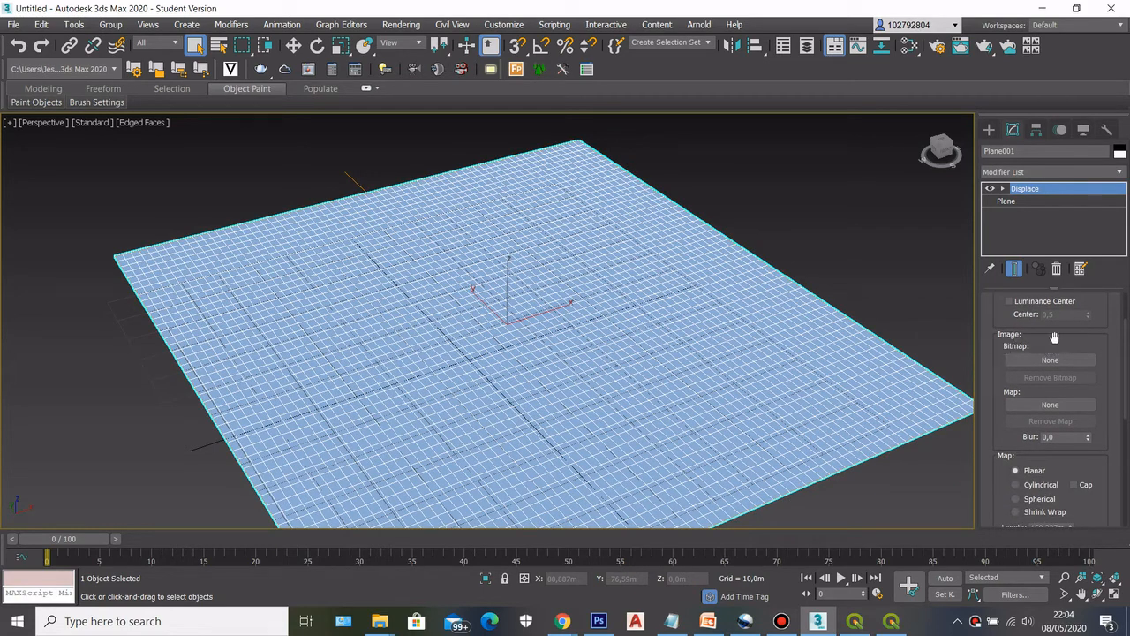
pyautogui.click(1030, 361)
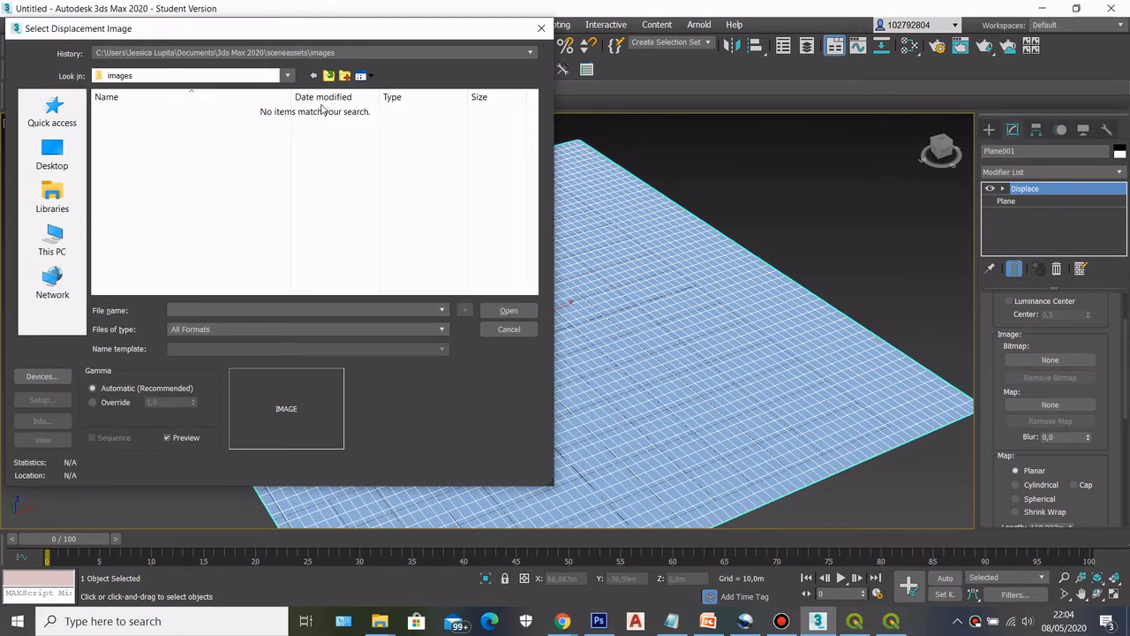
pyautogui.click(287, 75)
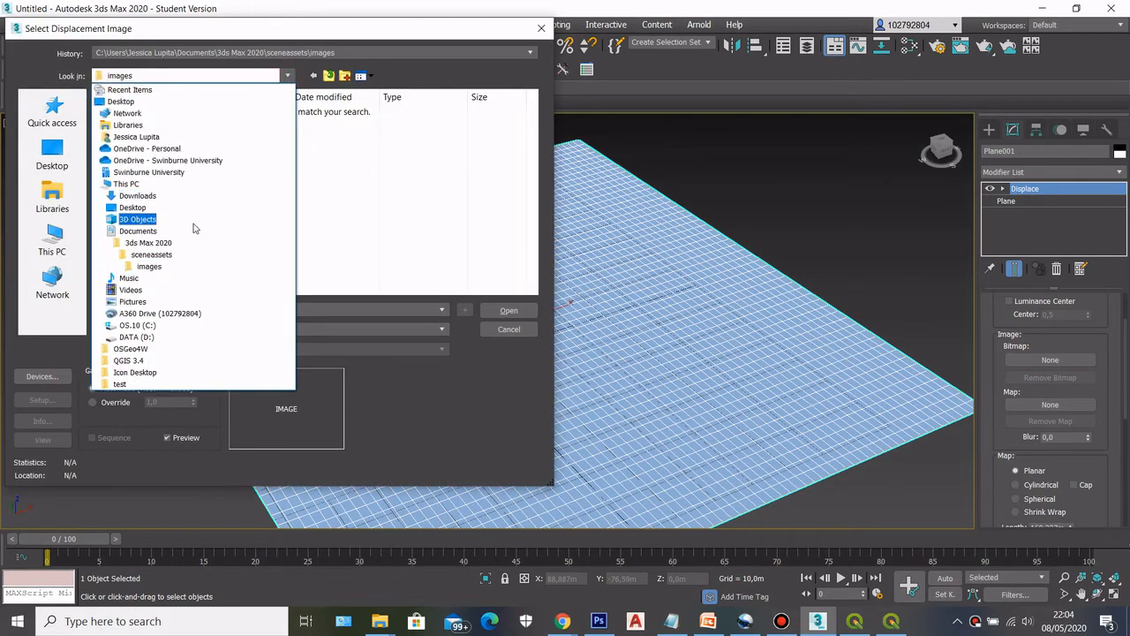
pyautogui.click(196, 336)
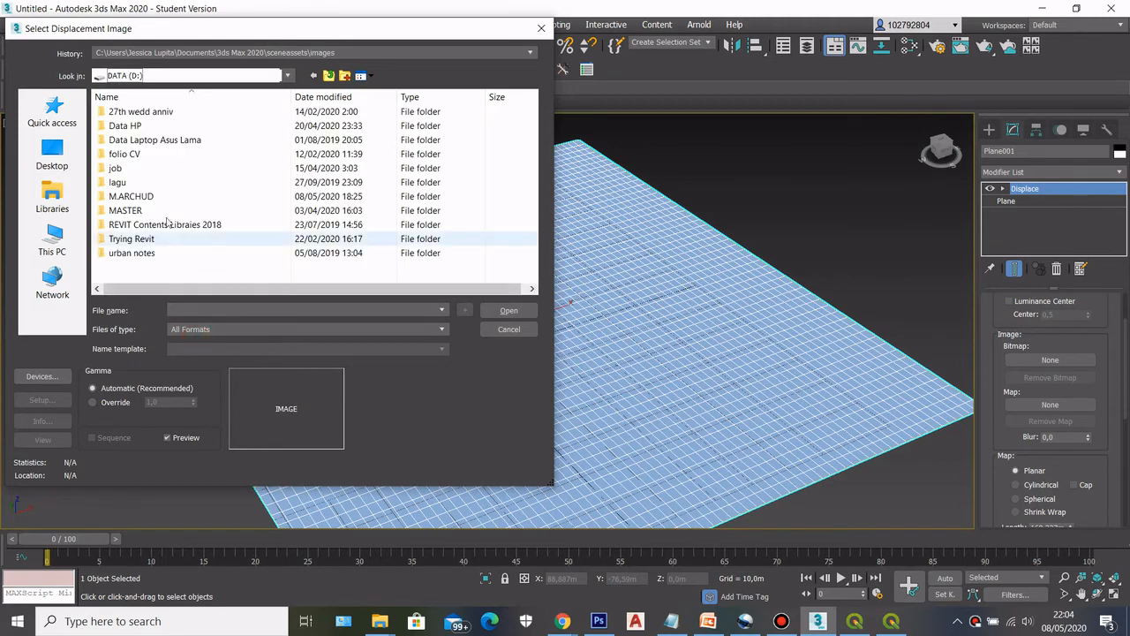
pyautogui.doubleClick(154, 194)
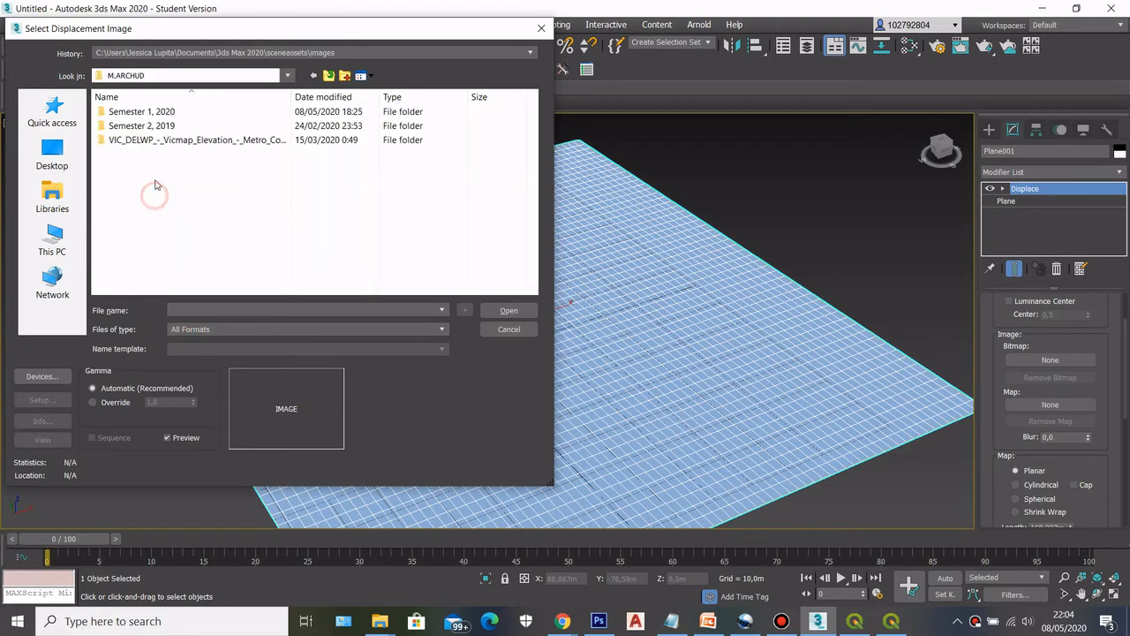
pyautogui.doubleClick(145, 111)
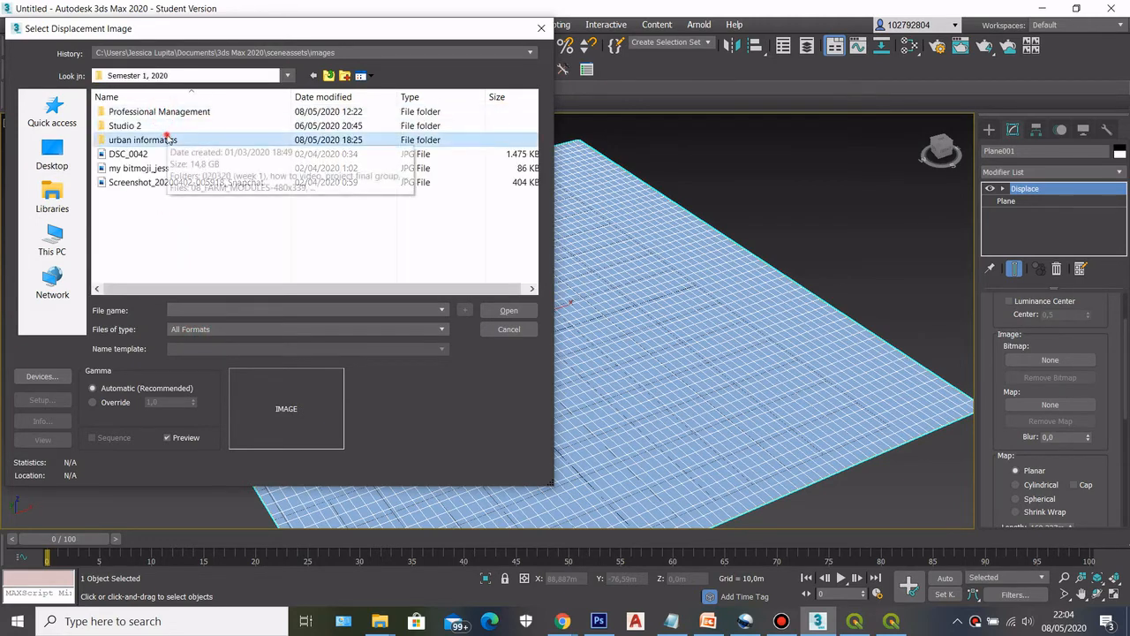
pyautogui.doubleClick(167, 140)
pyautogui.doubleClick(264, 168)
pyautogui.scroll(-3, 322, 172)
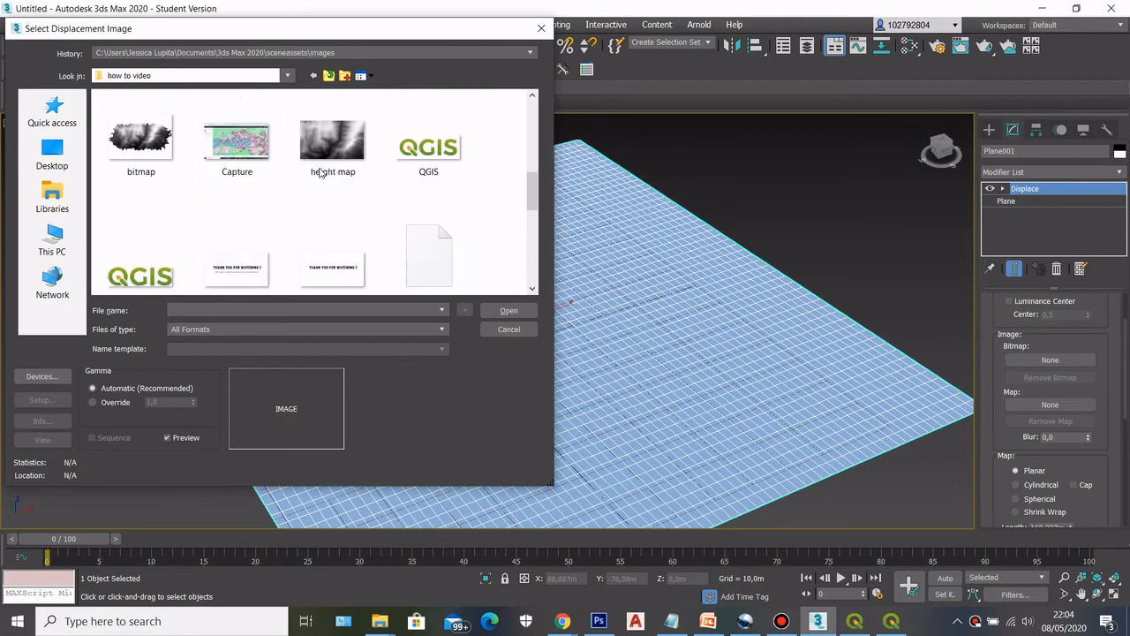
pyautogui.click(357, 172)
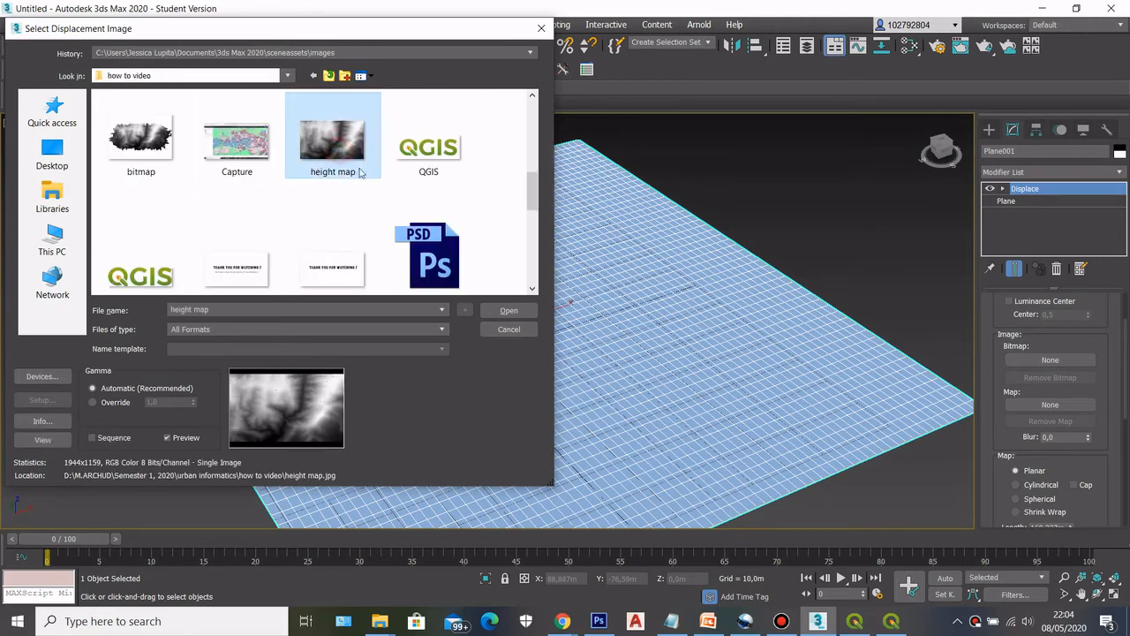
pyautogui.click(505, 311)
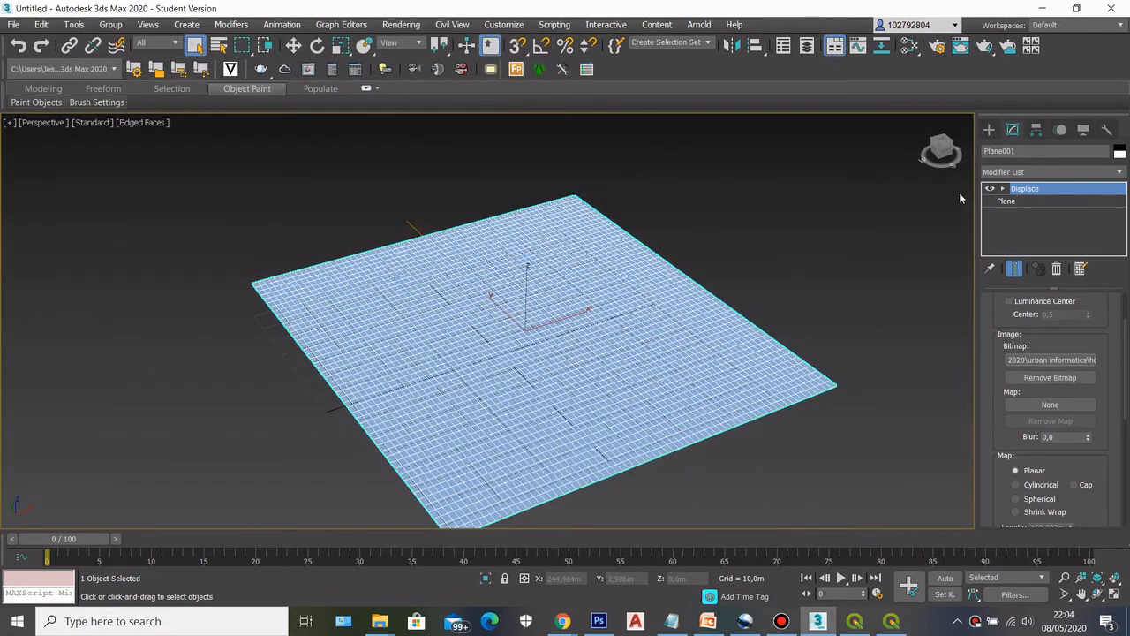
# Raise the displacement strength to about 24.4 m and turn off edged faces in the perspective view.
pyautogui.scroll(3, 1088, 377)
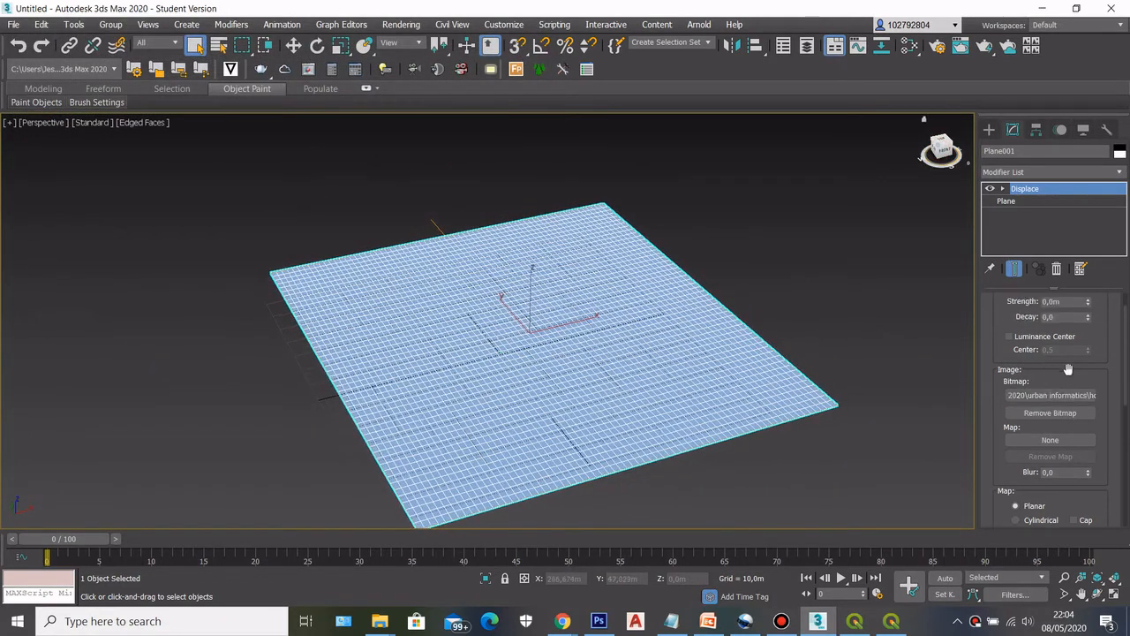
pyautogui.scroll(4, 859, 372)
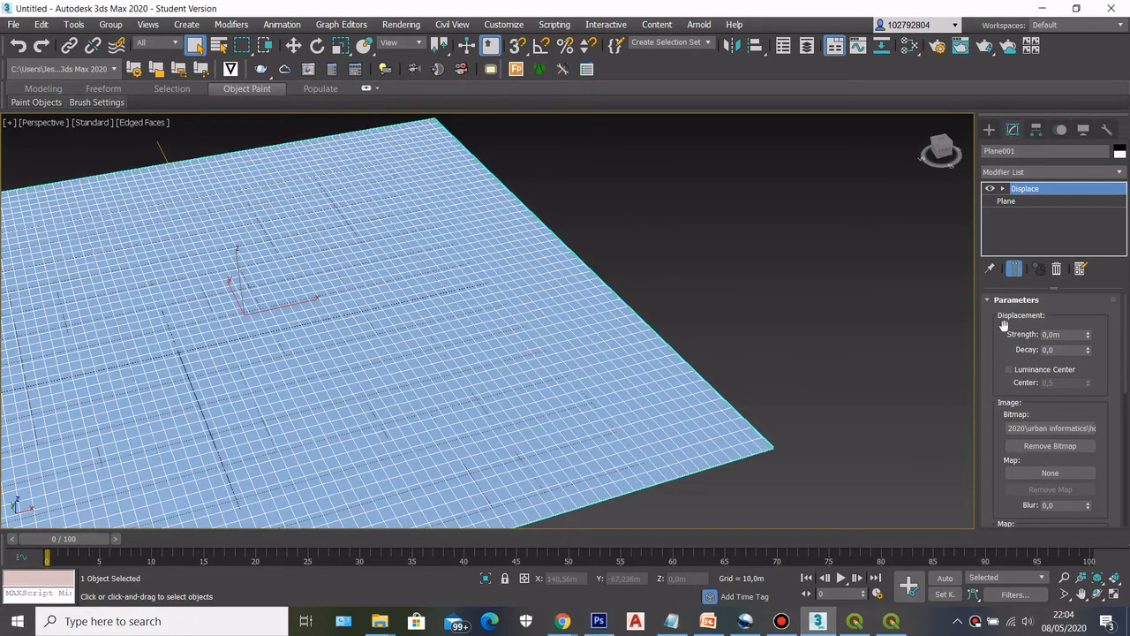
pyautogui.scroll(-4, 664, 359)
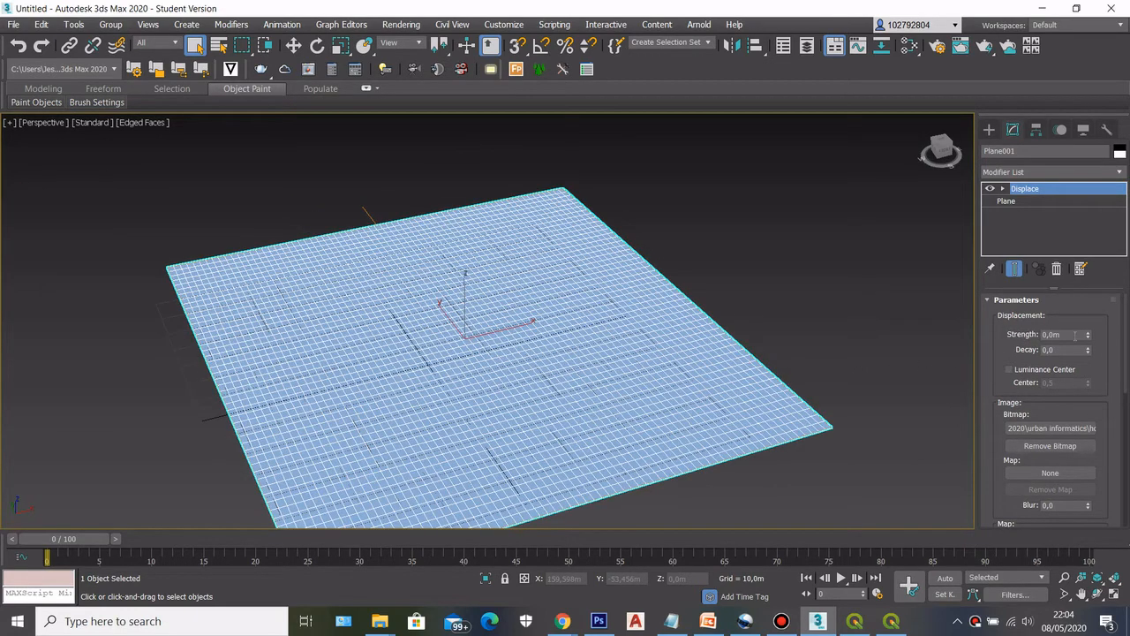
pyautogui.moveTo(1087, 335); pyautogui.dragTo(1099, 142)
pyautogui.moveTo(1086, 338); pyautogui.dragTo(1091, 129)
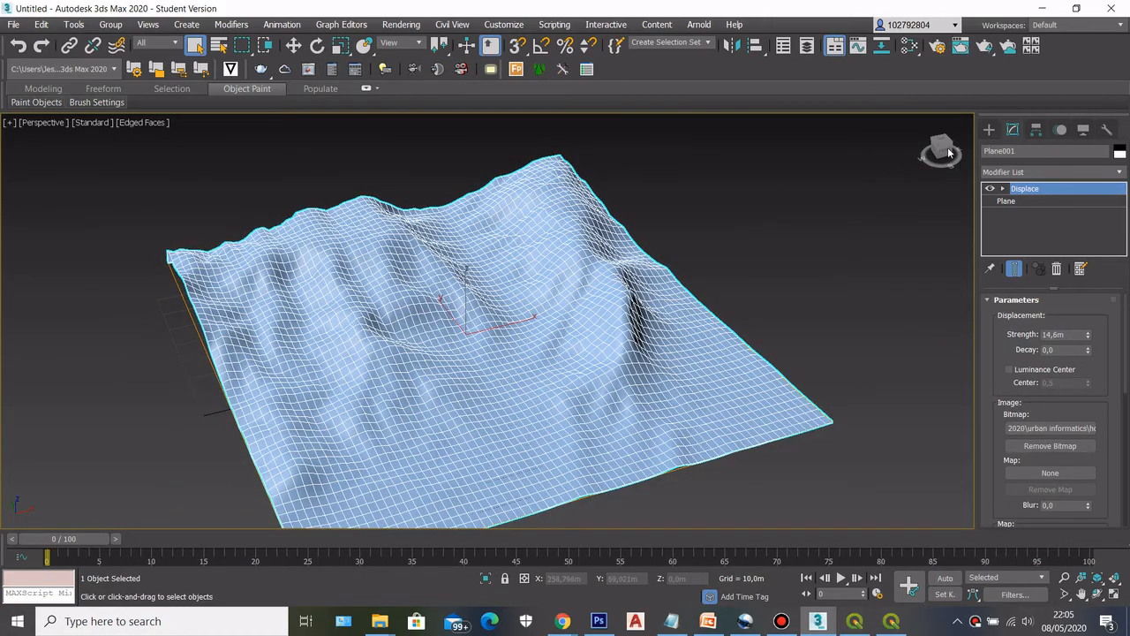
pyautogui.moveTo(949, 154); pyautogui.dragTo(992, 299)
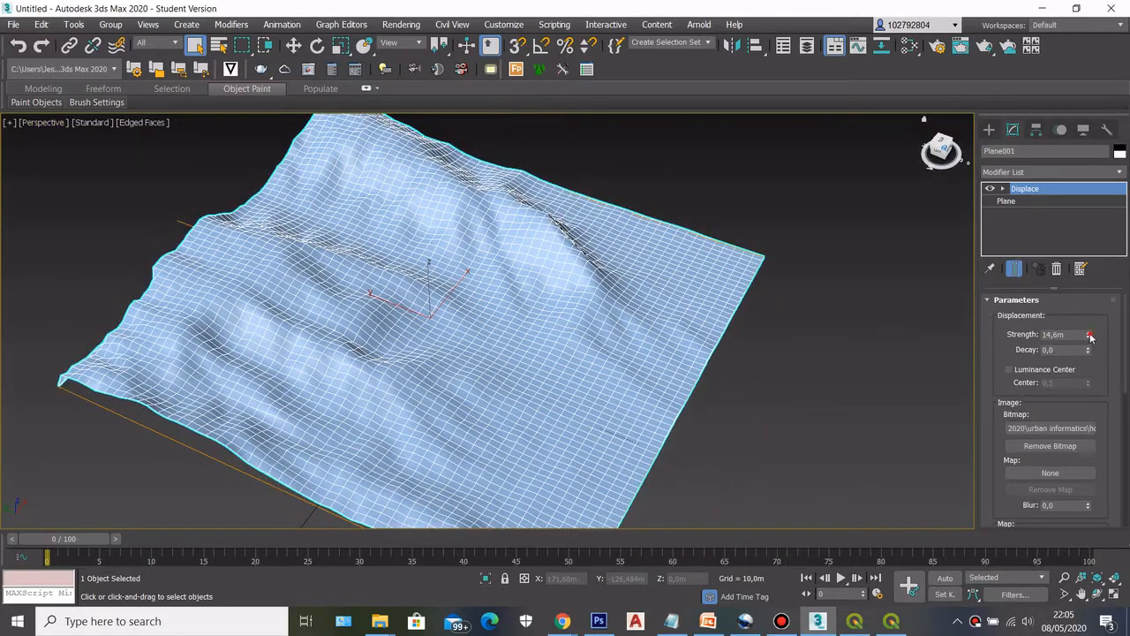
pyautogui.moveTo(1090, 336); pyautogui.dragTo(1105, 295)
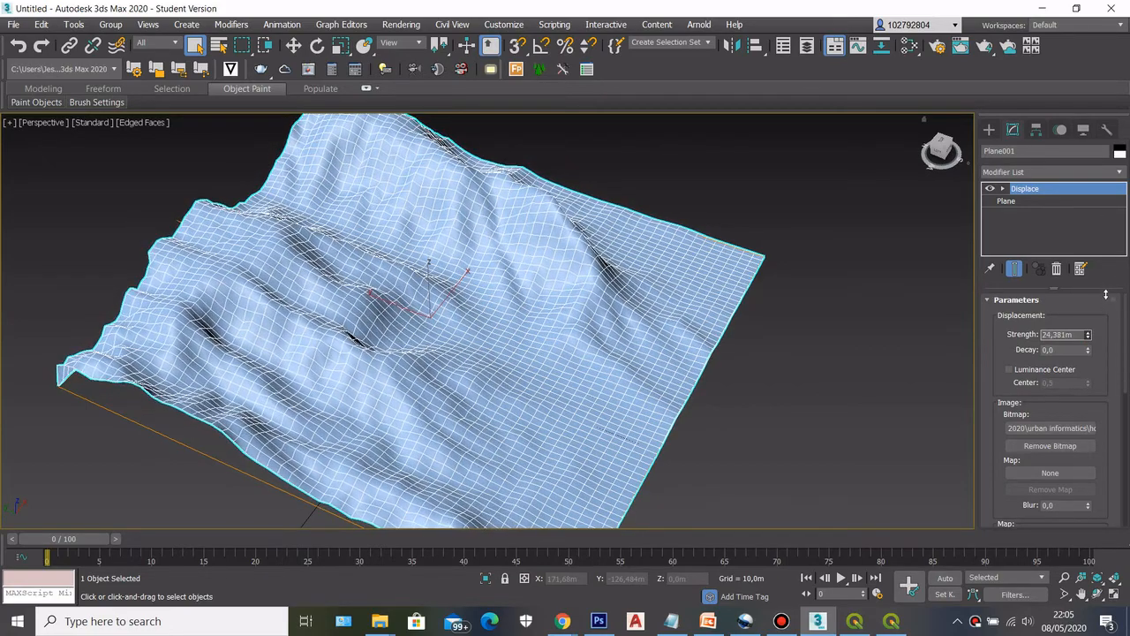
pyautogui.moveTo(943, 154)
pyautogui.mouseDown()
pyautogui.moveTo(934, 113)
pyautogui.moveTo(922, 132)
pyautogui.moveTo(941, 163)
pyautogui.mouseUp()
pyautogui.press('F4')
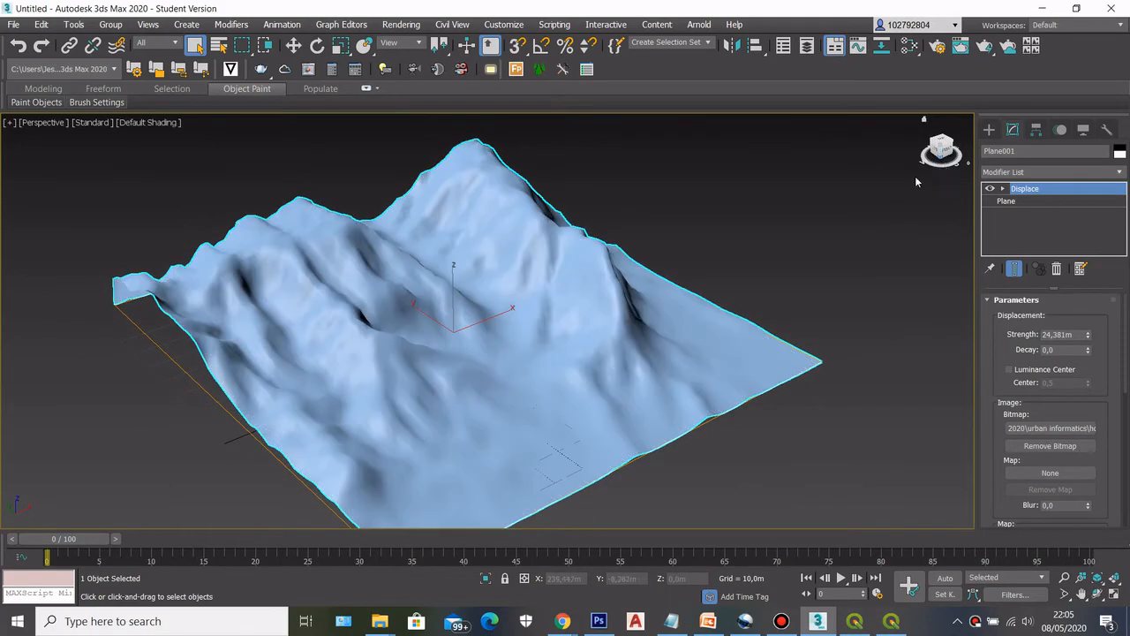
# Compare the shaded 3D terrain in 3ds Max with the boxed area on the AURIN Portal map in Chrome.
pyautogui.moveTo(446, 326); pyautogui.dragTo(765, 384)
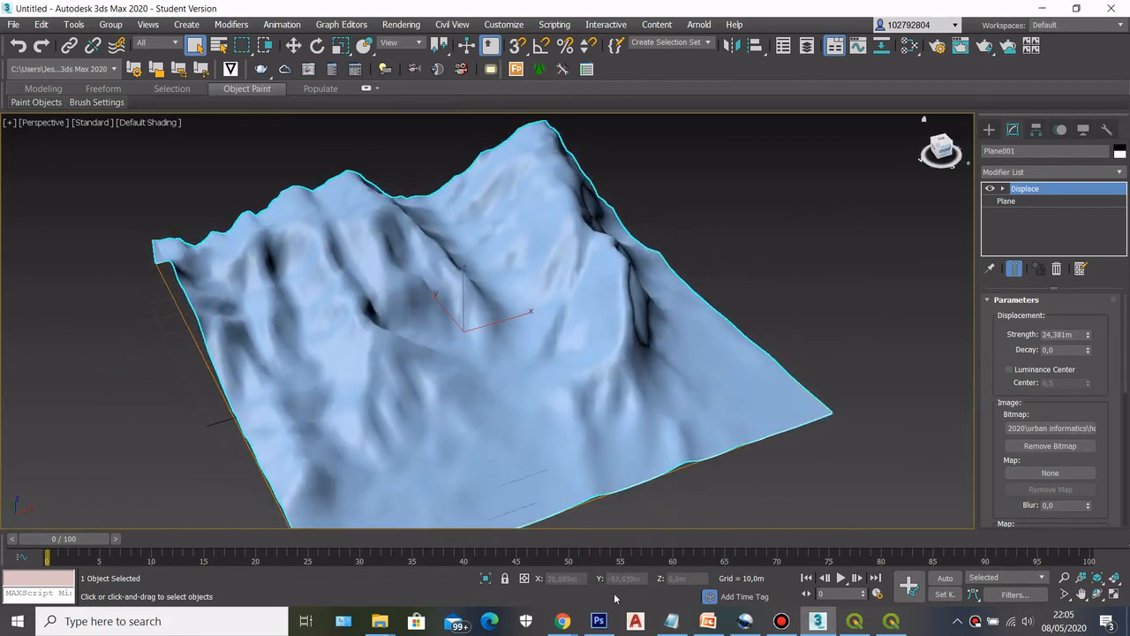
pyautogui.moveTo(562, 620)
pyautogui.click(719, 565)
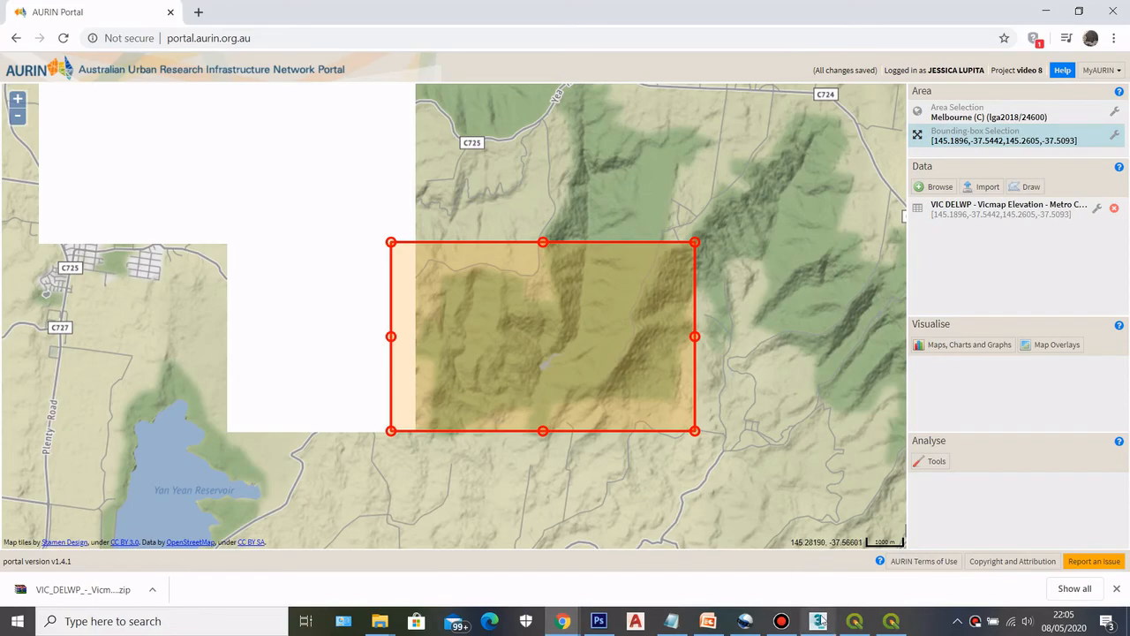
pyautogui.click(817, 620)
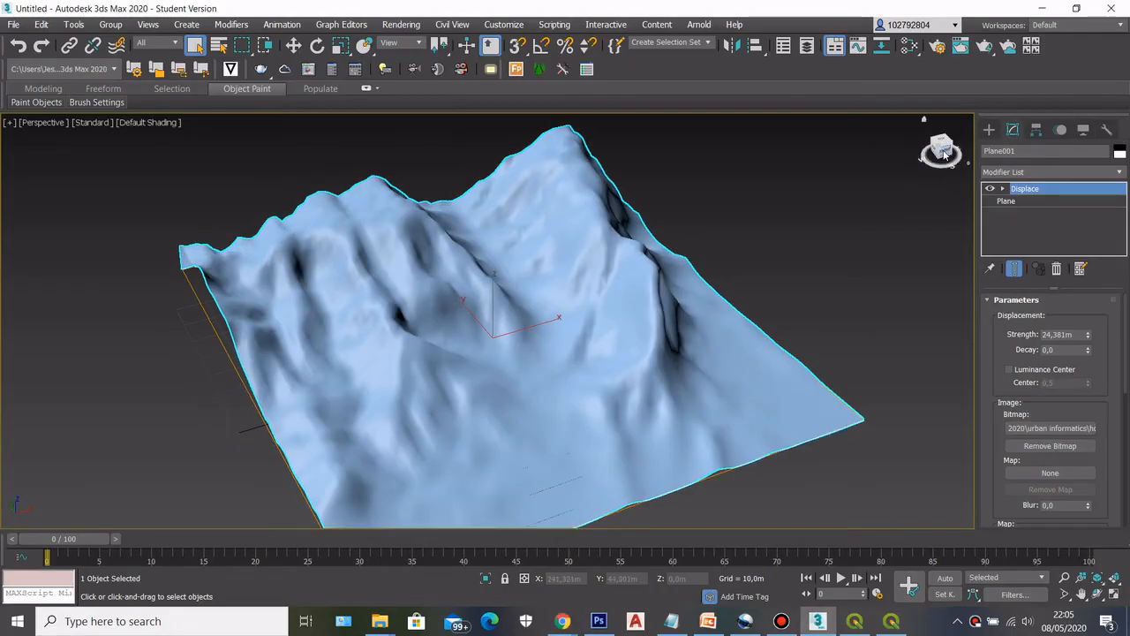
pyautogui.moveTo(940, 151); pyautogui.dragTo(459, 365)
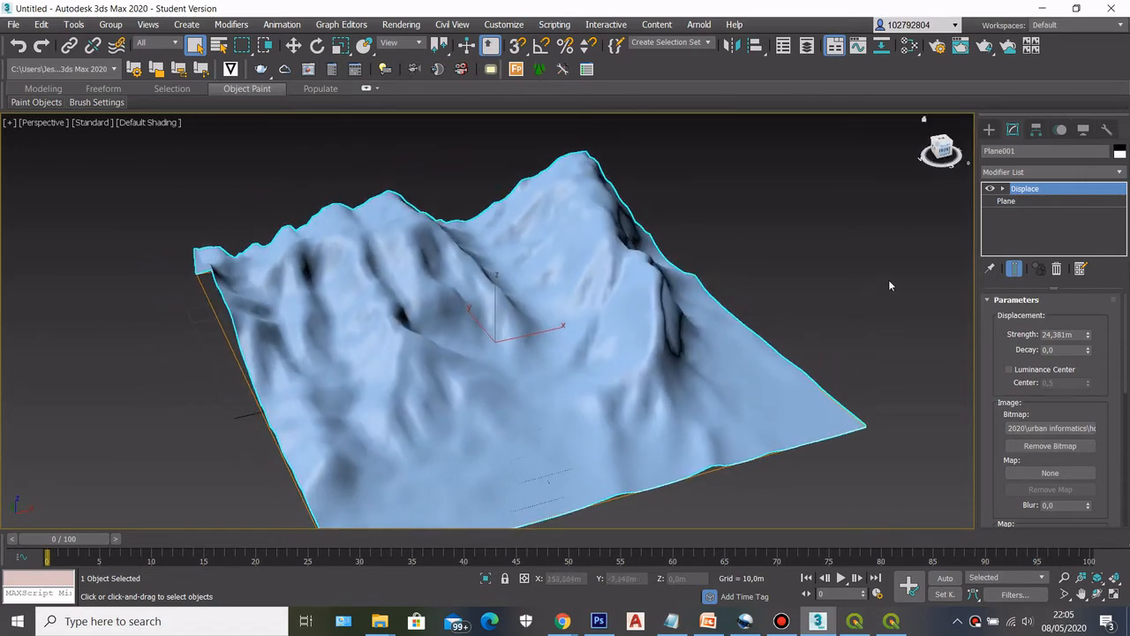
pyautogui.scroll(-3, 805, 374)
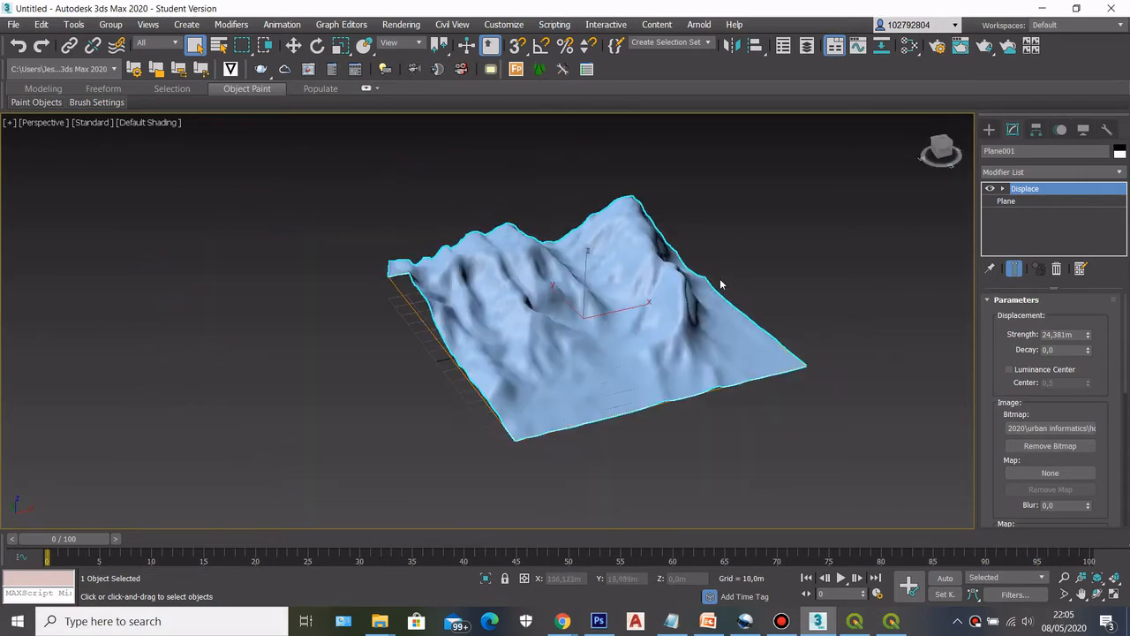
pyautogui.scroll(3, 601, 300)
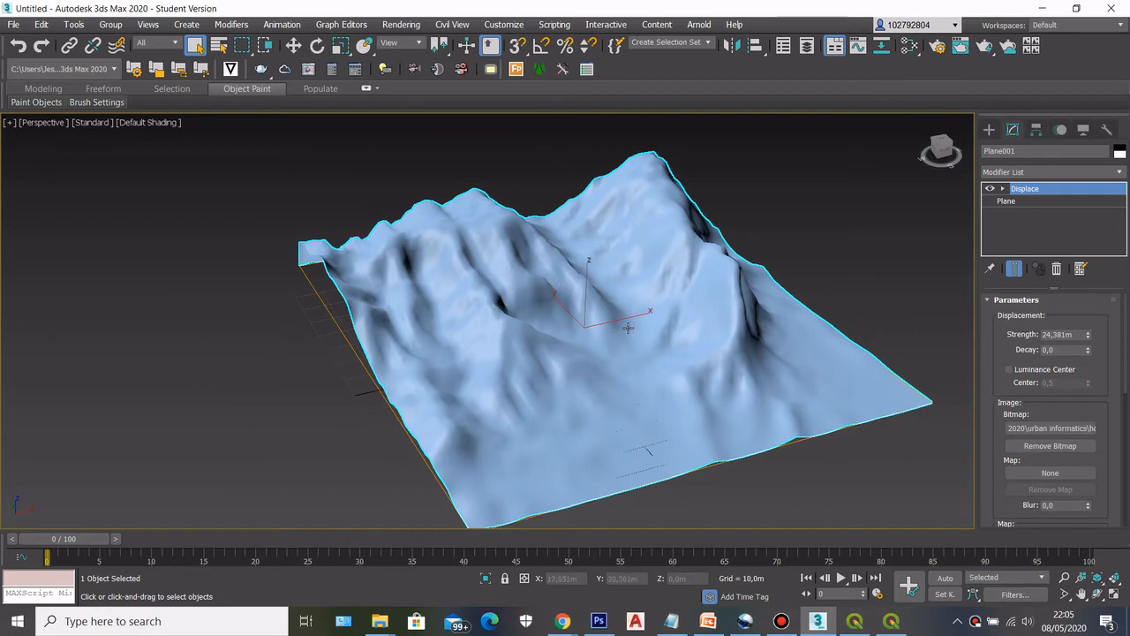
pyautogui.moveTo(951, 147); pyautogui.dragTo(947, 131)
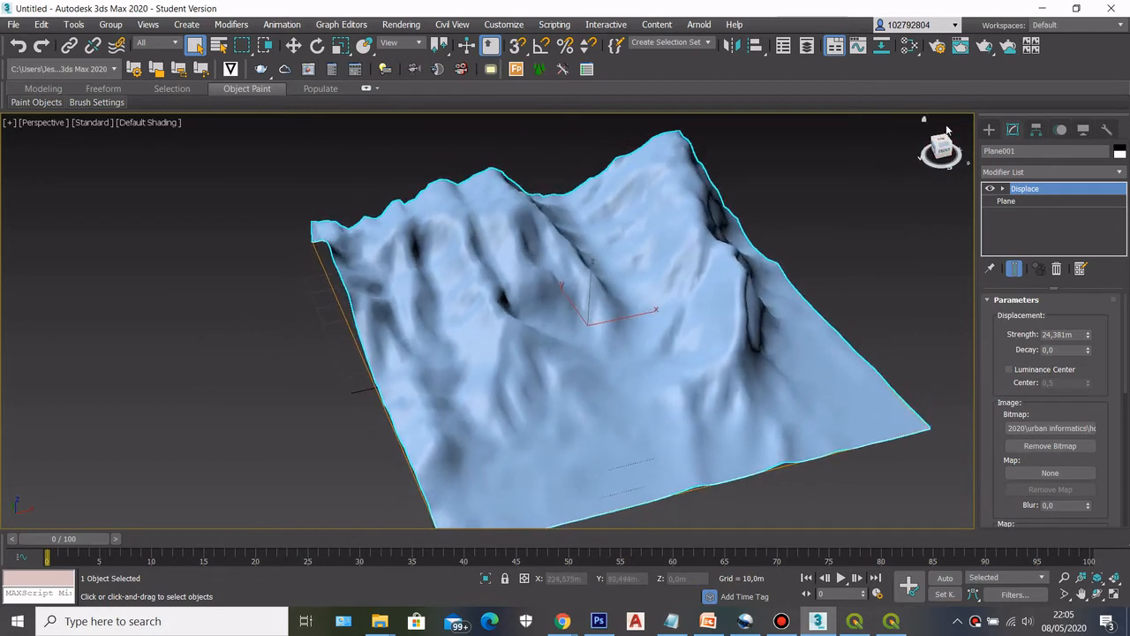
# Open the Slate Material Editor and disconnect the existing gradient map from the standard material's Diffuse Color.
pyautogui.click(909, 51)
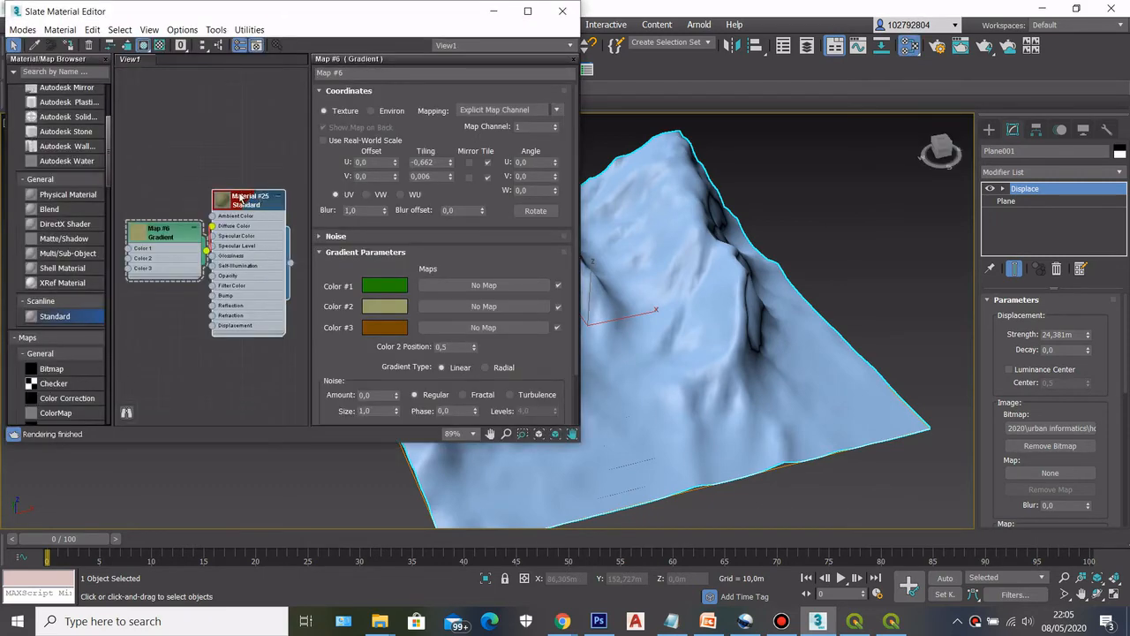
pyautogui.moveTo(241, 200); pyautogui.dragTo(252, 201)
pyautogui.moveTo(165, 235); pyautogui.dragTo(145, 234)
pyautogui.moveTo(237, 207); pyautogui.dragTo(226, 206)
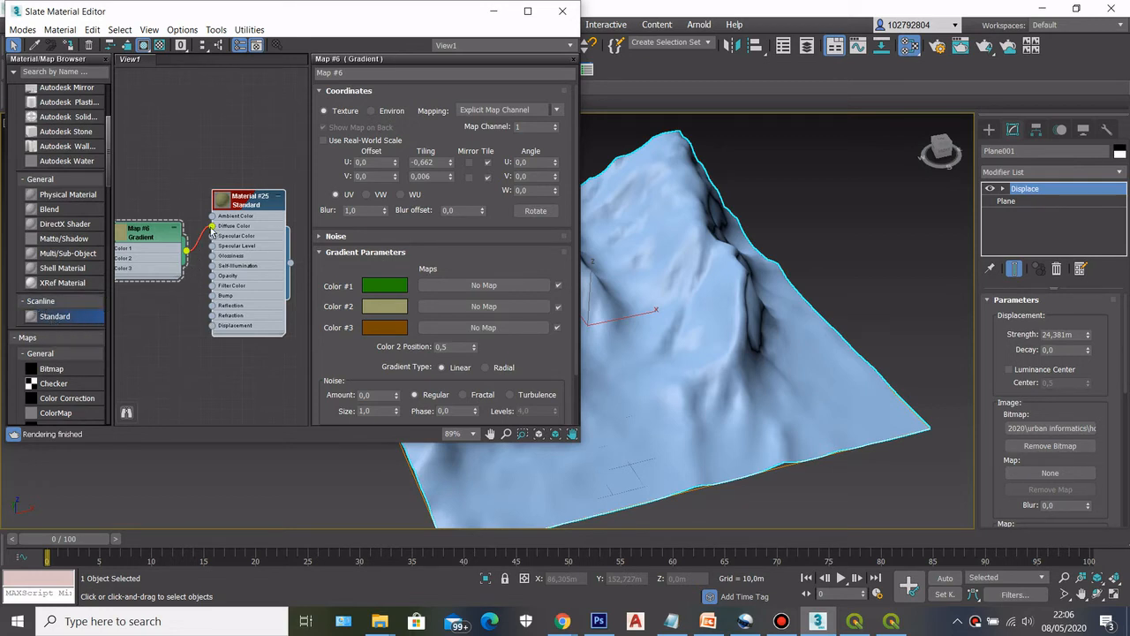
pyautogui.moveTo(211, 228)
pyautogui.mouseDown()
pyautogui.moveTo(195, 294)
pyautogui.moveTo(213, 236)
pyautogui.mouseUp()
# Connect a new Gradient map to the standard material's Diffuse Color and place its node above the old gradient.
pyautogui.click(213, 228)
pyautogui.moveTo(220, 216)
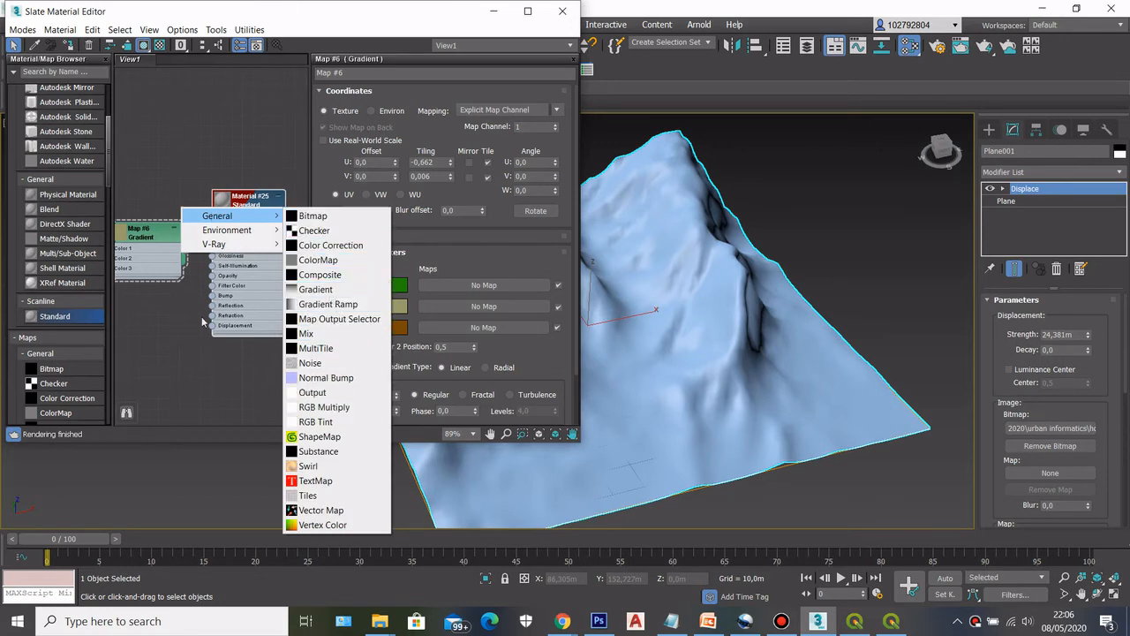
pyautogui.click(316, 290)
pyautogui.moveTo(183, 254); pyautogui.dragTo(152, 201)
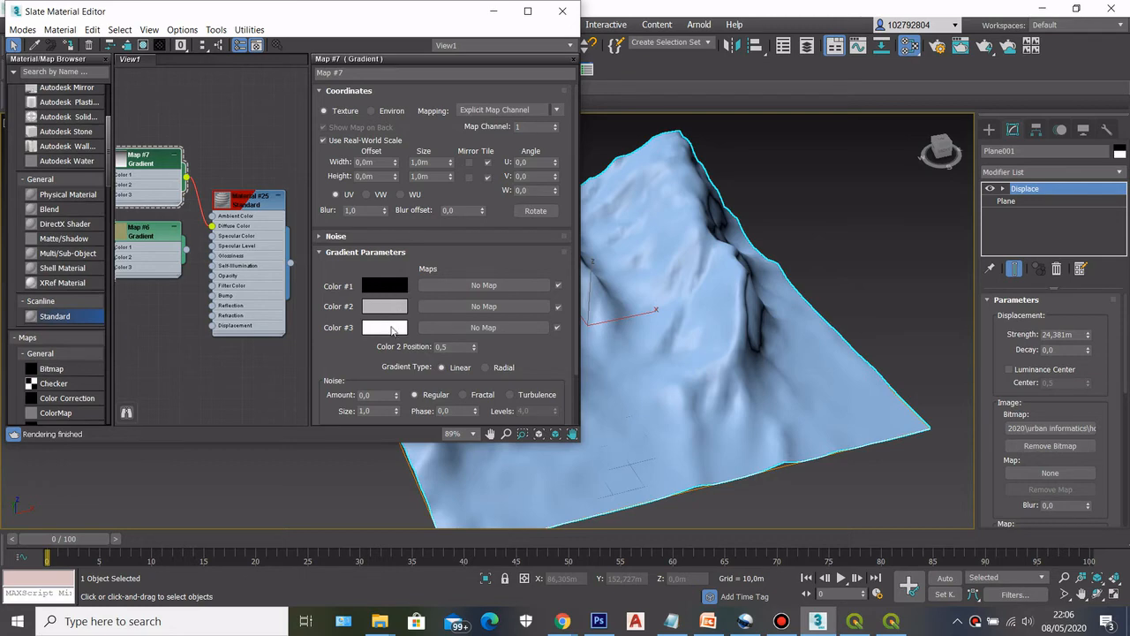
pyautogui.rightClick(174, 163)
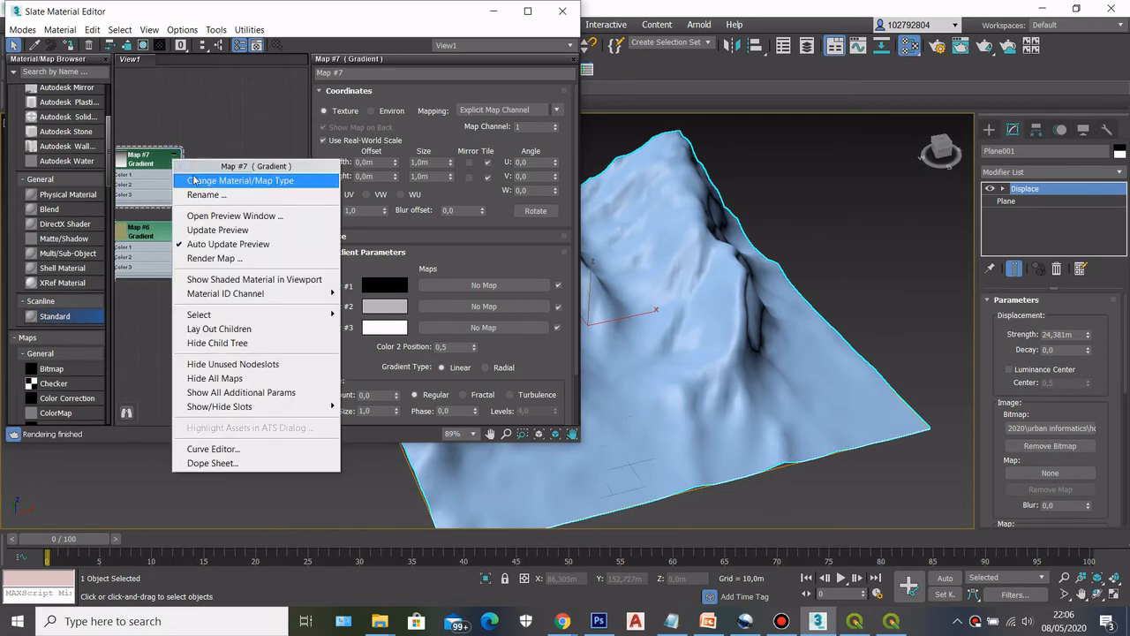
pyautogui.click(231, 183)
pyautogui.rightClick(235, 201)
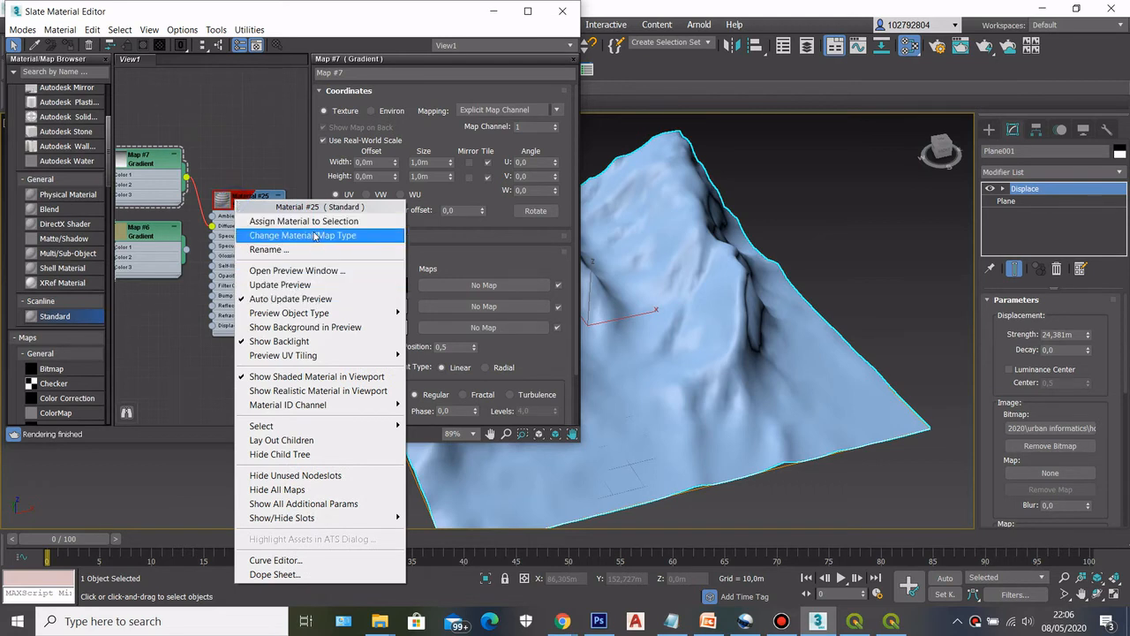
pyautogui.click(221, 168)
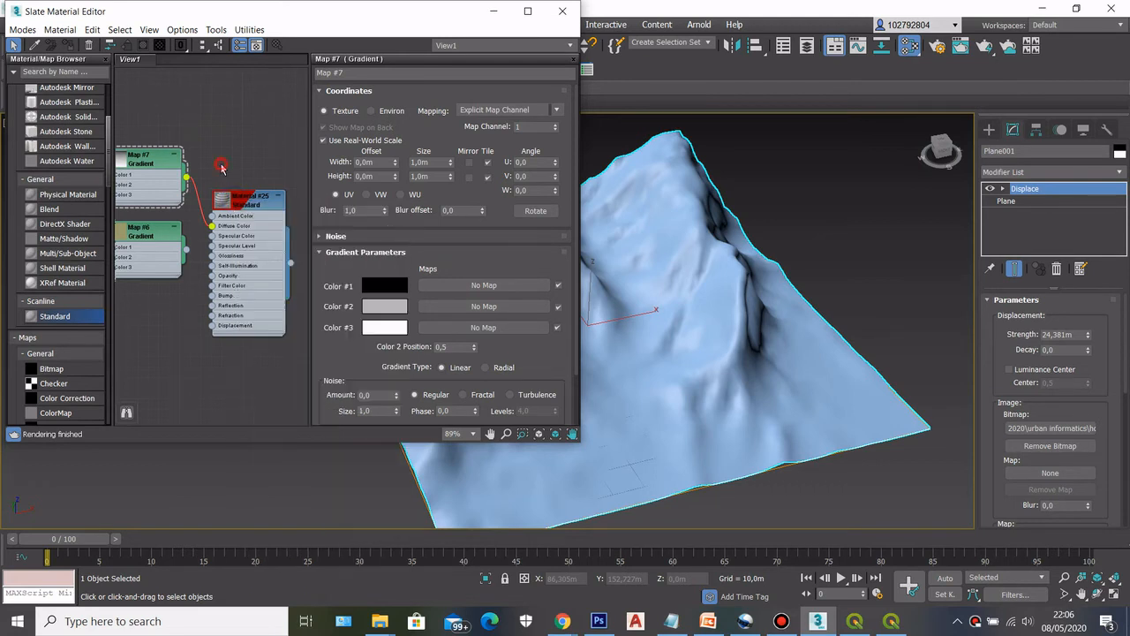
pyautogui.moveTo(291, 271); pyautogui.dragTo(301, 215)
pyautogui.click(179, 181)
pyautogui.rightClick(174, 160)
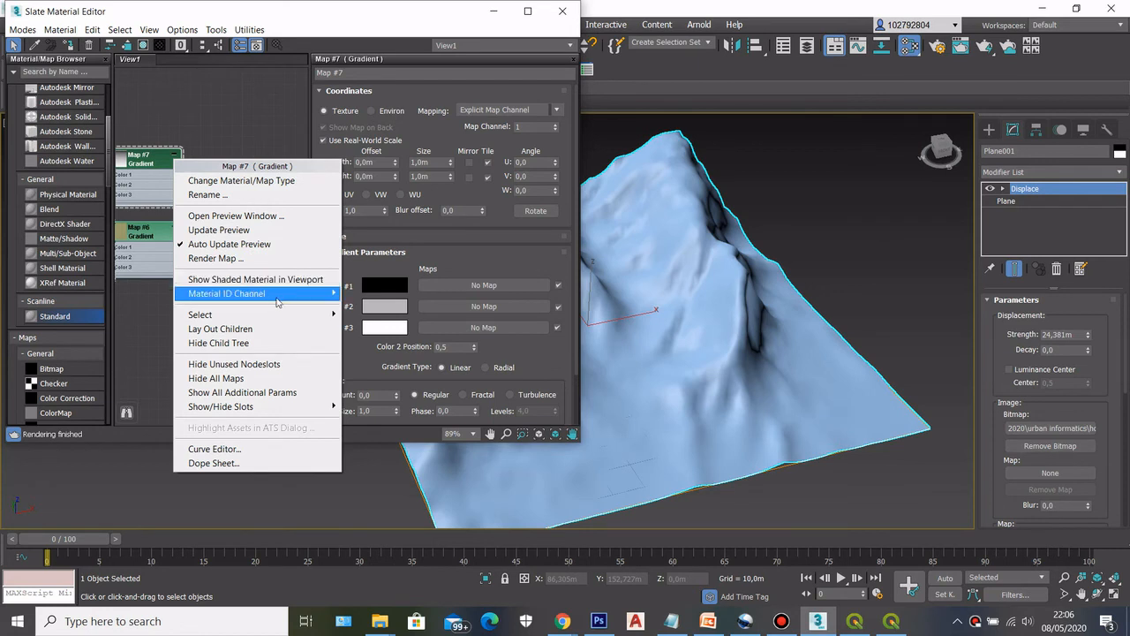
# Delete the newer gradient in favour of the earlier coloured Gradient map on Diffuse Color, and assign the standard material to the terrain plane.
pyautogui.click(164, 161)
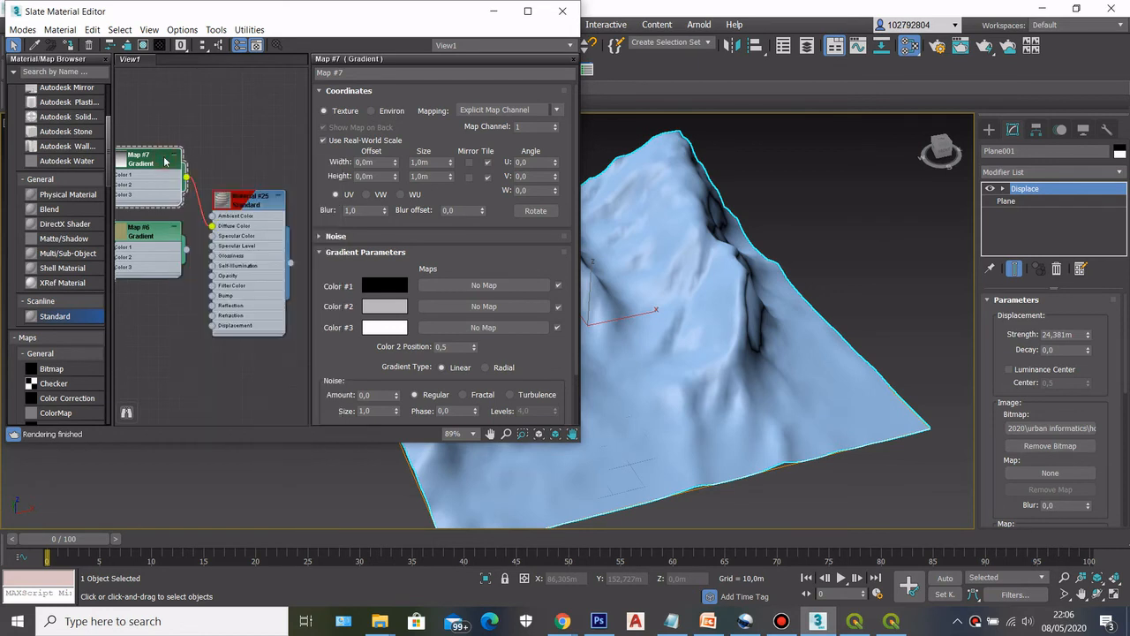
pyautogui.press('Delete')
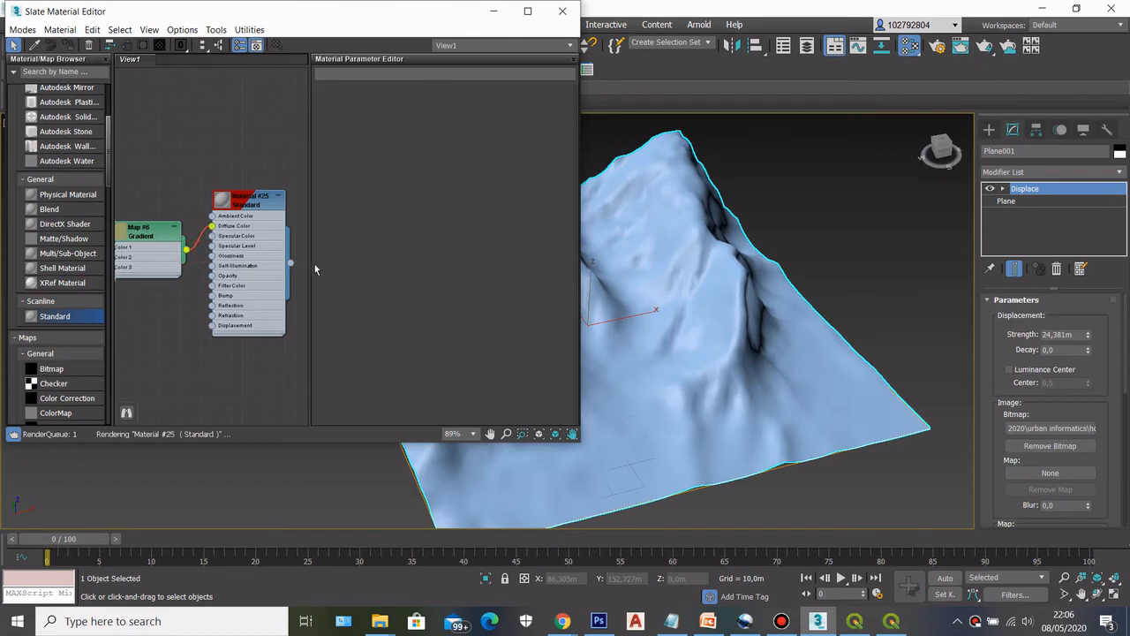
pyautogui.moveTo(290, 262); pyautogui.dragTo(681, 333)
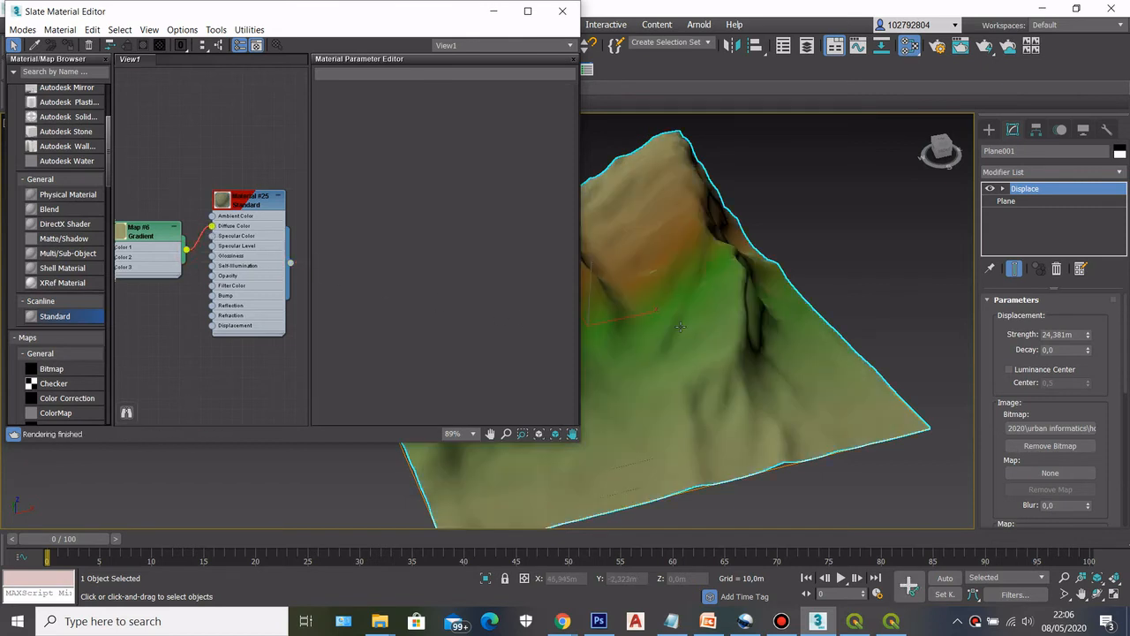
# Examine the gradient-coloured terrain in the perspective view from different angles and distances.
pyautogui.scroll(-4, 805, 333)
pyautogui.scroll(2, 778, 360)
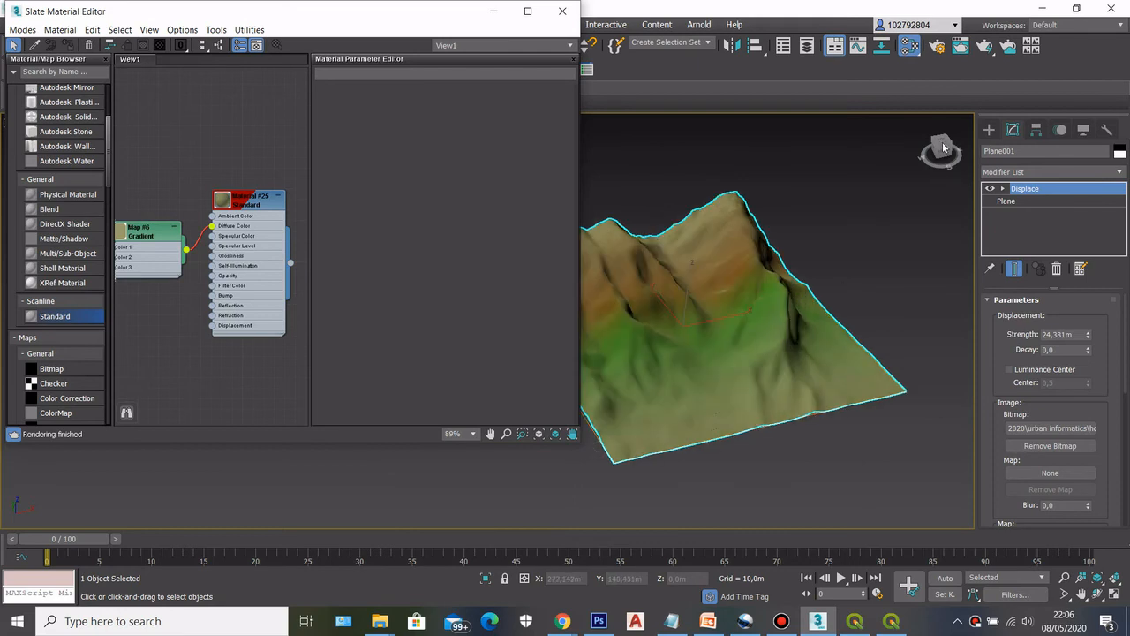
pyautogui.moveTo(943, 147); pyautogui.dragTo(750, 313)
pyautogui.scroll(-3, 765, 294)
pyautogui.scroll(4, 786, 309)
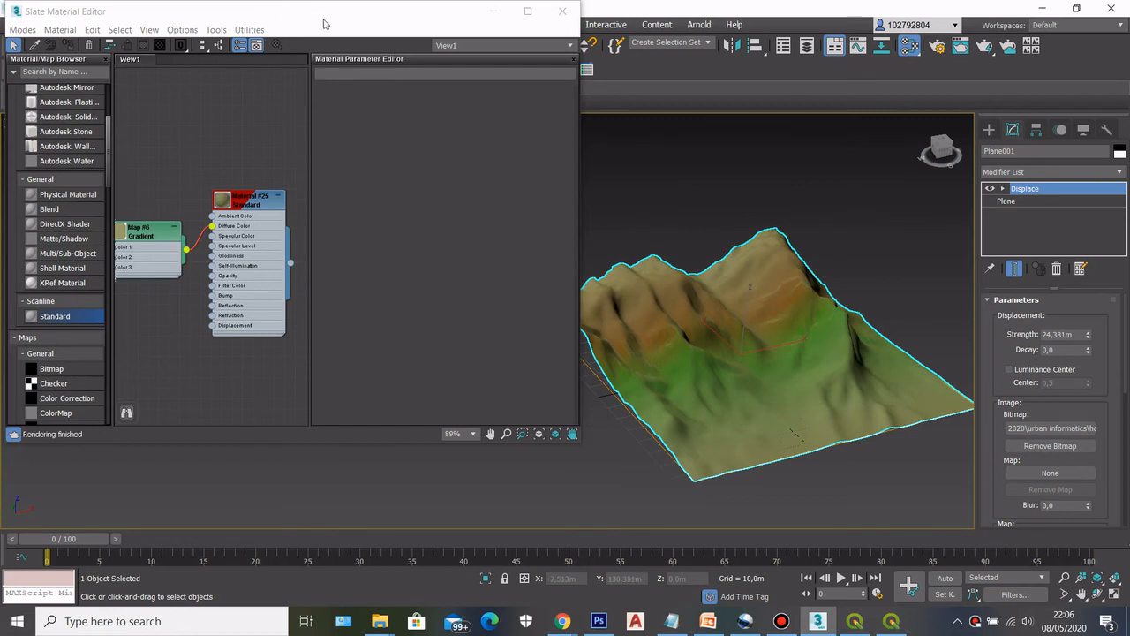
pyautogui.moveTo(659, 349); pyautogui.dragTo(711, 347)
pyautogui.scroll(1, 715, 349)
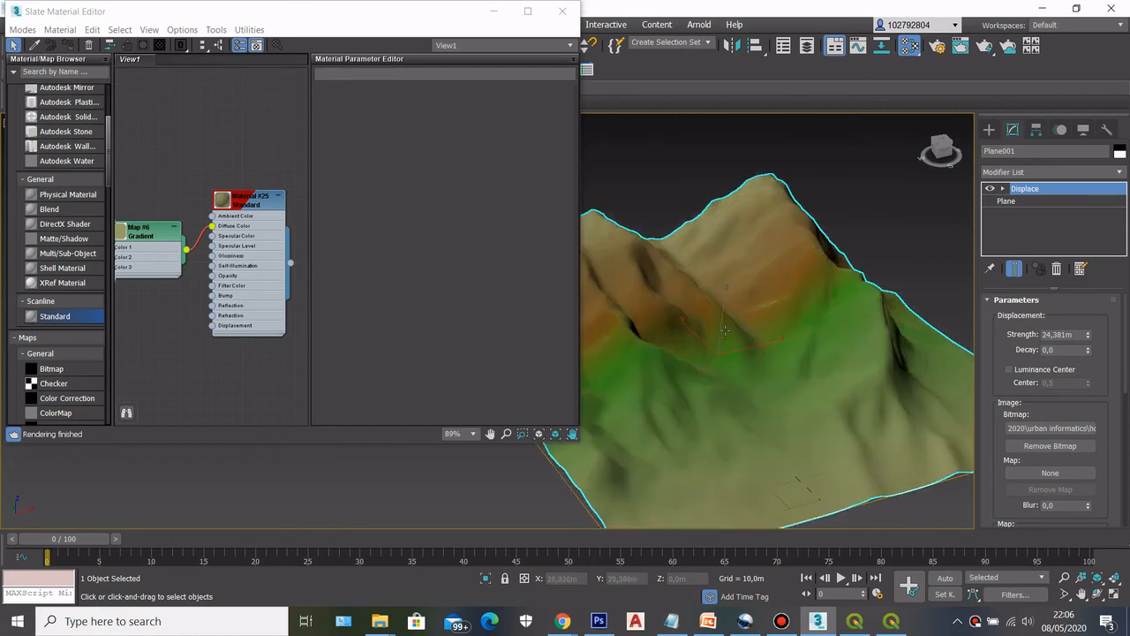
pyautogui.scroll(-2, 724, 331)
pyautogui.scroll(4, 793, 281)
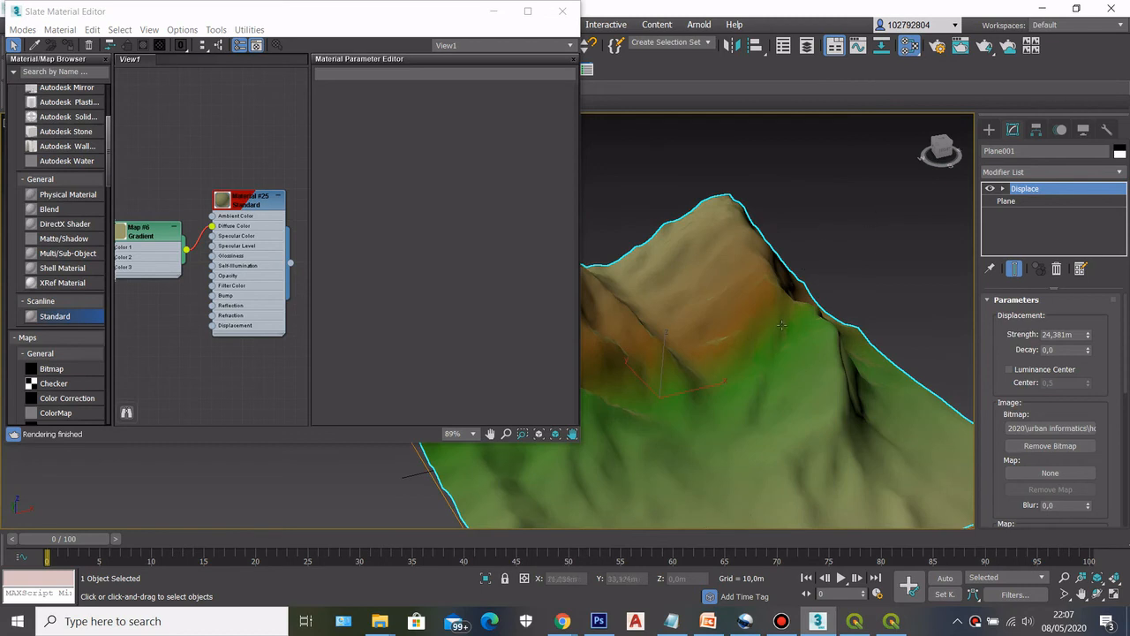
pyautogui.scroll(-3, 723, 290)
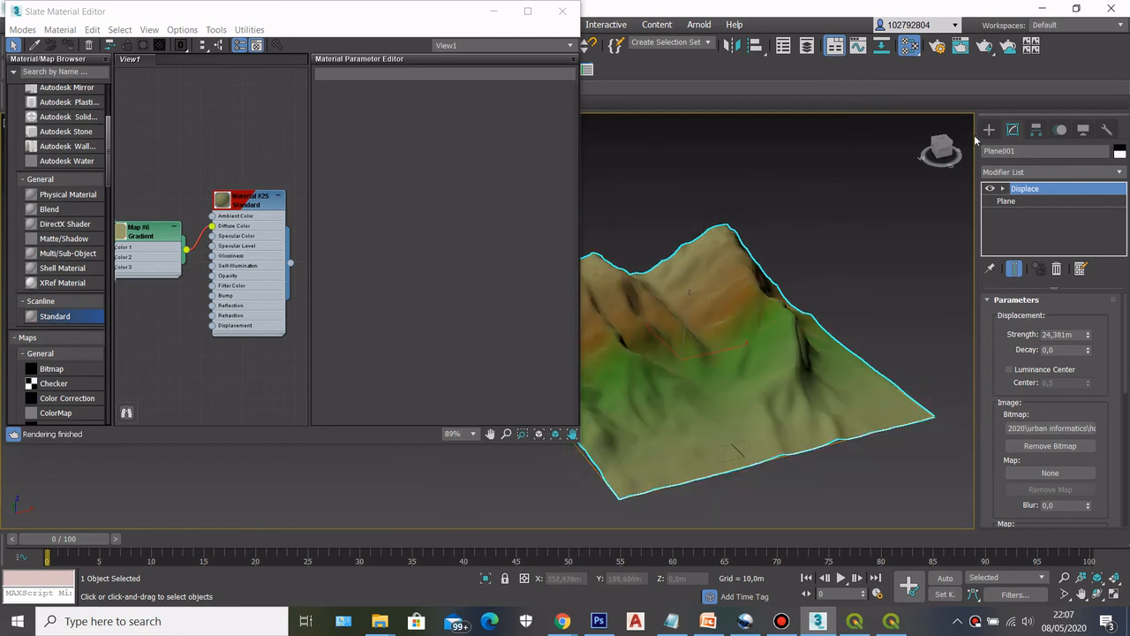
pyautogui.moveTo(947, 153); pyautogui.dragTo(661, 375)
pyautogui.moveTo(899, 370); pyautogui.dragTo(848, 380)
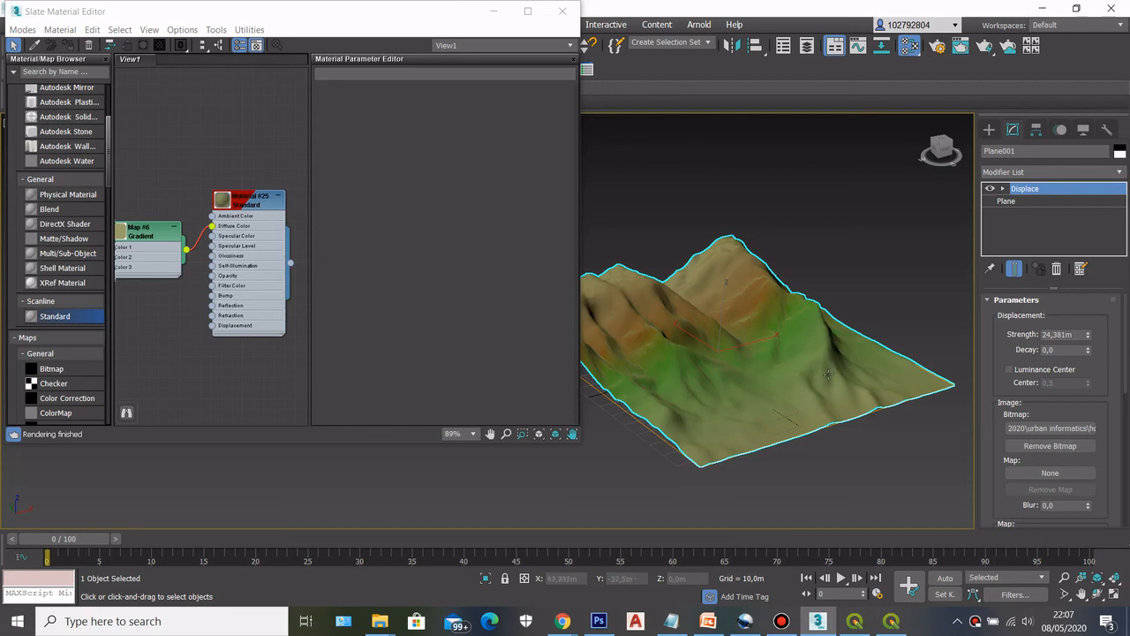
# Switch to QGIS to look at the rasterized grayscale height map, and return to the terrain in 3ds Max.
pyautogui.click(855, 620)
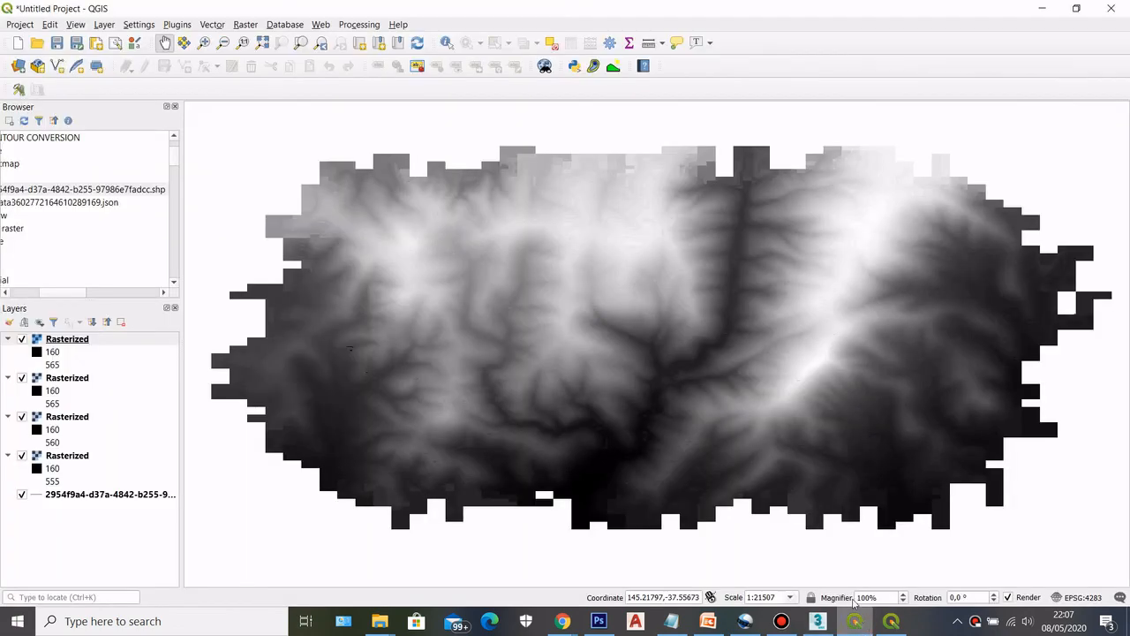
pyautogui.click(240, 25)
pyautogui.click(1029, 11)
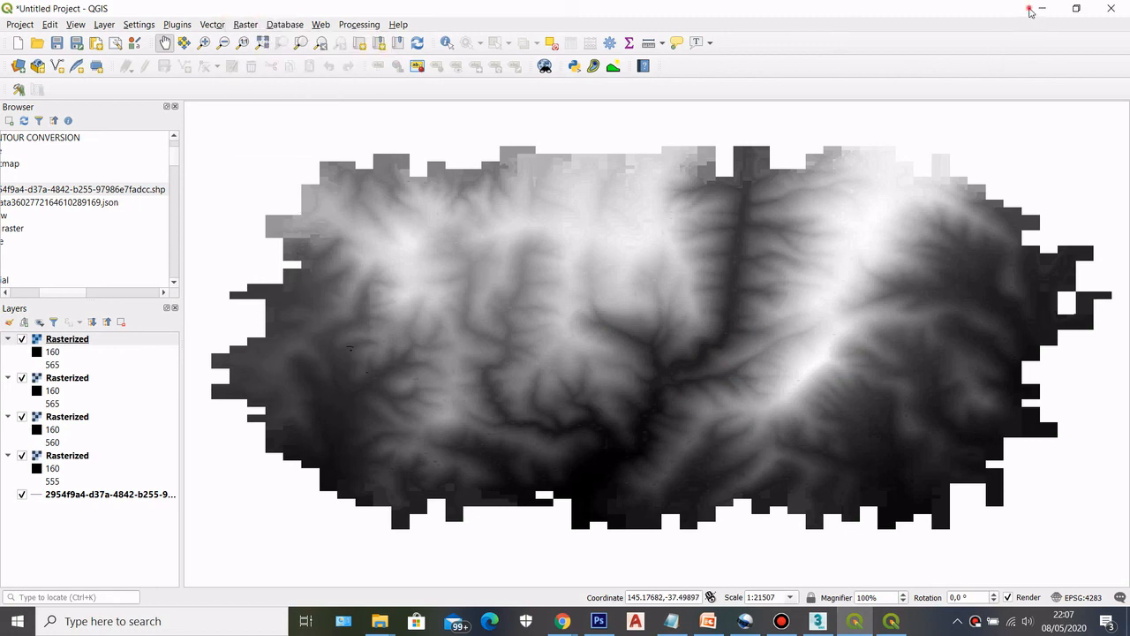
pyautogui.click(1043, 9)
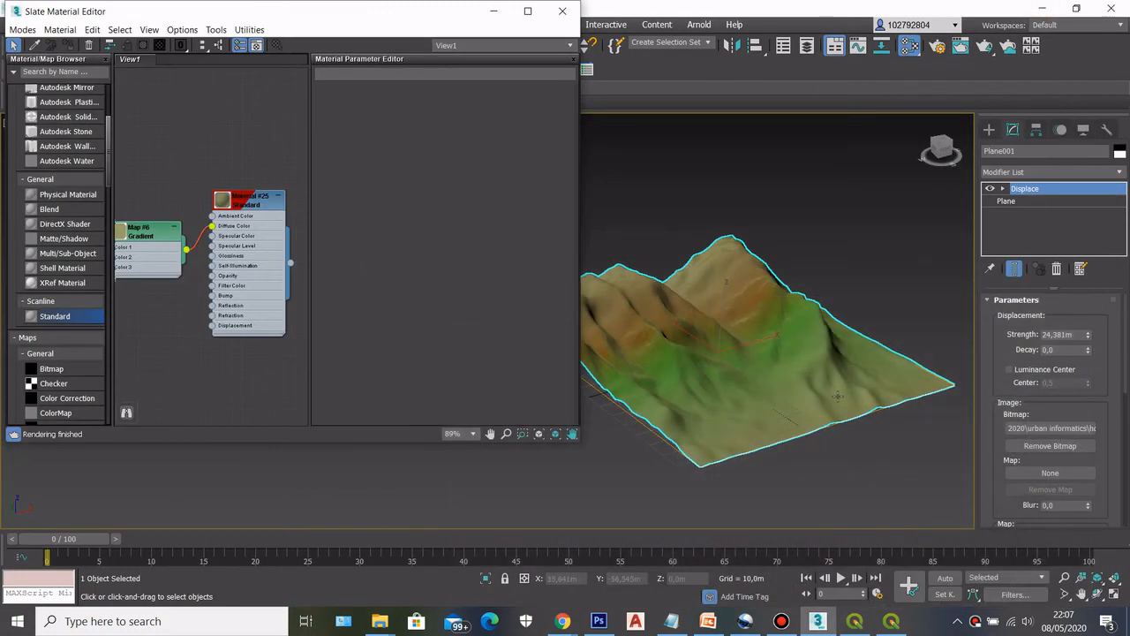